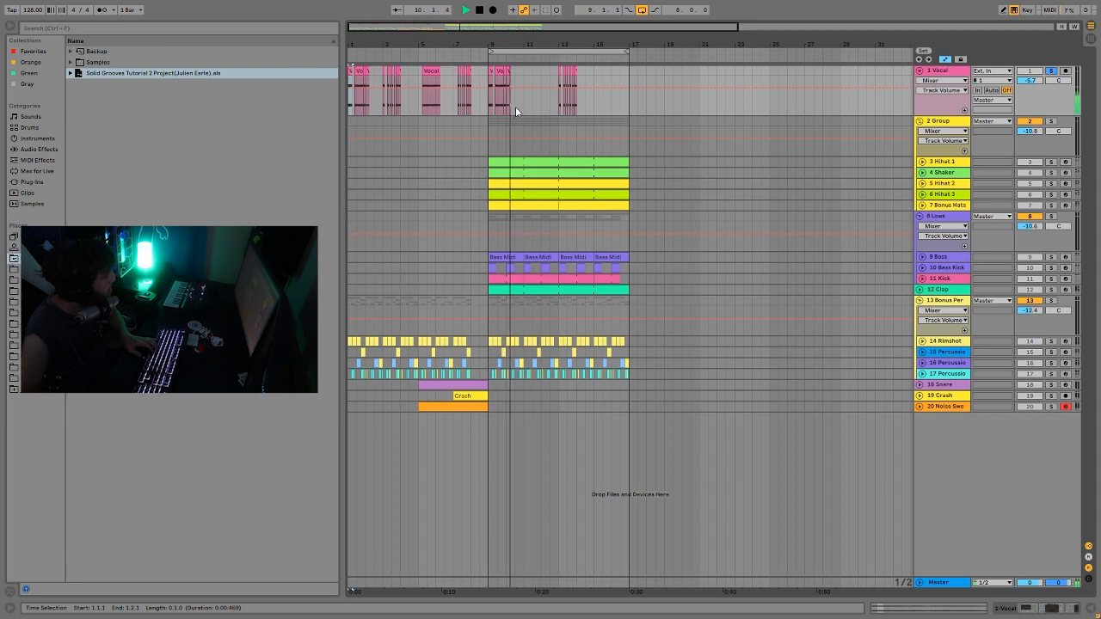
- Listen to the soloed vocal chops from bar 13 of the arrangement
{"action": "key", "text": "space"}
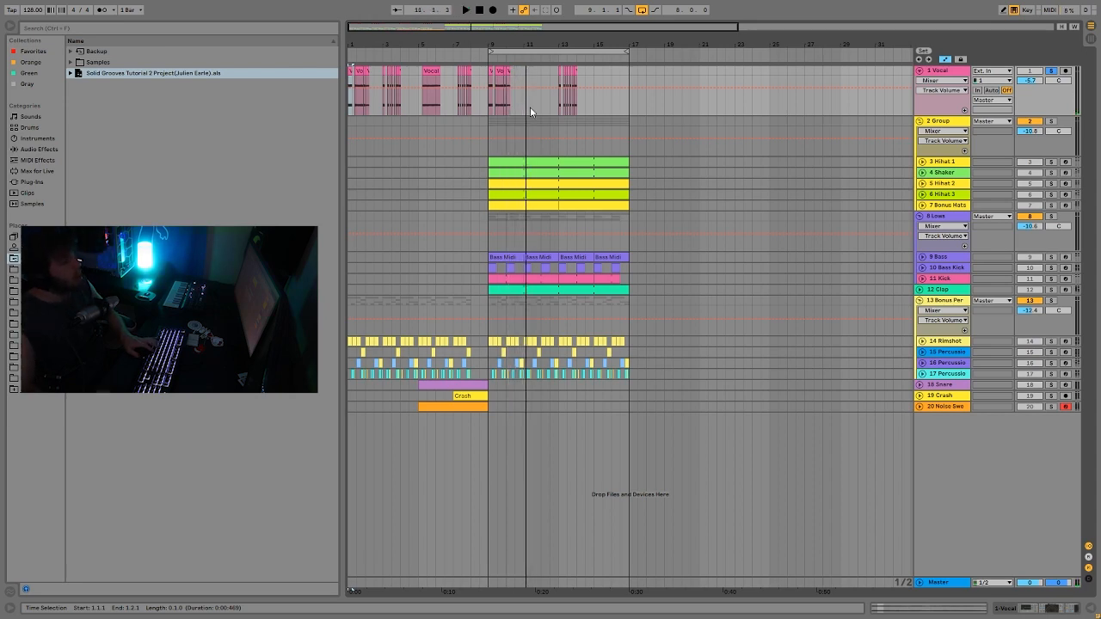
{"action": "left_click", "coordinate": [556, 109]}
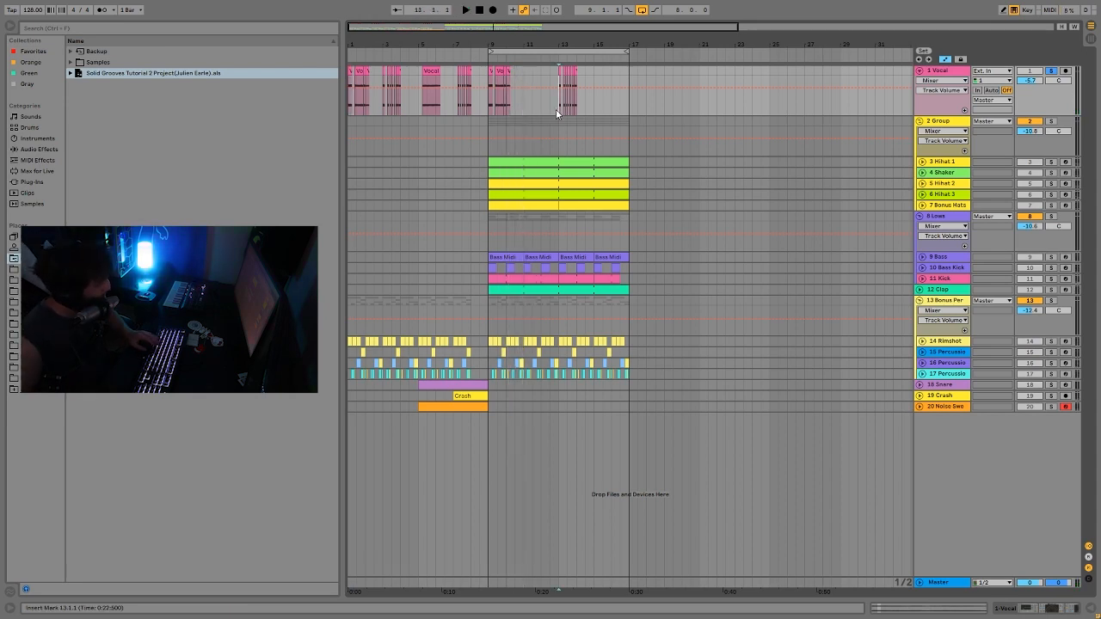
{"action": "key", "text": "alt+space"}
{"action": "key", "text": "Escape"}
{"action": "key", "text": "space"}
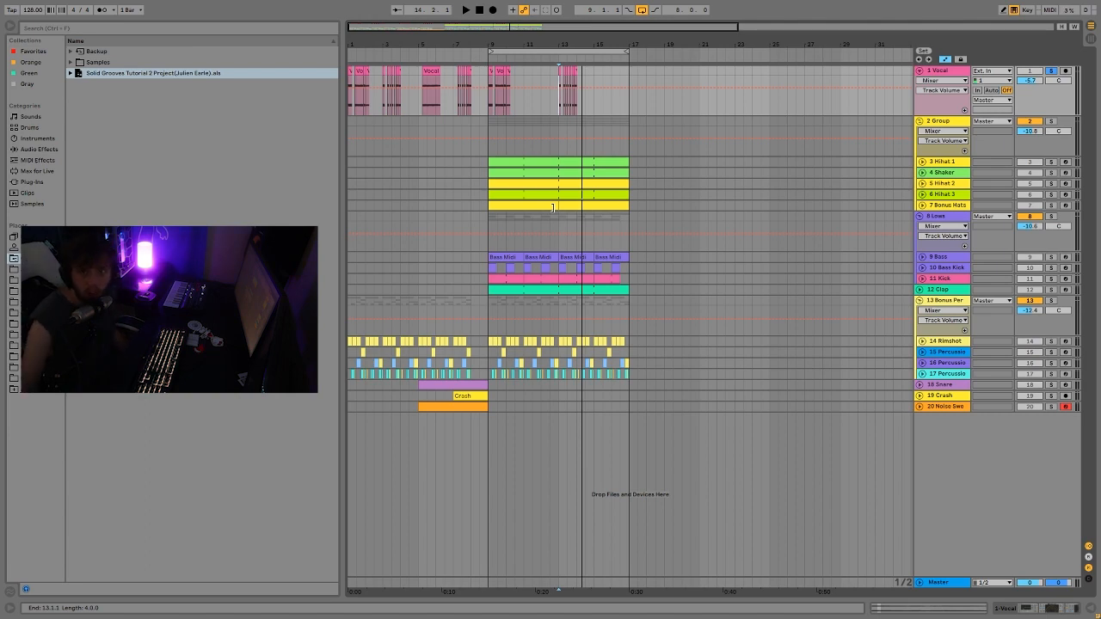
- Play back the arrangement with all tracks audible from bar 1 and from bar 9
{"action": "left_click", "coordinate": [348, 111]}
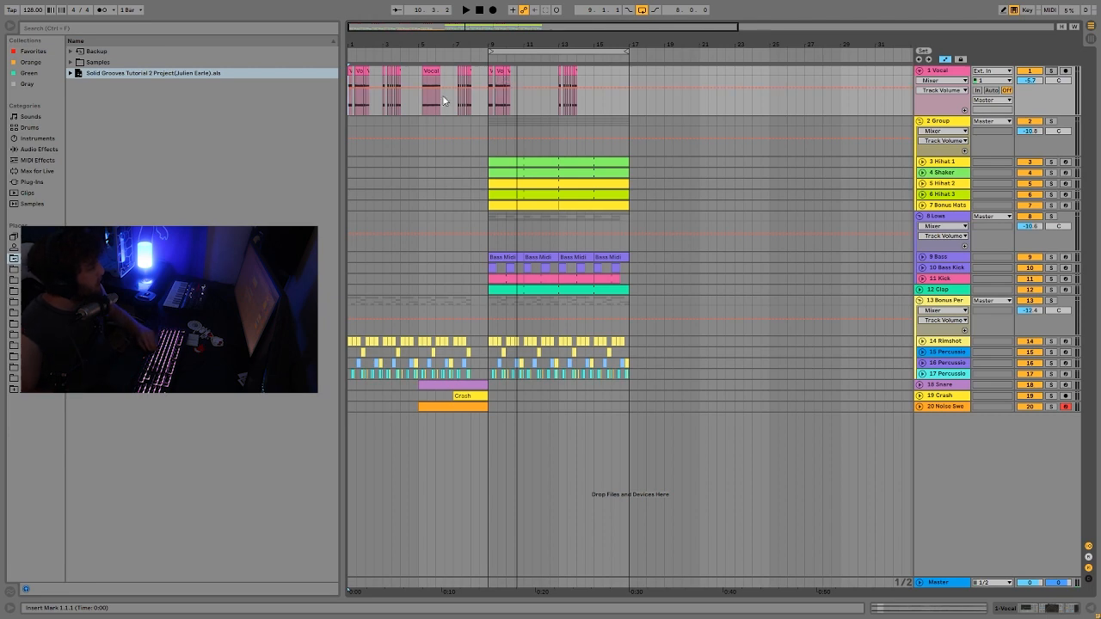
{"action": "left_click", "coordinate": [490, 108]}
{"action": "key", "text": "space"}
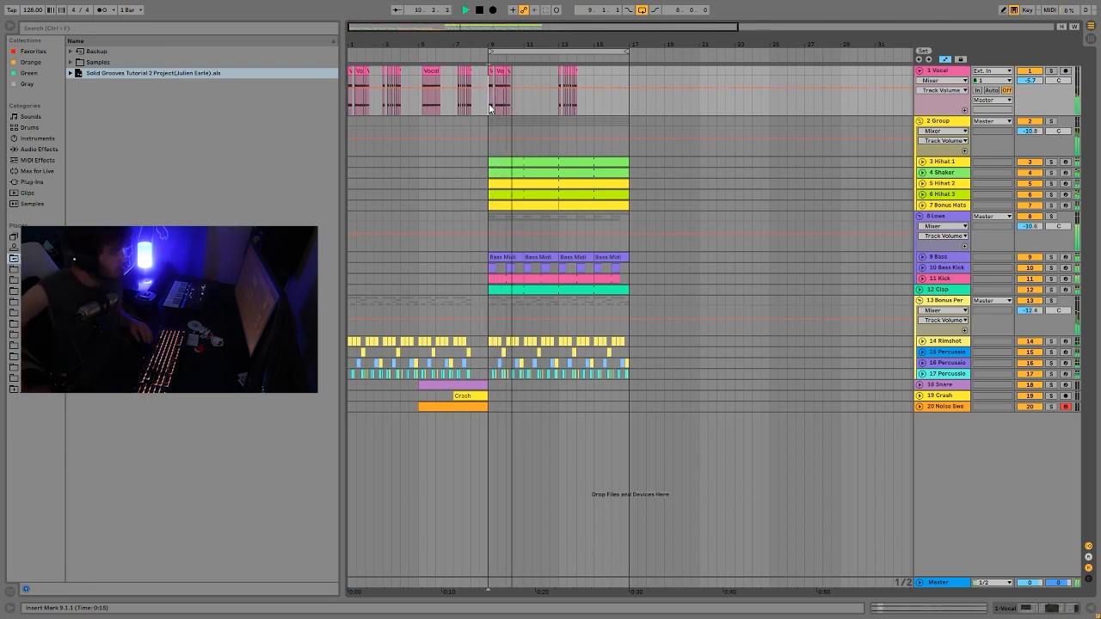
{"action": "key", "text": "space"}
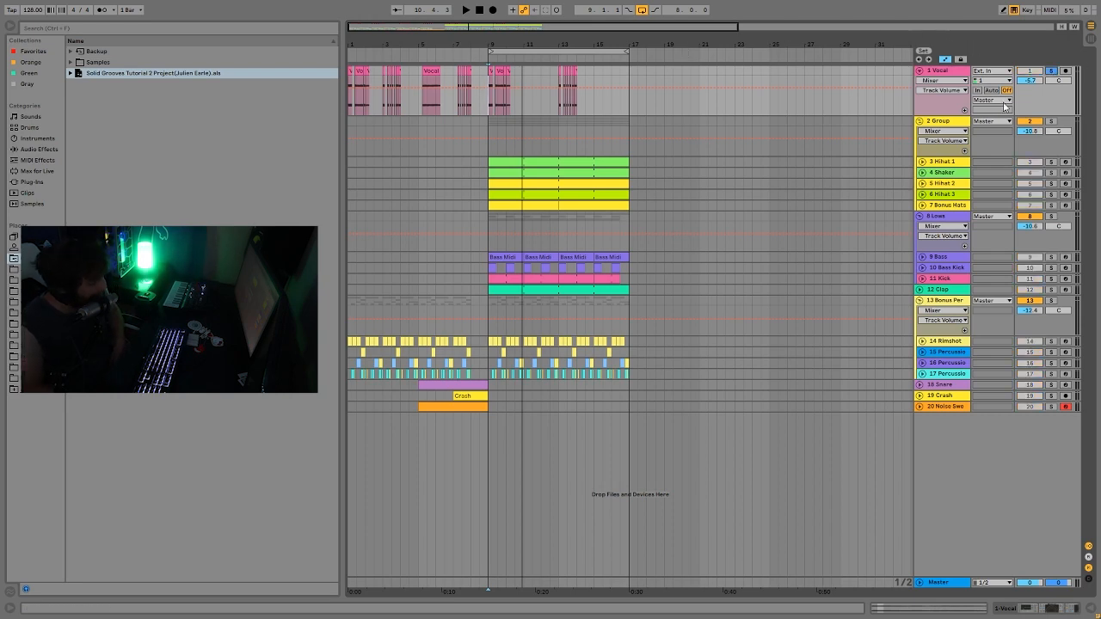
- Listen to the long vocal clip just after bar 5 with the Vocal track soloed
{"action": "left_click_drag", "start_coordinate": [495, 43], "coordinate": [553, 69]}
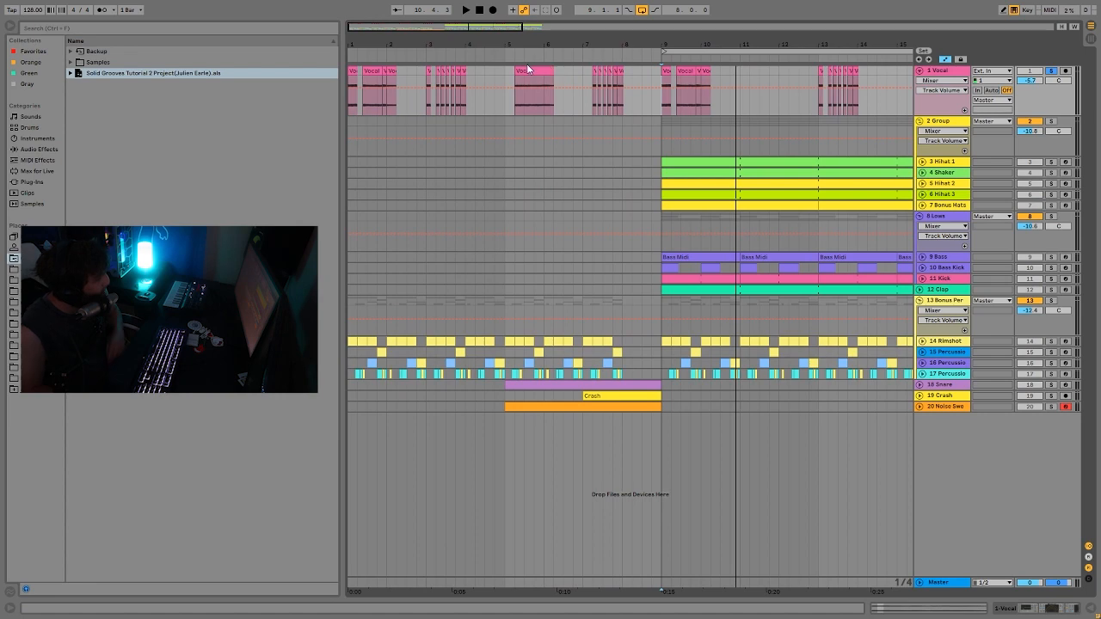
{"action": "left_click", "coordinate": [529, 72]}
{"action": "key", "text": "space"}
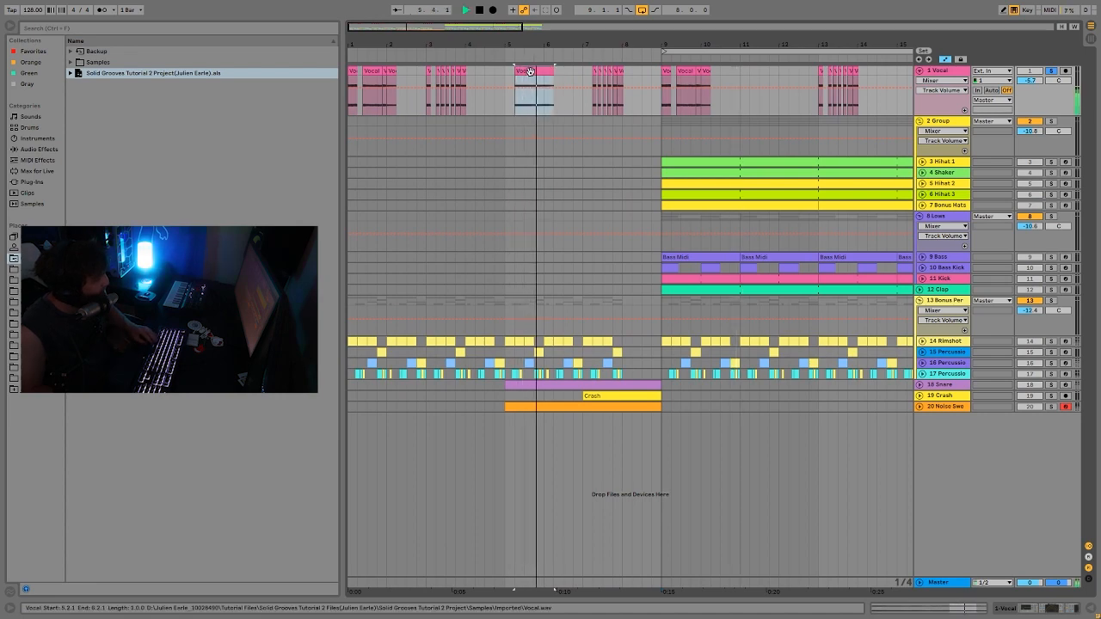
{"action": "key", "text": "space"}
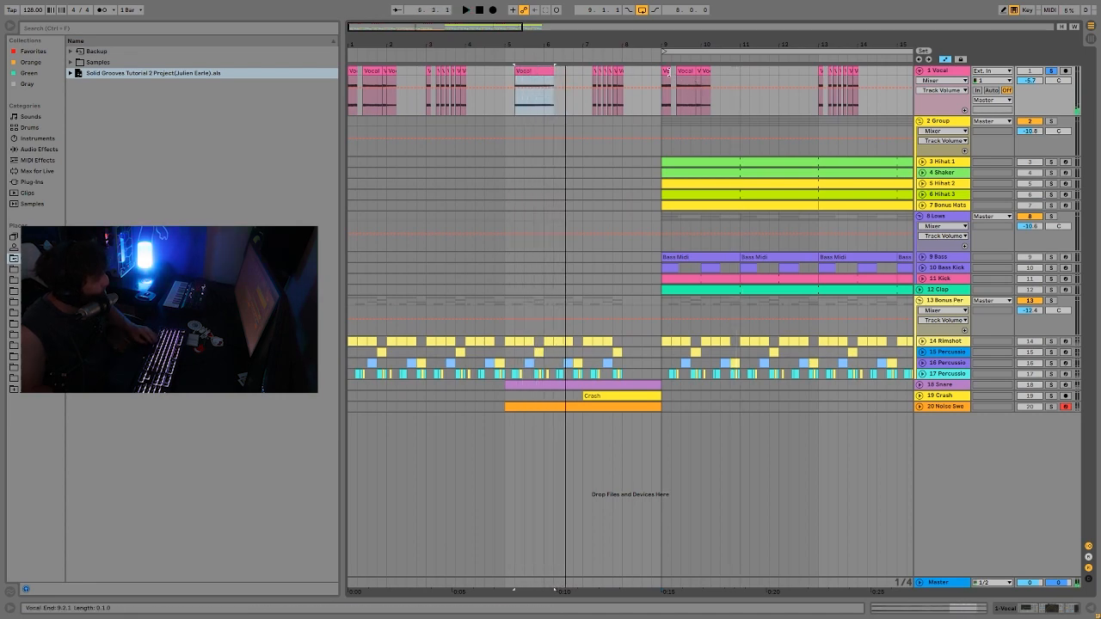
- Extend the first vocal clip at bar 9 to 10.4.1, play the uncut phrase, and undo the extension
{"action": "left_click_drag", "start_coordinate": [667, 76], "coordinate": [733, 79]}
{"action": "key", "text": "space"}
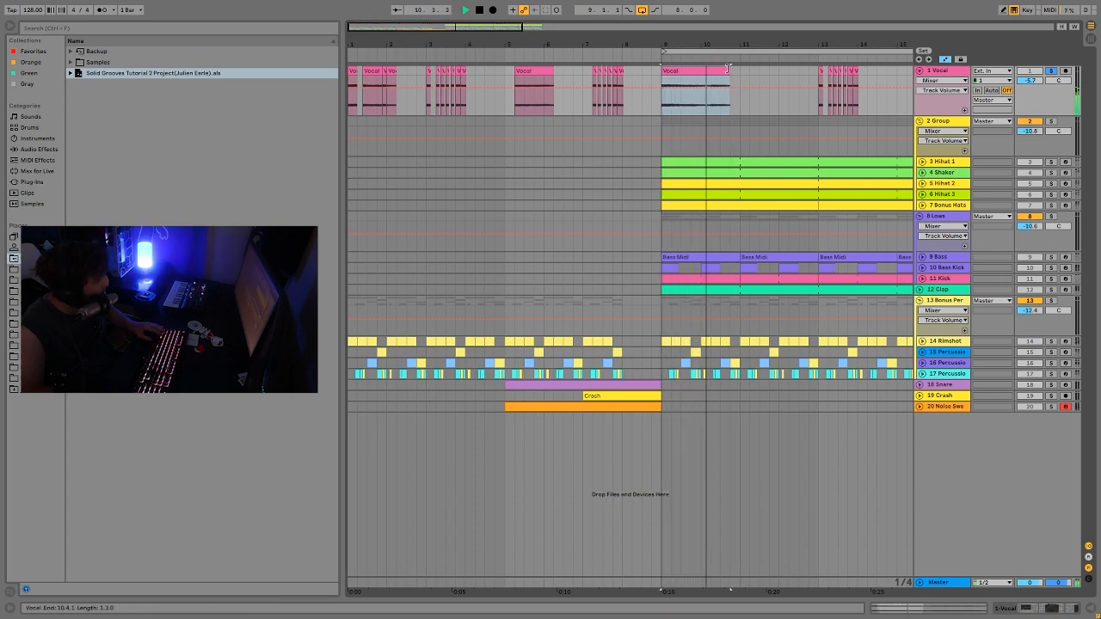
{"action": "key", "text": "ctrl+z"}
- Play the chopped vocal clips from bar 9 with the Vocal track soloed
{"action": "key", "text": "space"}
{"action": "key", "text": "space"}
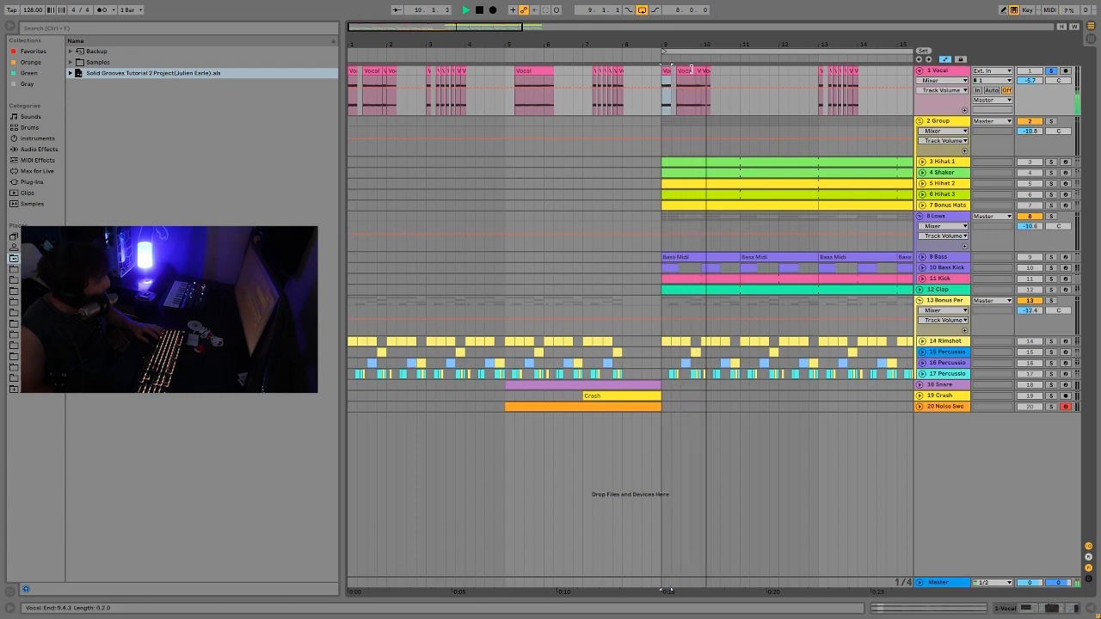
{"action": "key", "text": "space"}
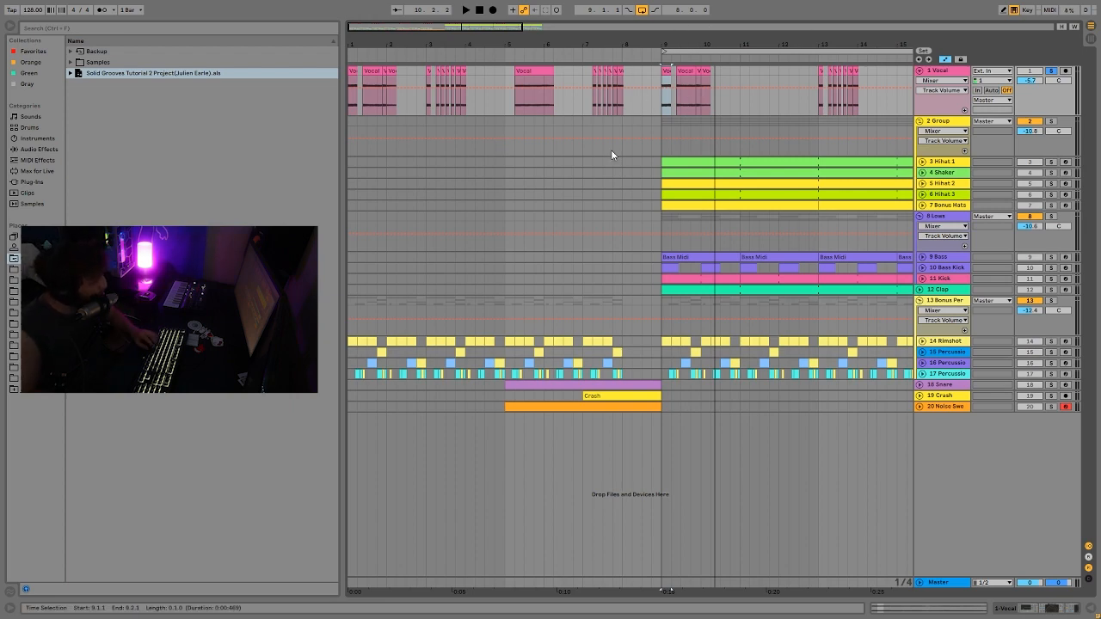
{"action": "key", "text": "space"}
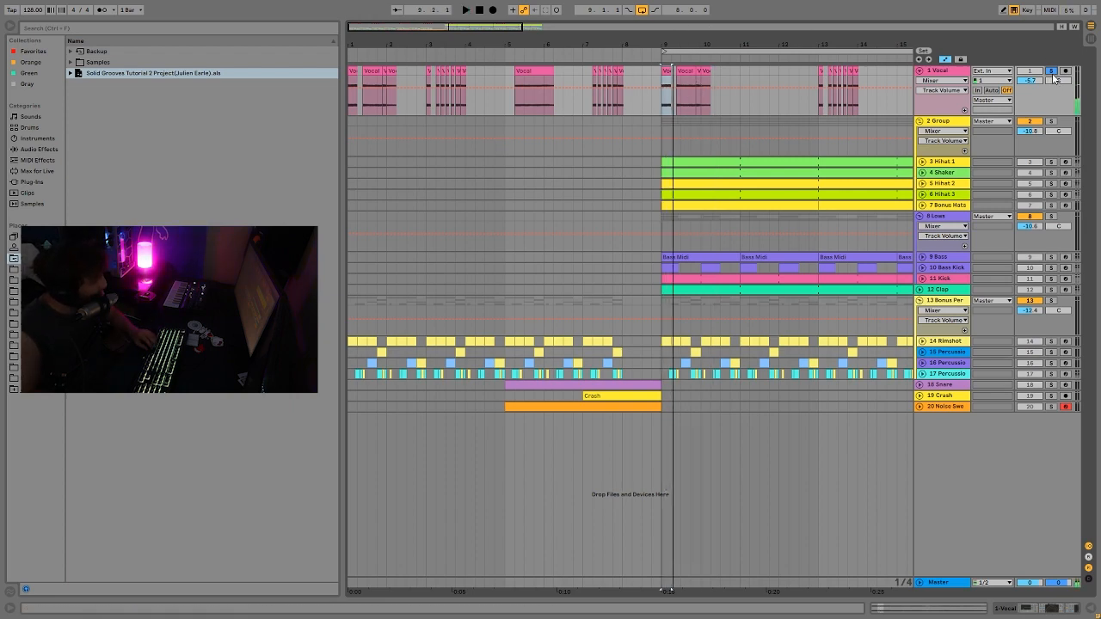
- Play the full mix from bar 7 through the transition, and set the playback start to bar 9
{"action": "left_click_drag", "start_coordinate": [549, 44], "coordinate": [549, 20]}
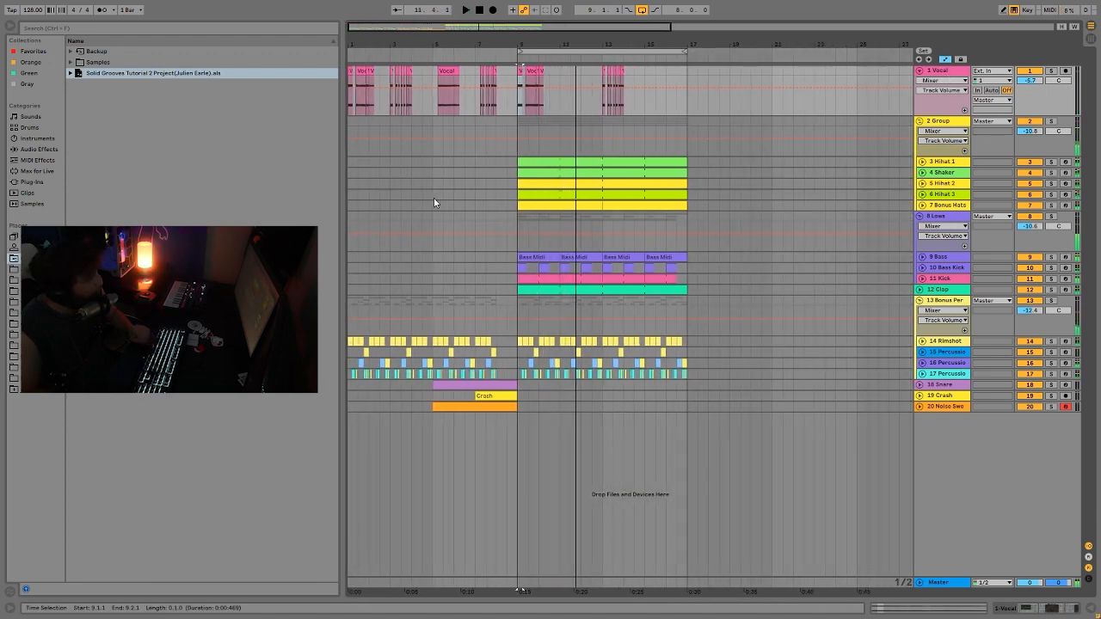
{"action": "key", "text": "space"}
{"action": "left_click", "coordinate": [471, 111]}
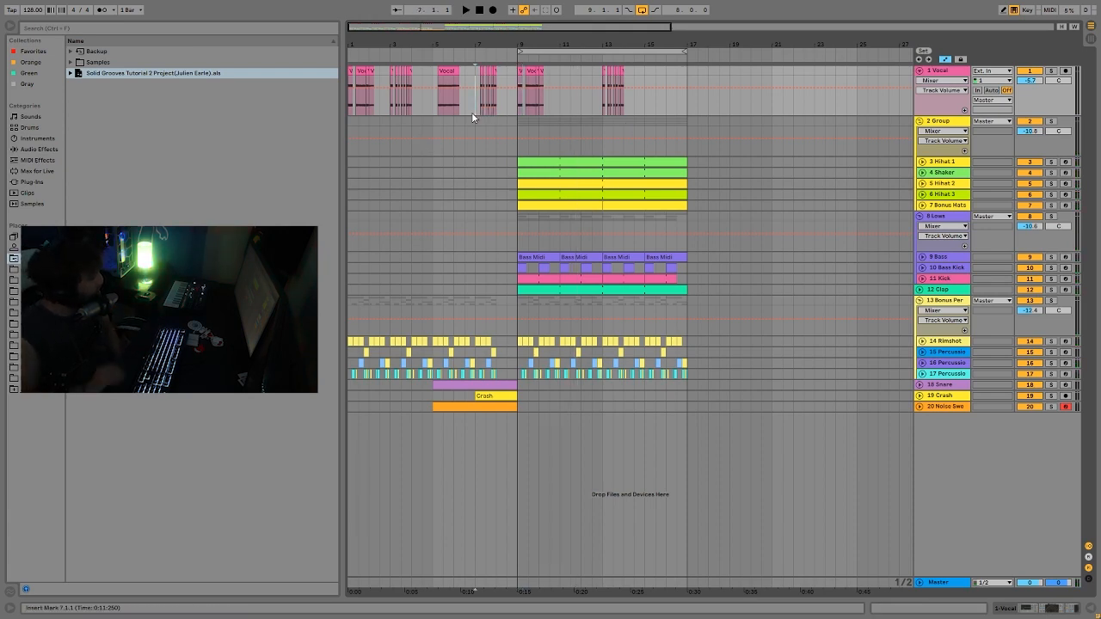
{"action": "key", "text": "space"}
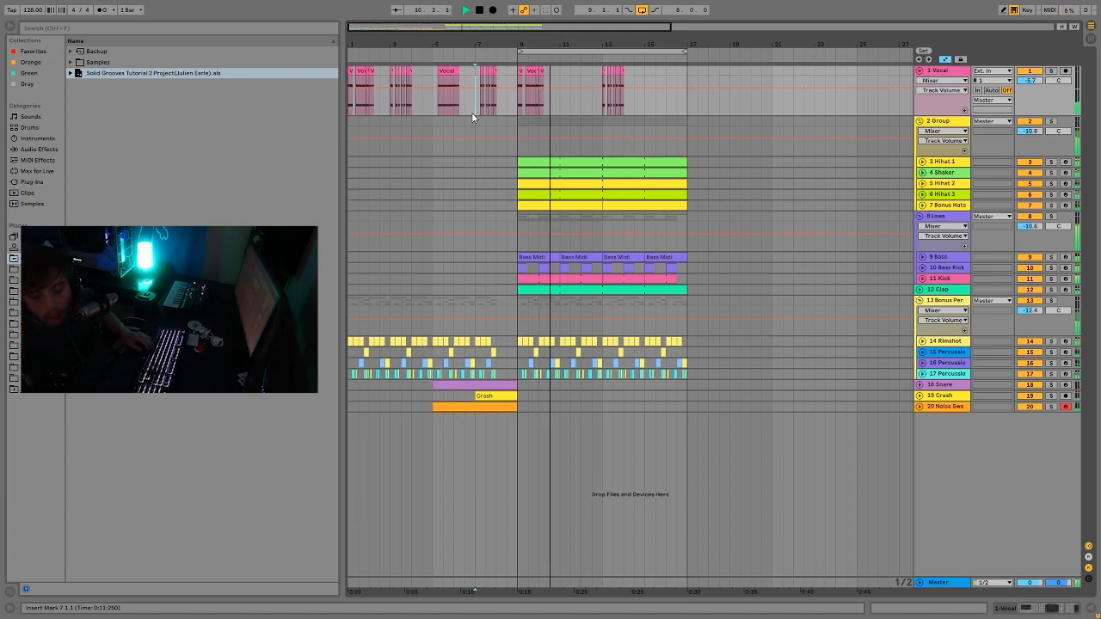
{"action": "key", "text": "space"}
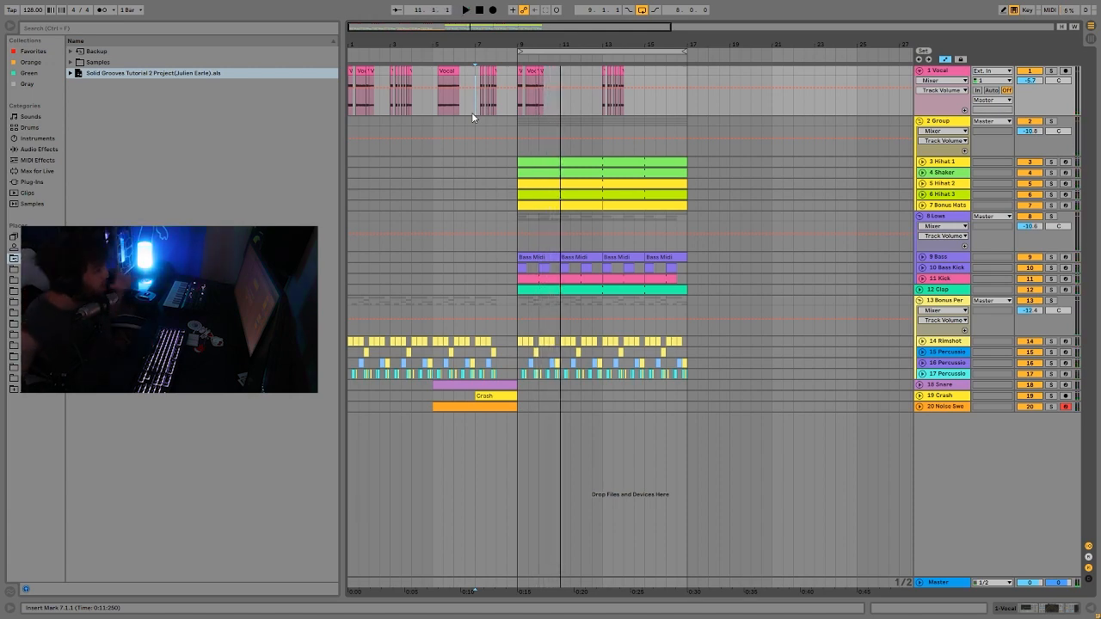
{"action": "key", "text": "space"}
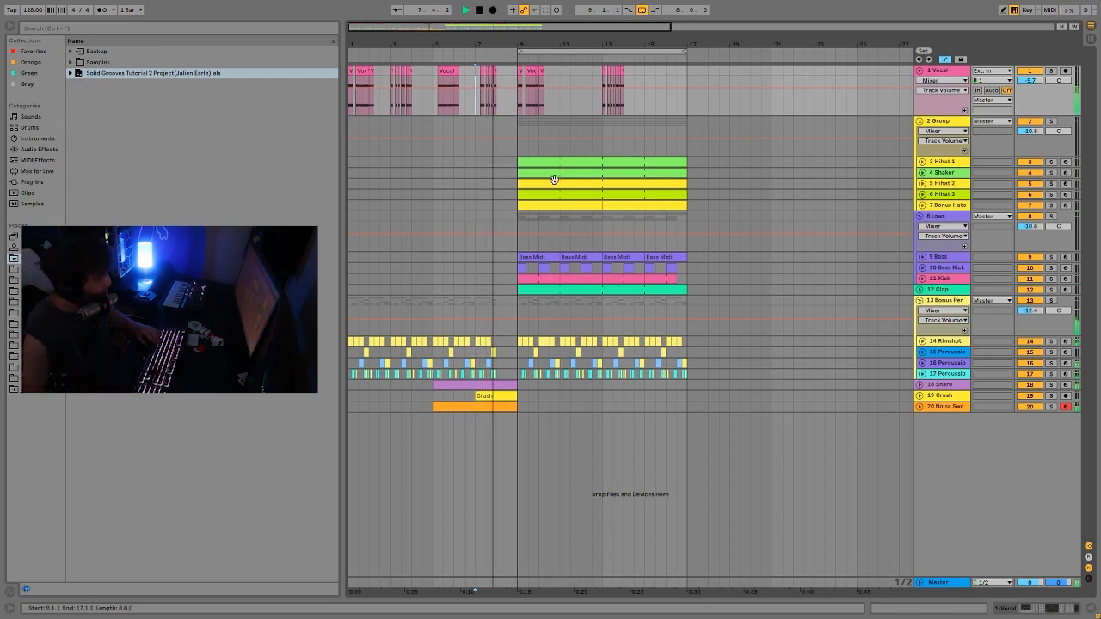
{"action": "left_click", "coordinate": [518, 106]}
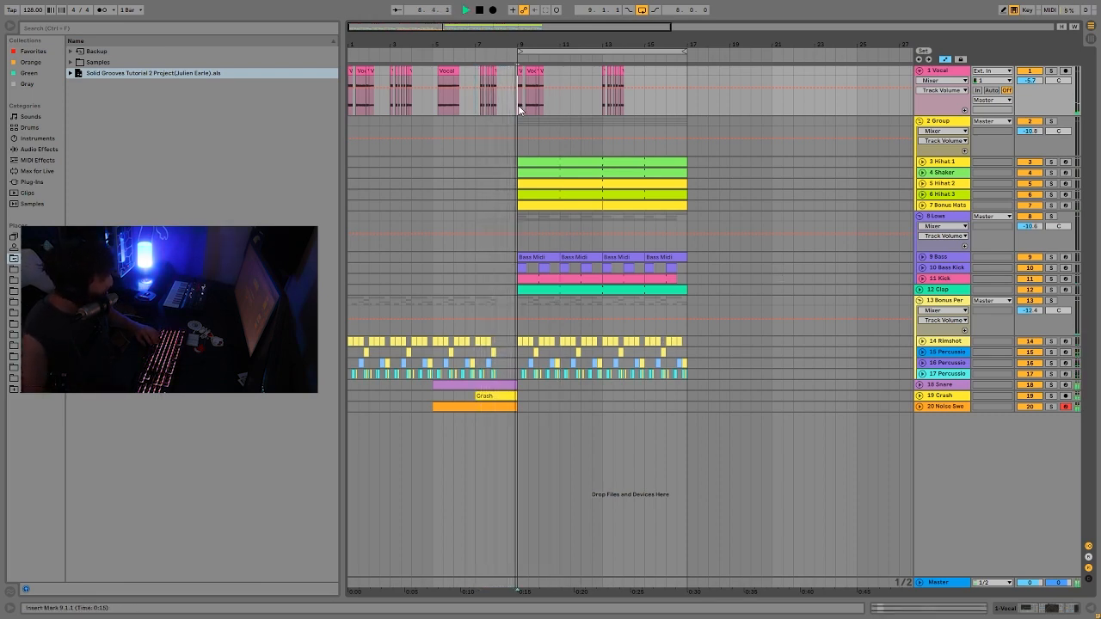
{"action": "key", "text": "space"}
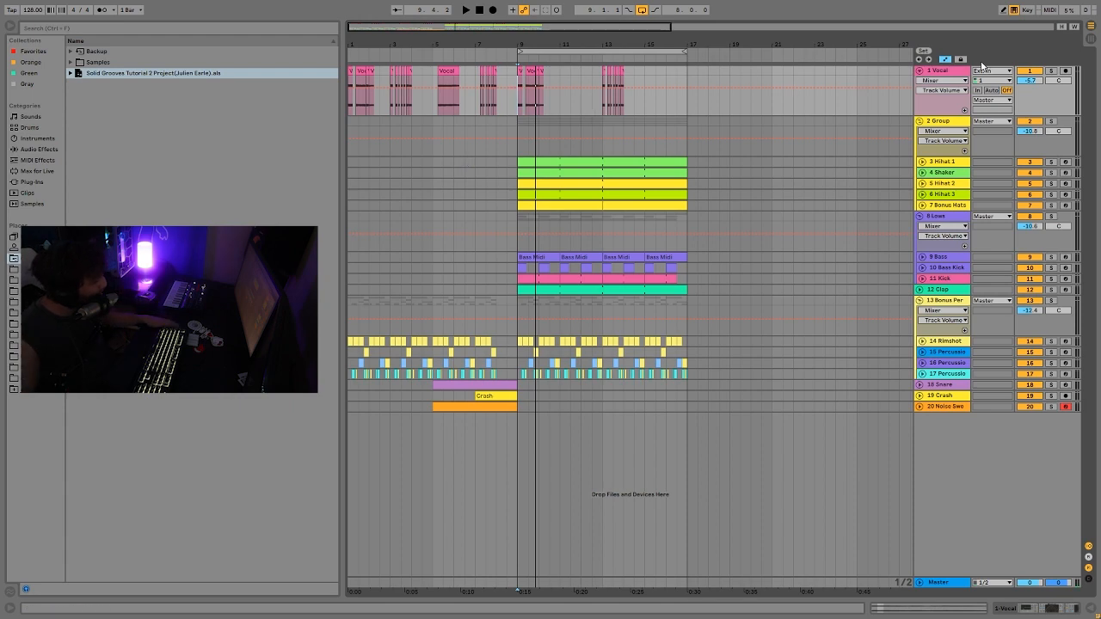
- Display the Vocal track's effects chain and play the Vocal and Bass tracks soloed together
{"action": "double_click", "coordinate": [944, 71]}
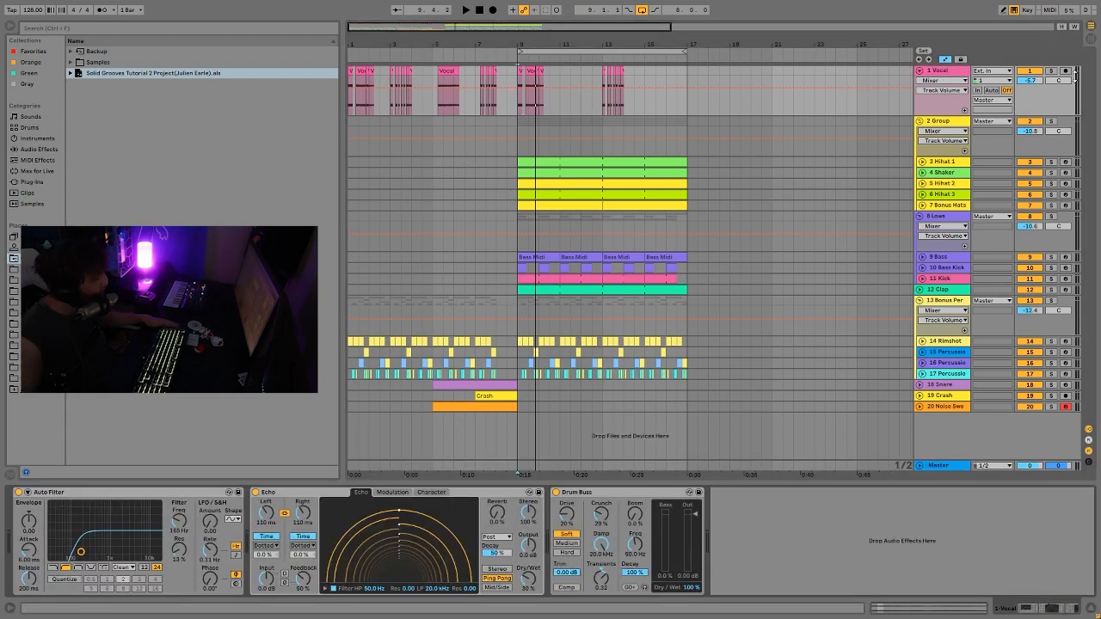
{"action": "left_click", "coordinate": [1051, 72]}
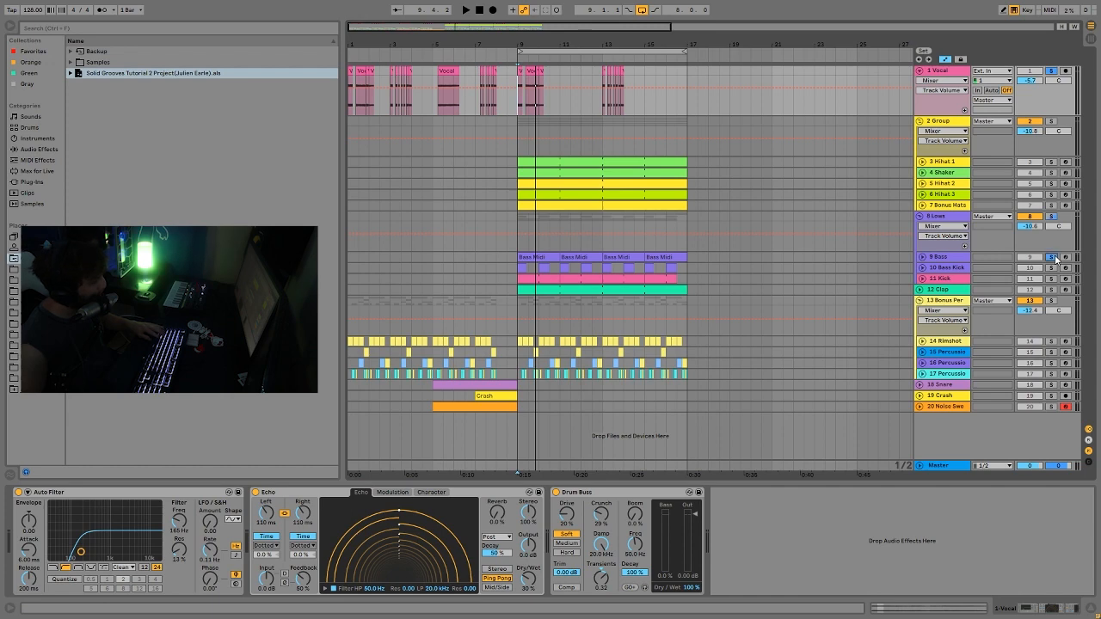
{"action": "key", "text": "space"}
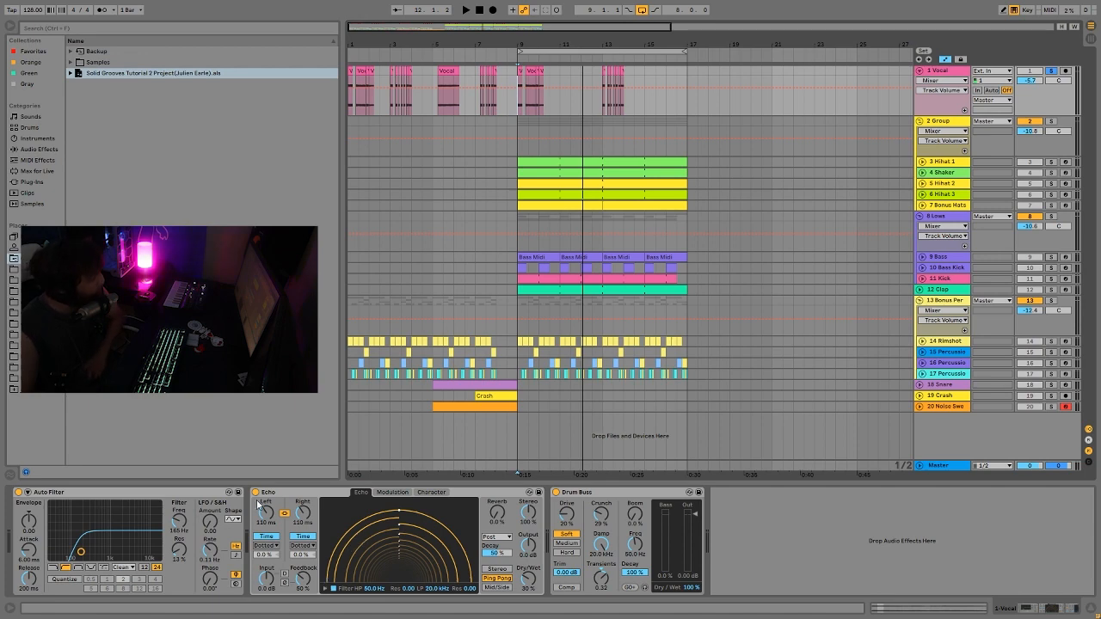
- Listen to the soloed vocal from bar 9 while examining its Echo and Drum Buss effects
{"action": "key", "text": "space"}
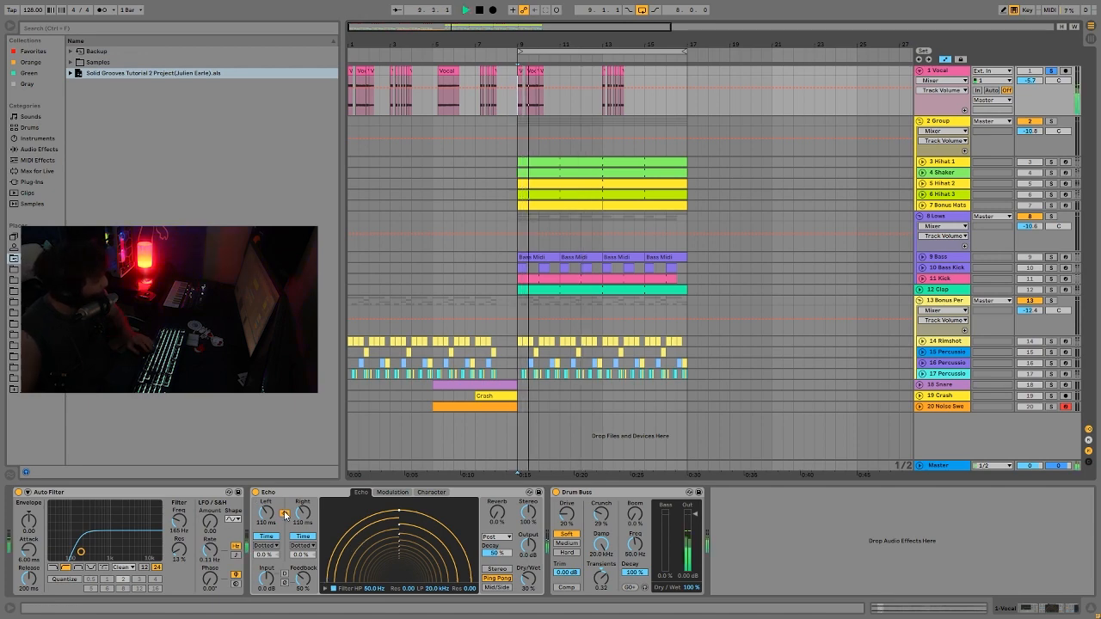
{"action": "key", "text": "space"}
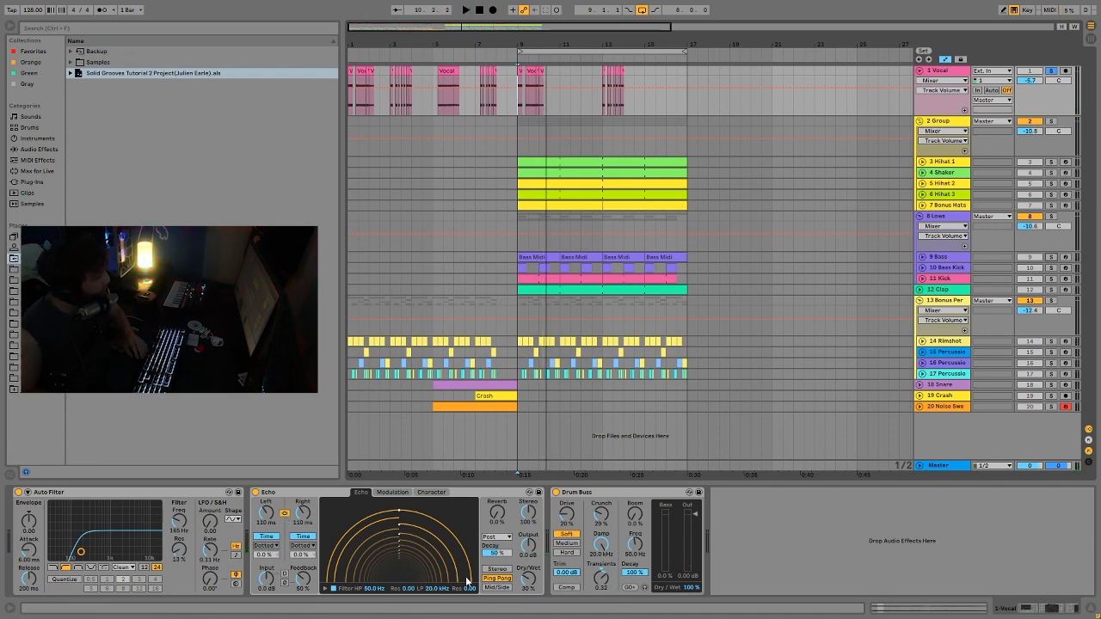
{"action": "key", "text": "space"}
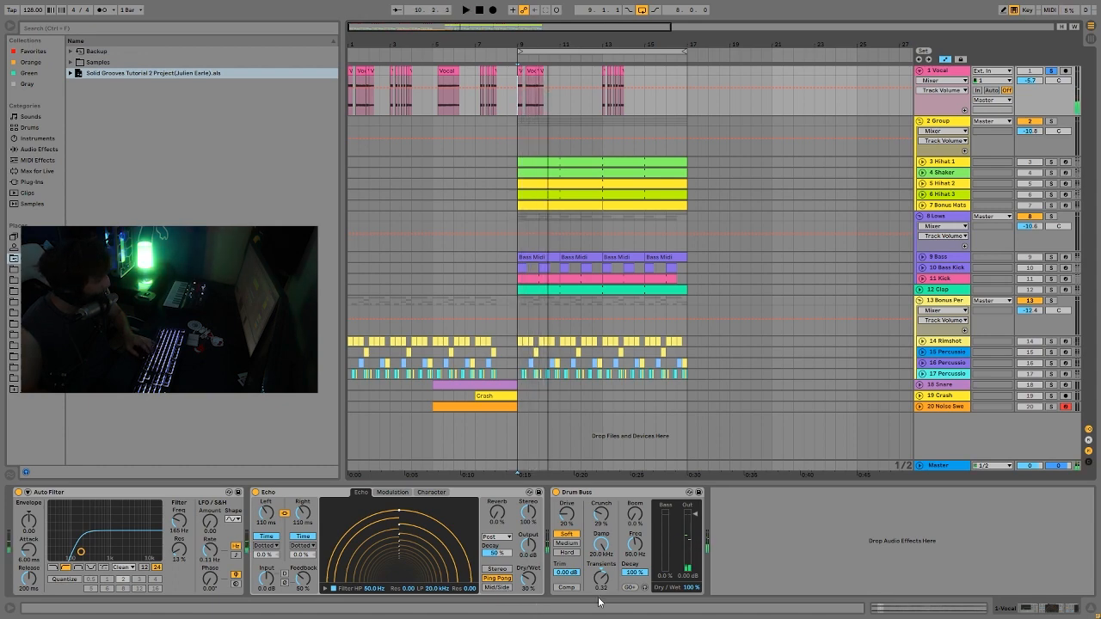
{"action": "key", "text": "space"}
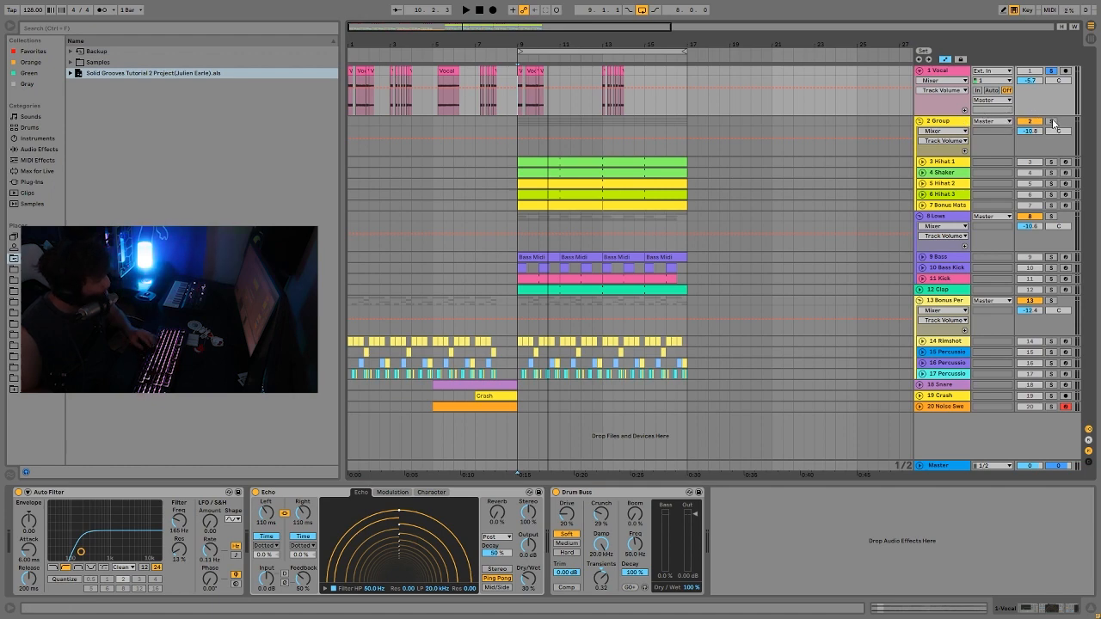
- Play the soloed hi-hat group and unfold its Hihat 1, Shaker, Hihat 2, Hihat 3 and Bonus Hats tracks
{"action": "key", "text": "space"}
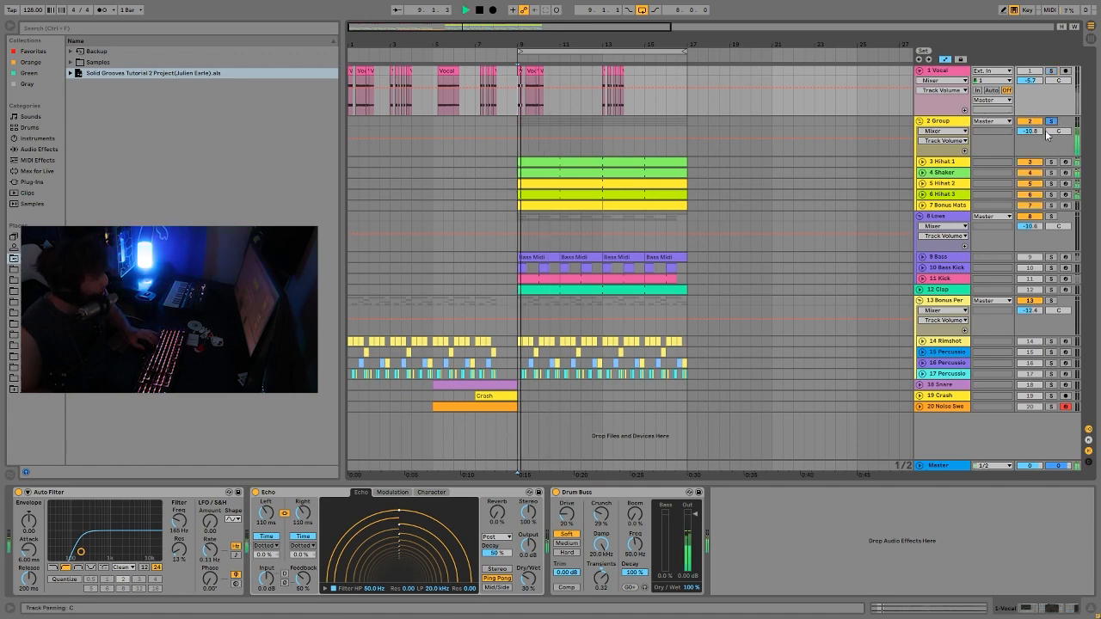
{"action": "left_click", "coordinate": [922, 204]}
{"action": "left_click", "coordinate": [921, 194]}
{"action": "left_click", "coordinate": [925, 175]}
{"action": "left_click", "coordinate": [922, 183]}
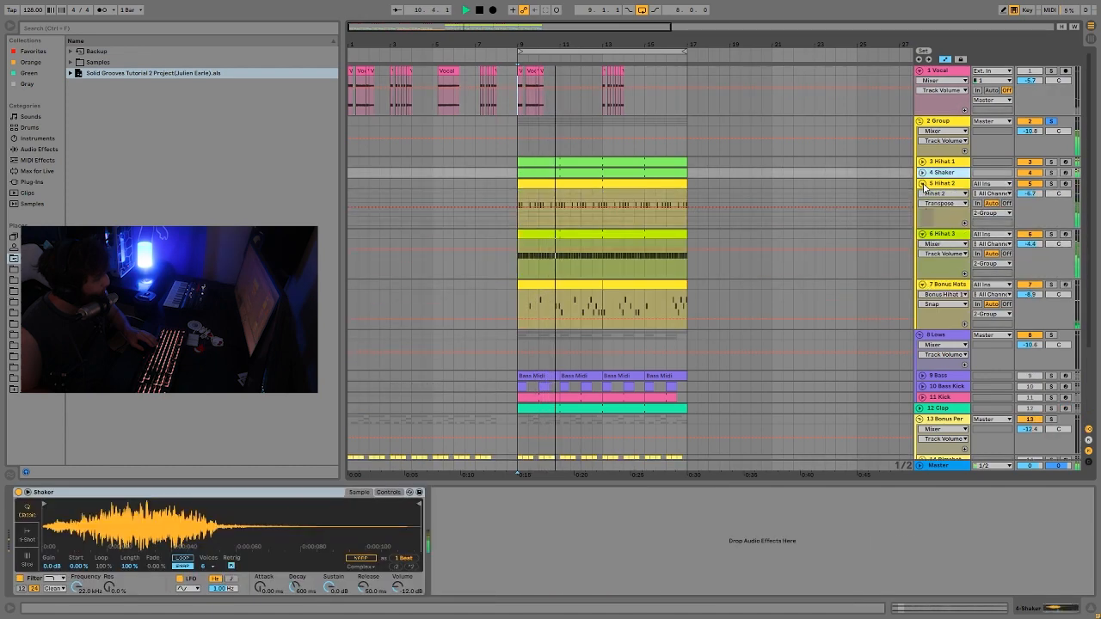
{"action": "scroll", "coordinate": [954, 143], "scroll_direction": "down", "scroll_amount": 1}
{"action": "left_click", "coordinate": [922, 116]}
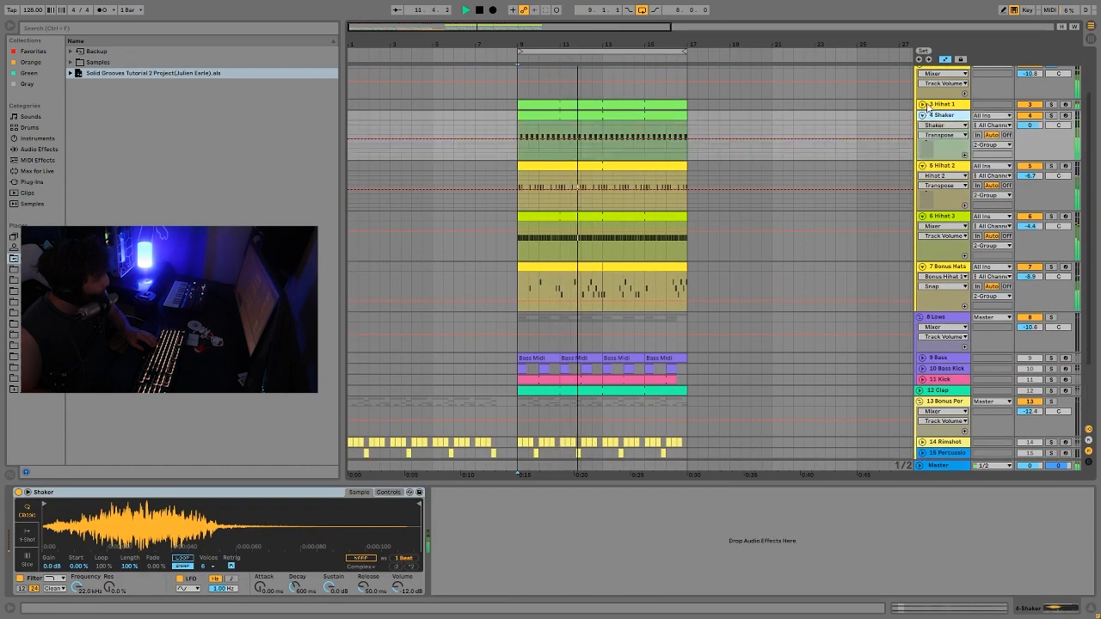
{"action": "left_click", "coordinate": [926, 105]}
{"action": "left_click", "coordinate": [921, 104]}
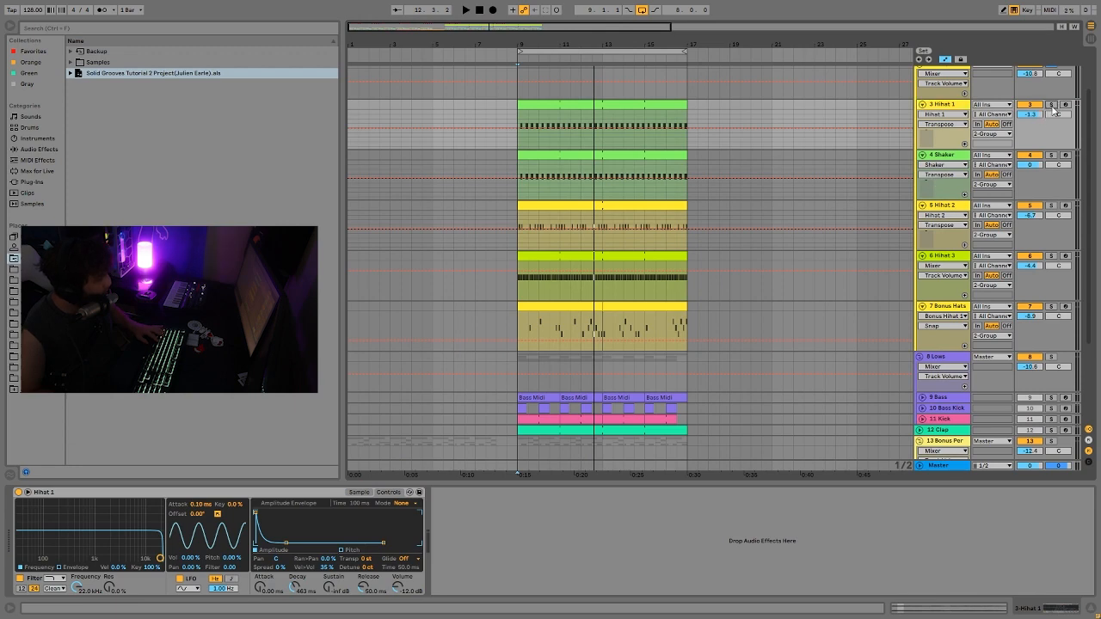
- Solo the Shaker and Hihat 1 tracks individually and together during playback to compare their sound
{"action": "left_click", "coordinate": [1050, 155]}
{"action": "key", "text": "space"}
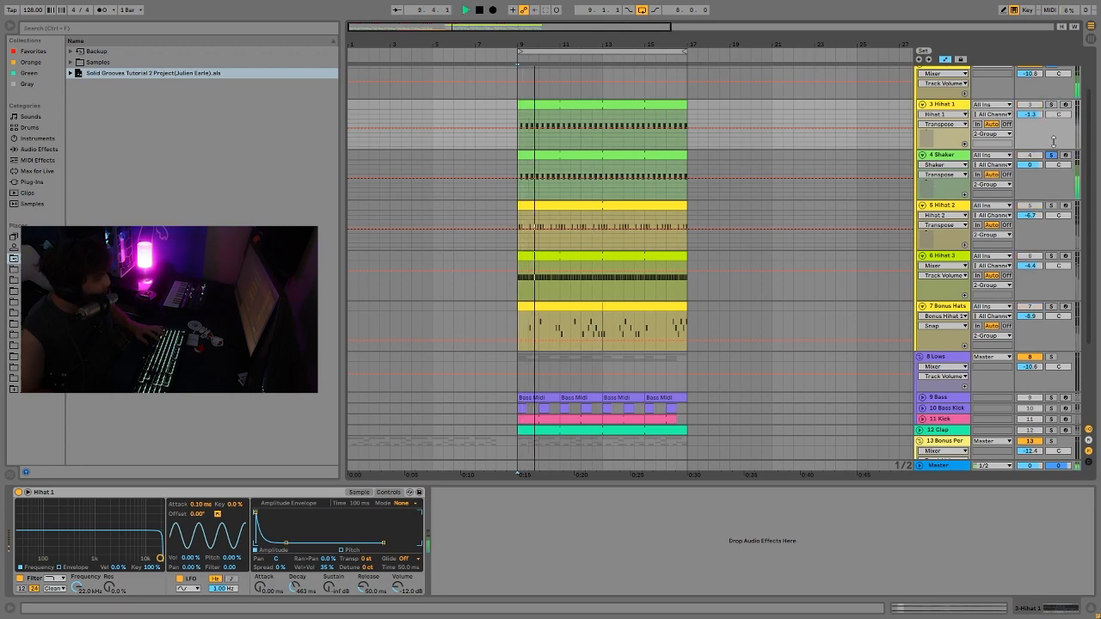
{"action": "left_click", "coordinate": [1051, 156]}
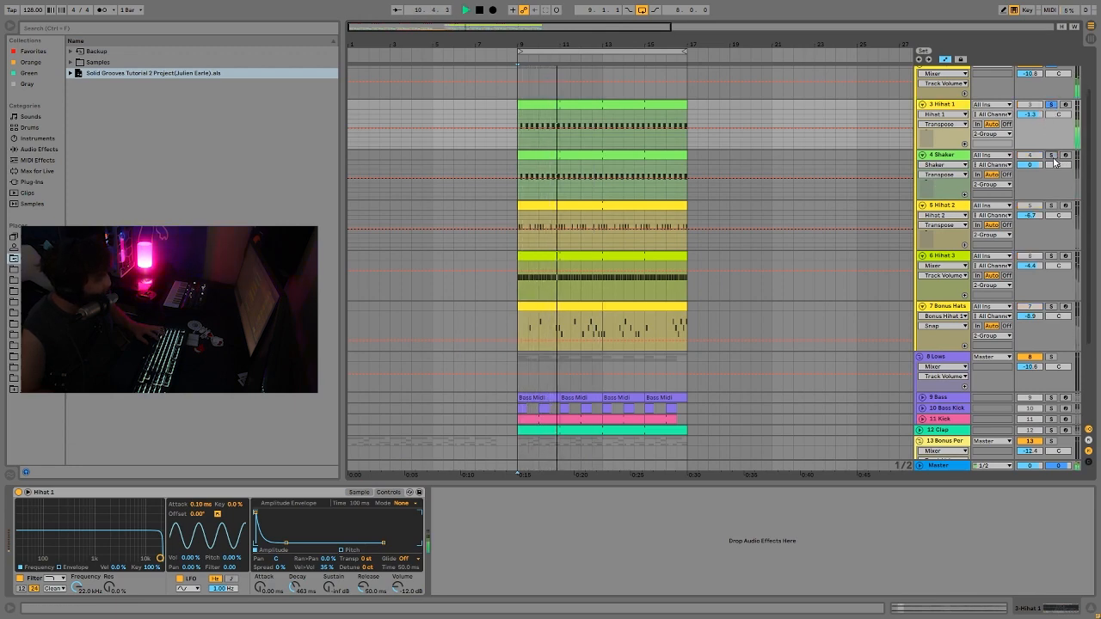
{"action": "left_click", "coordinate": [1051, 157], "text": "ctrl"}
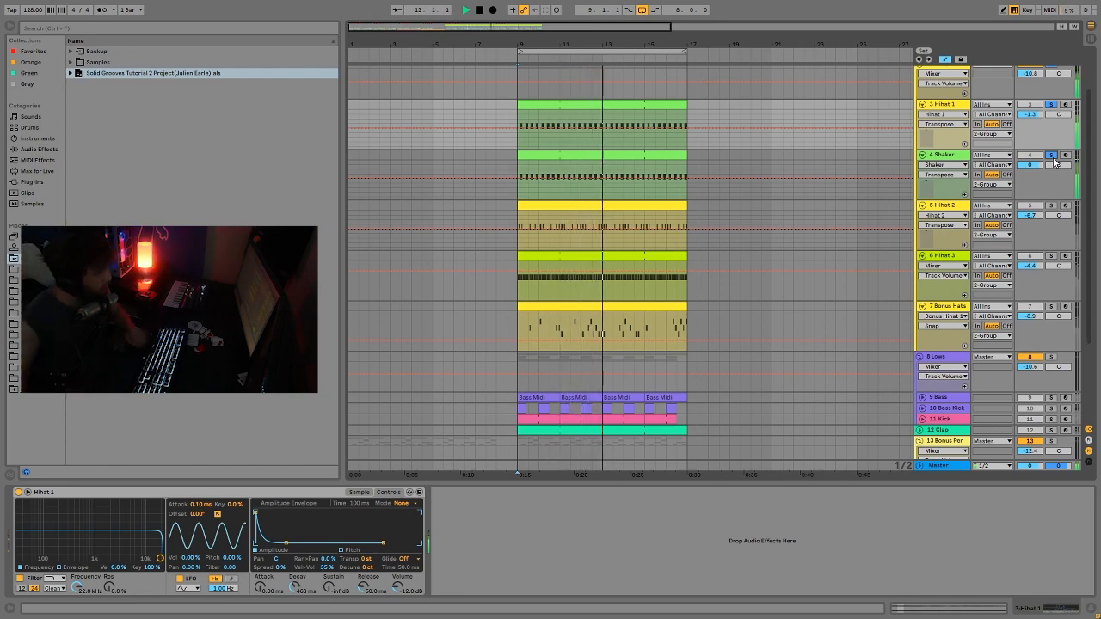
{"action": "key", "text": "space"}
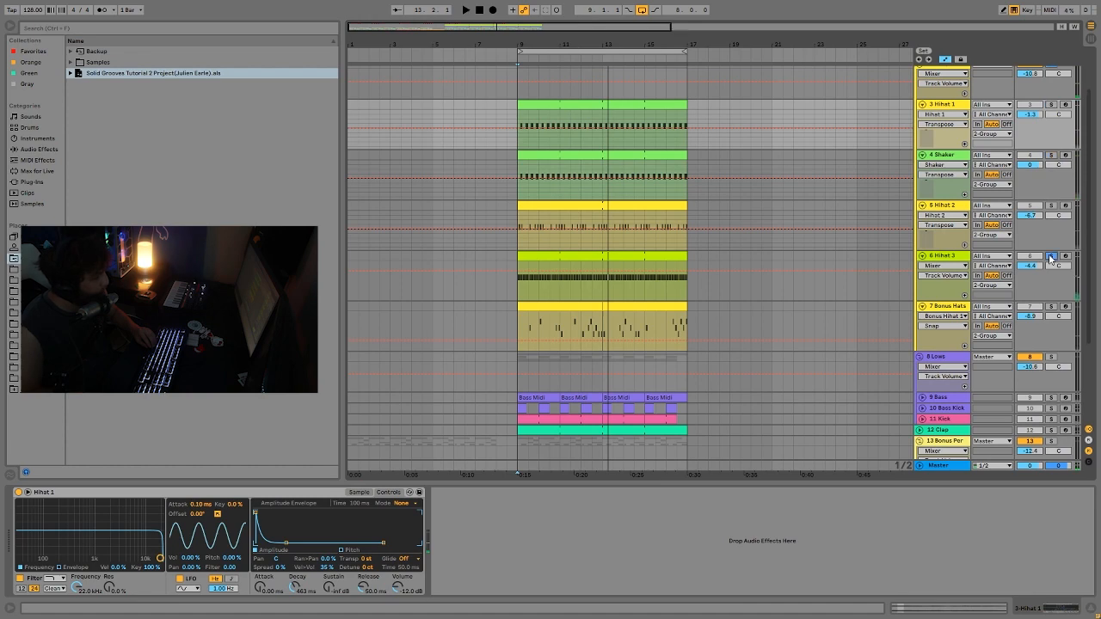
- Play the soloed Hihat 3 track and layer Shaker, Hihat 1 and Hihat 2 onto it with additional solos
{"action": "key", "text": "space"}
{"action": "left_click", "coordinate": [1050, 155], "text": "ctrl"}
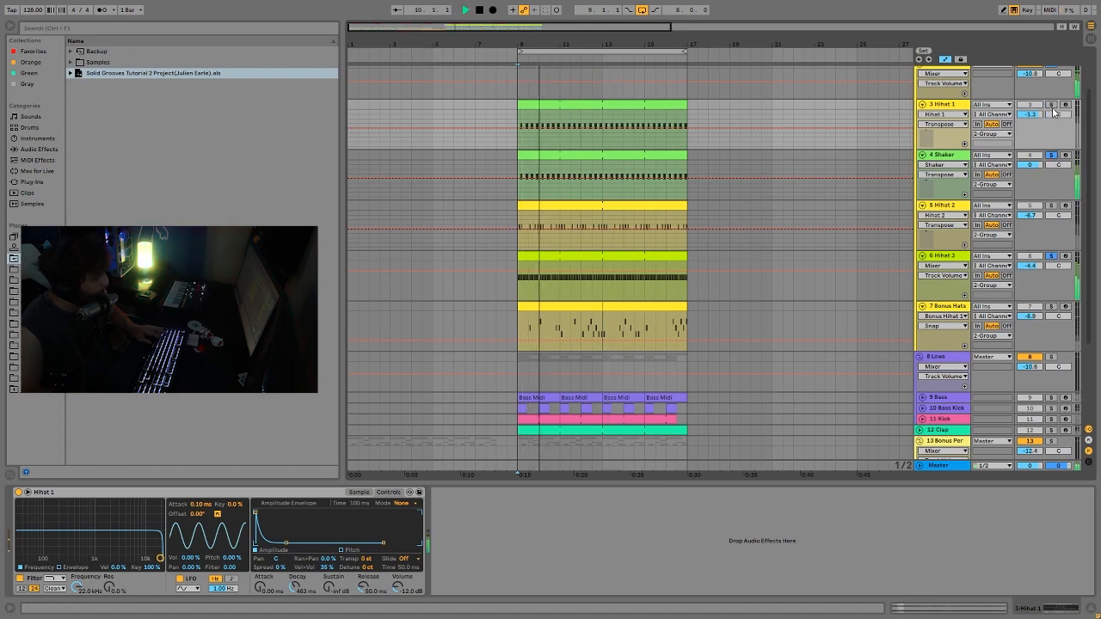
{"action": "left_click", "coordinate": [1051, 105], "text": "ctrl"}
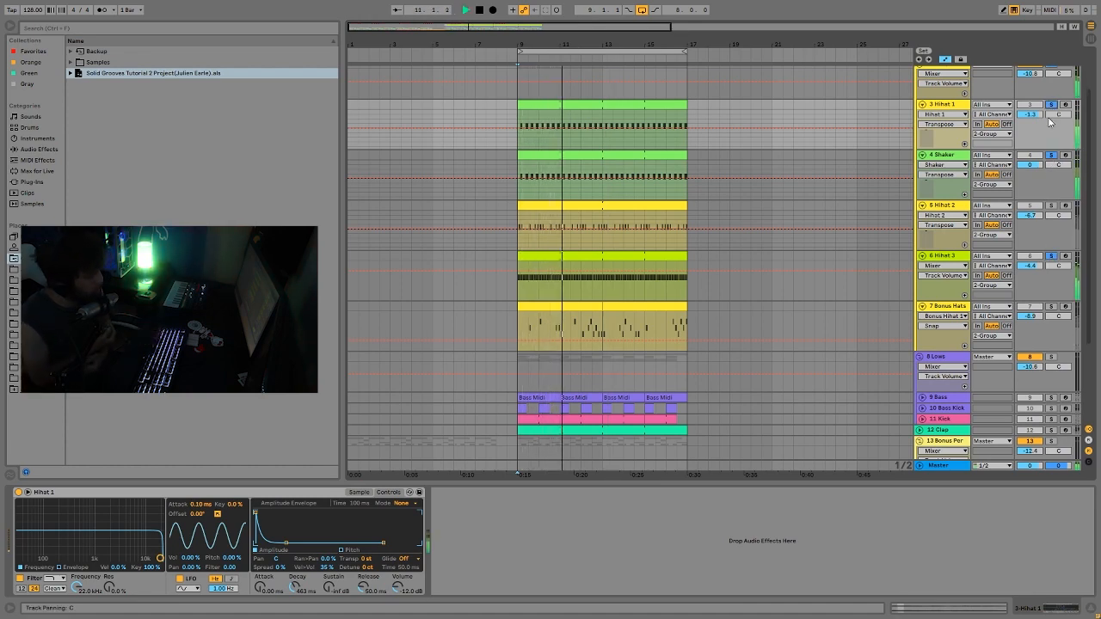
{"action": "key", "text": "space"}
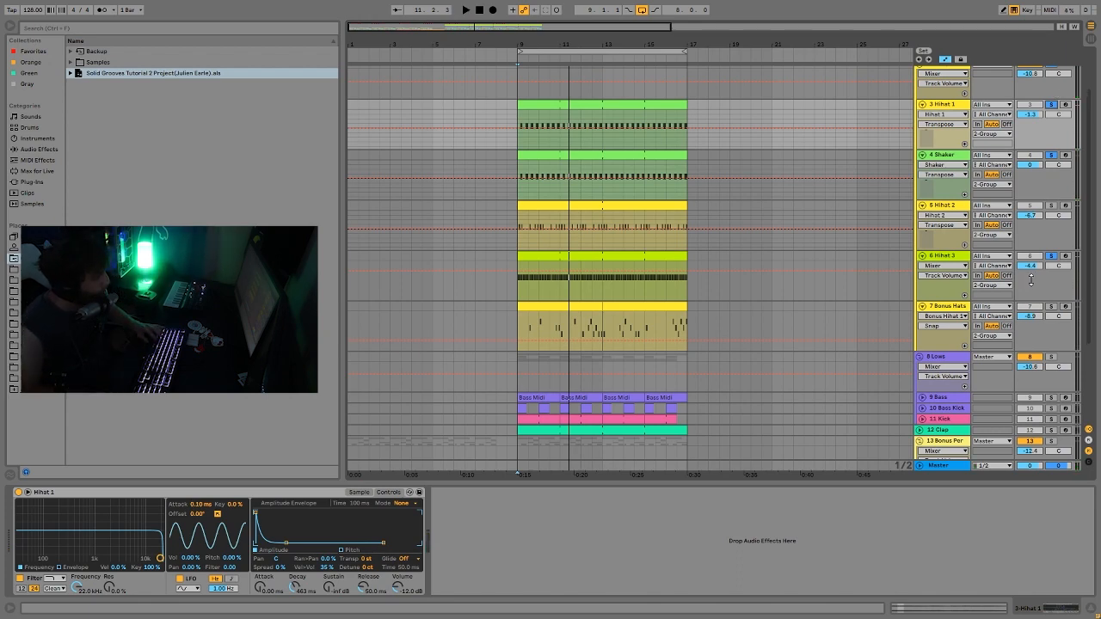
{"action": "left_click", "coordinate": [1050, 205], "text": "ctrl"}
{"action": "key", "text": "space"}
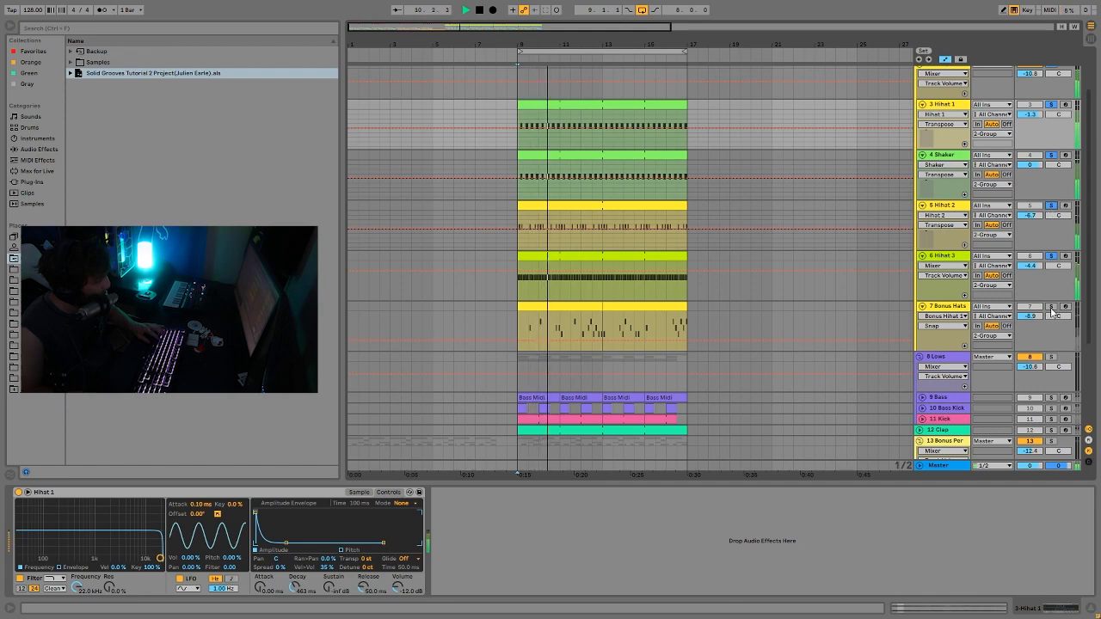
{"action": "key", "text": "space"}
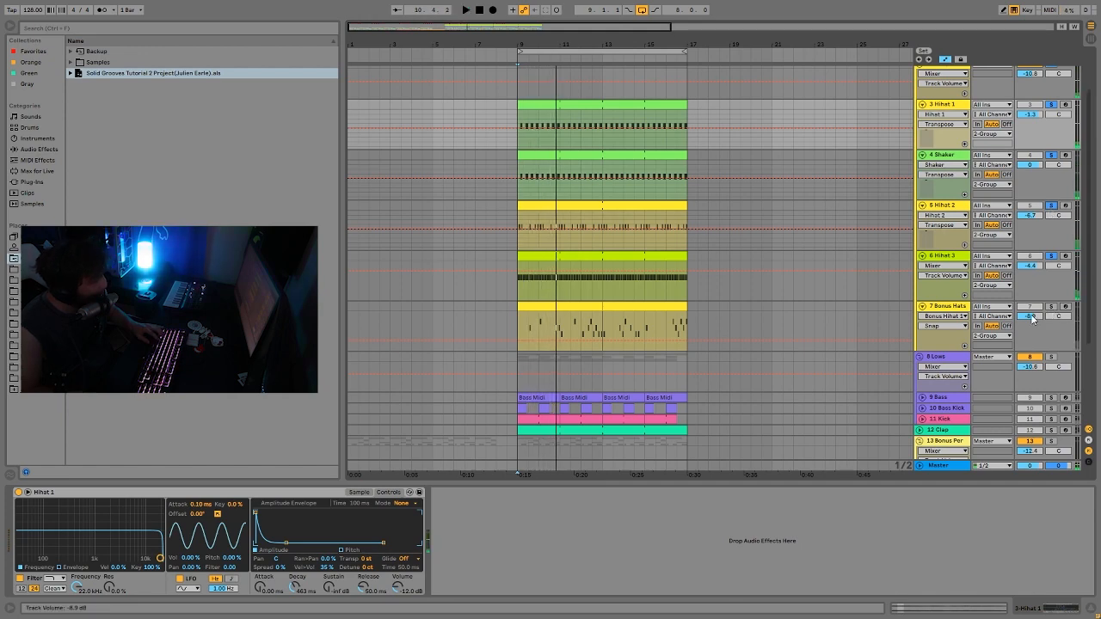
- Display the Bonus Hats Drum Rack and play that track soloed together with the other hi-hat layers
{"action": "left_click", "coordinate": [935, 311]}
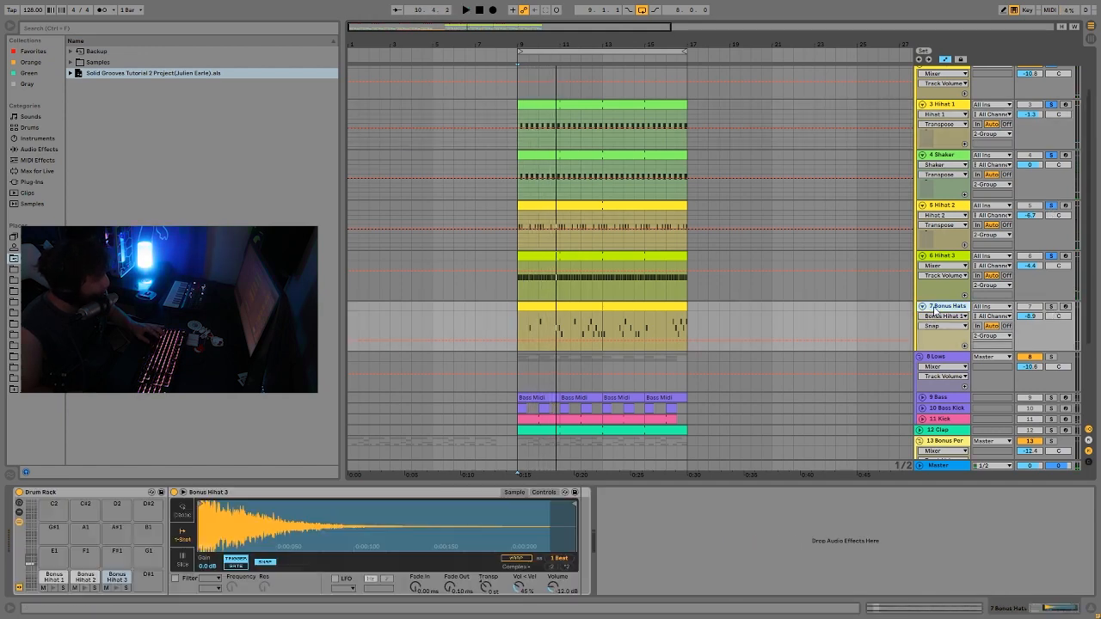
{"action": "left_click", "coordinate": [1050, 308], "text": "ctrl"}
{"action": "key", "text": "space"}
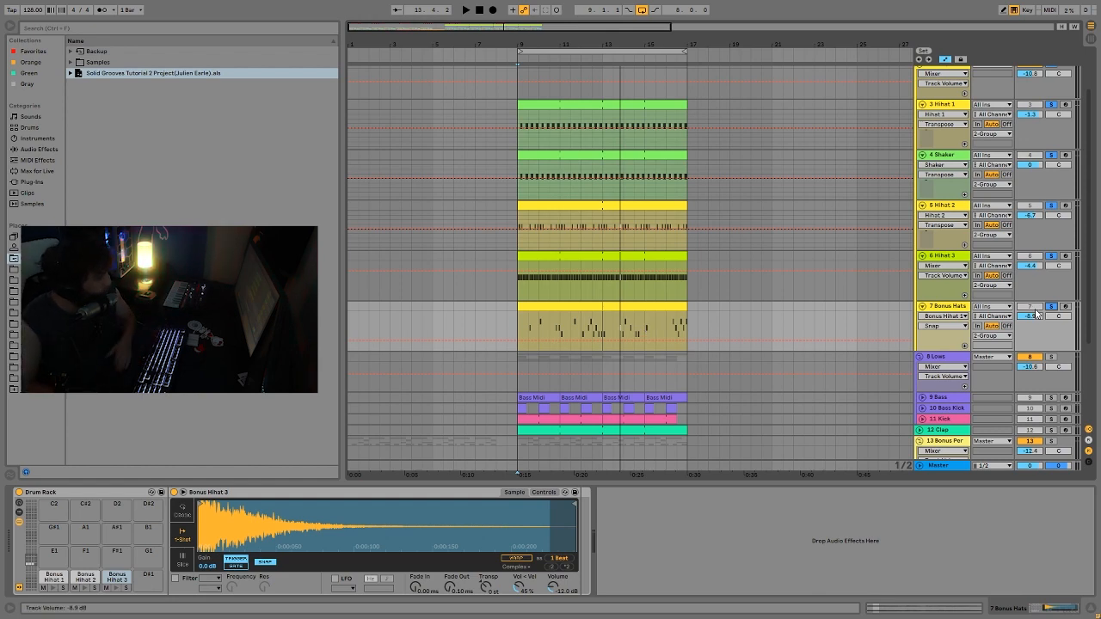
- Audition Hihat 3 on its own, then Hihat 2 soloed together with Bonus Hats
{"action": "left_click", "coordinate": [1049, 258]}
{"action": "key", "text": "space"}
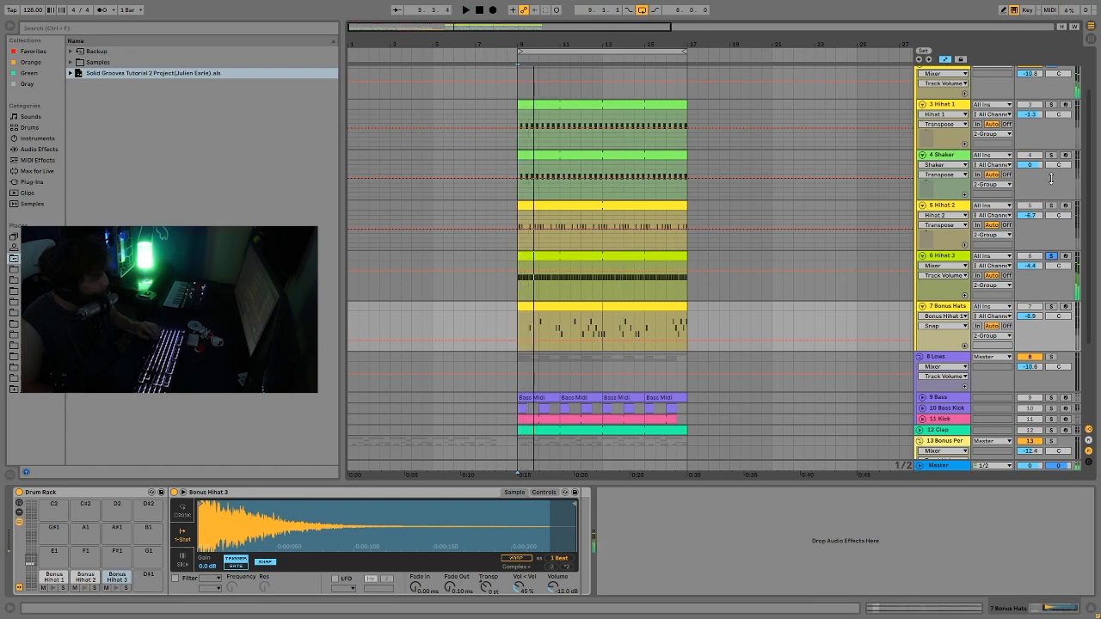
{"action": "left_click", "coordinate": [1051, 308]}
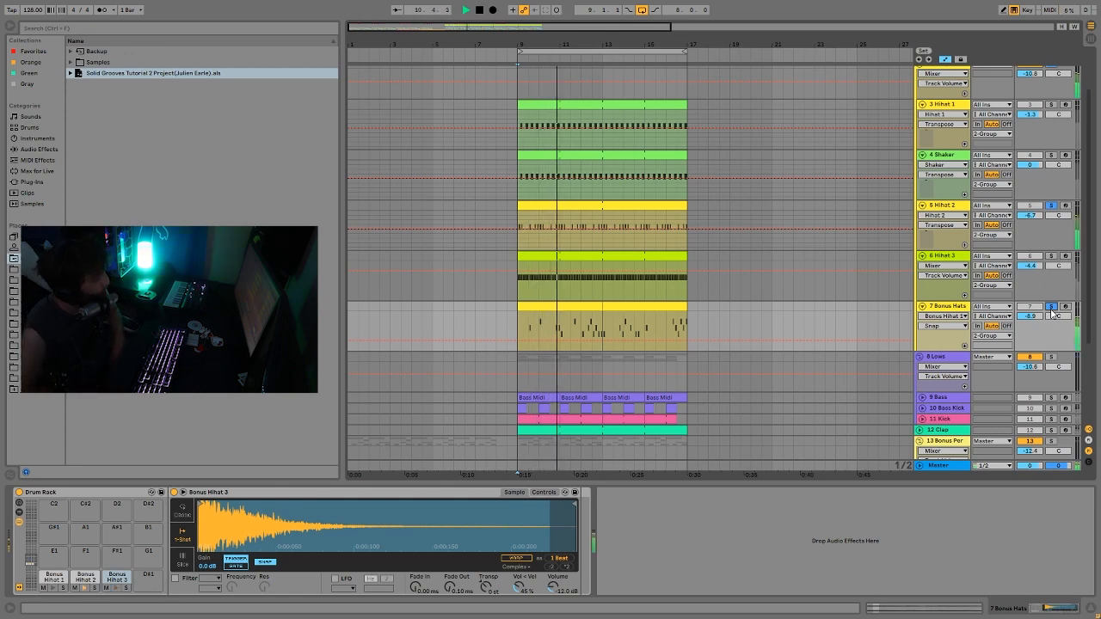
{"action": "key", "text": "space"}
- Clear the remaining solos and play the full mix from bar 9
{"action": "left_click", "coordinate": [1051, 308]}
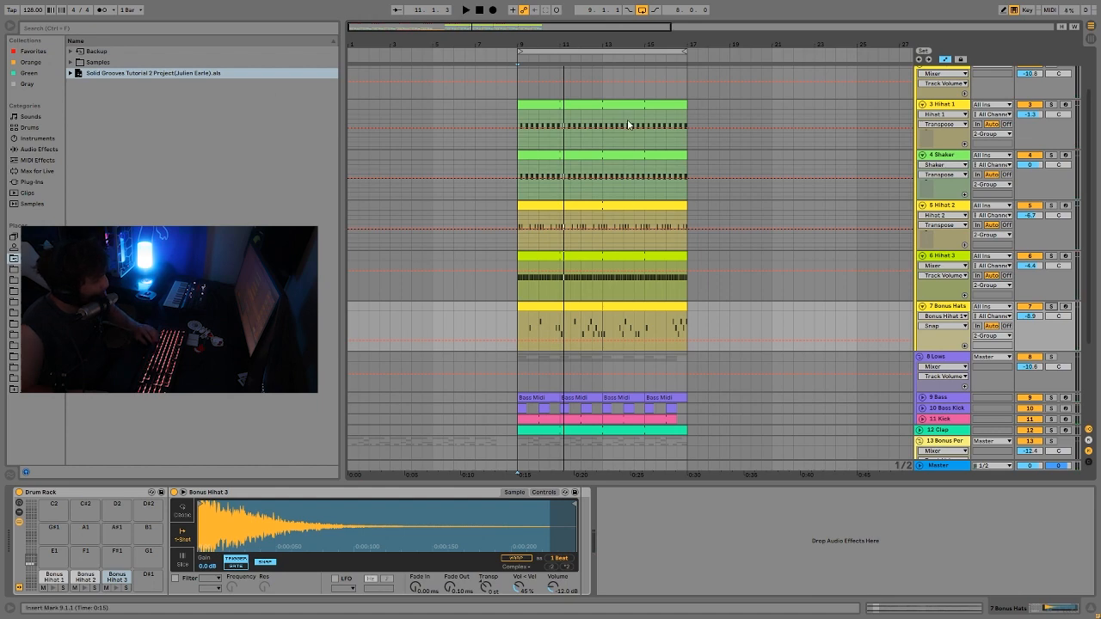
{"action": "key", "text": "space"}
{"action": "scroll", "coordinate": [697, 207], "scroll_direction": "up", "scroll_amount": 1}
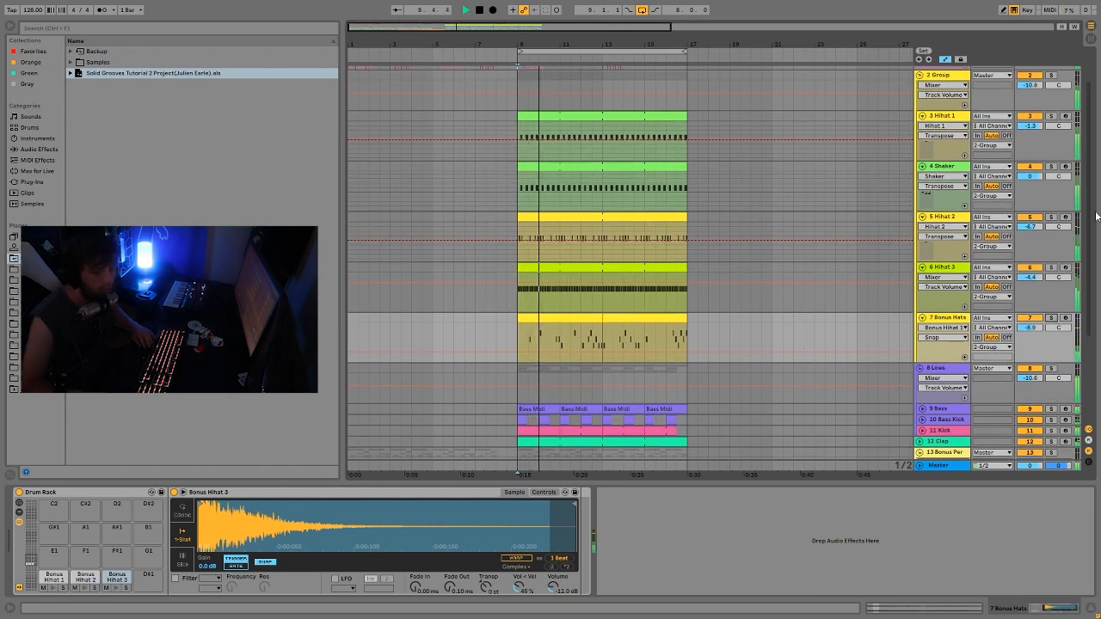
{"action": "key", "text": "space"}
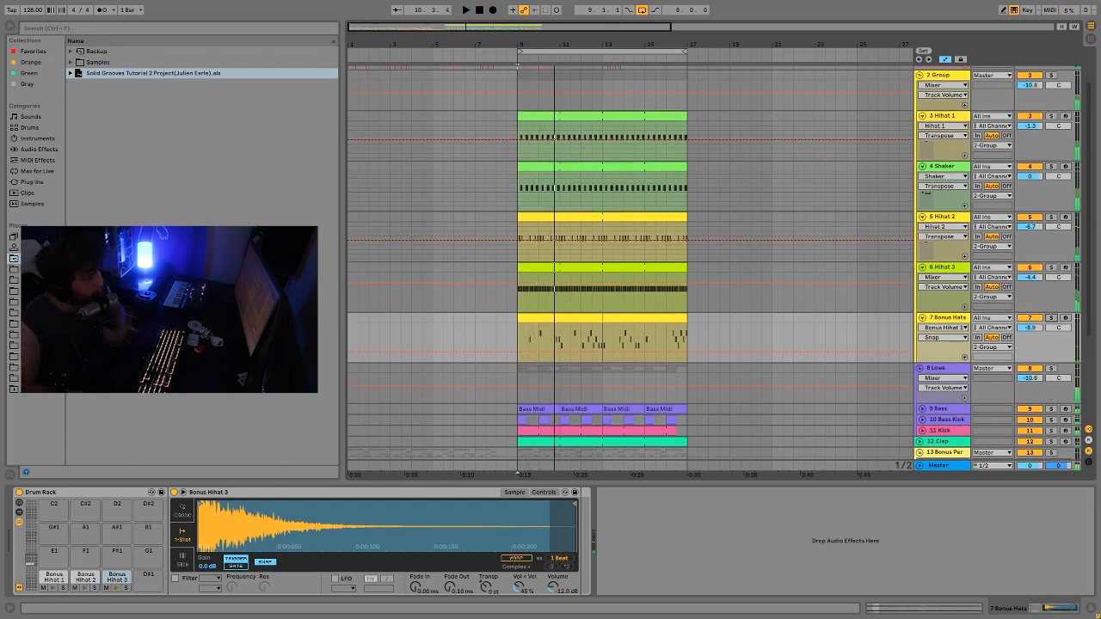
- Solo the hi-hat group and compare its playback with the group's Saturator bypassed and enabled
{"action": "left_click", "coordinate": [951, 78]}
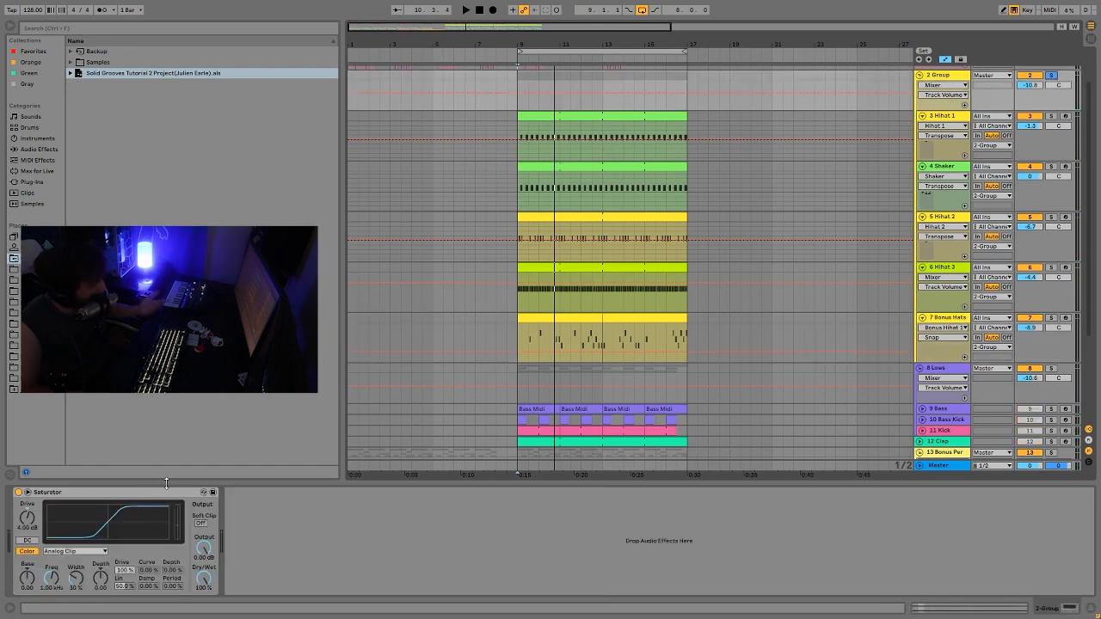
{"action": "left_click", "coordinate": [18, 492]}
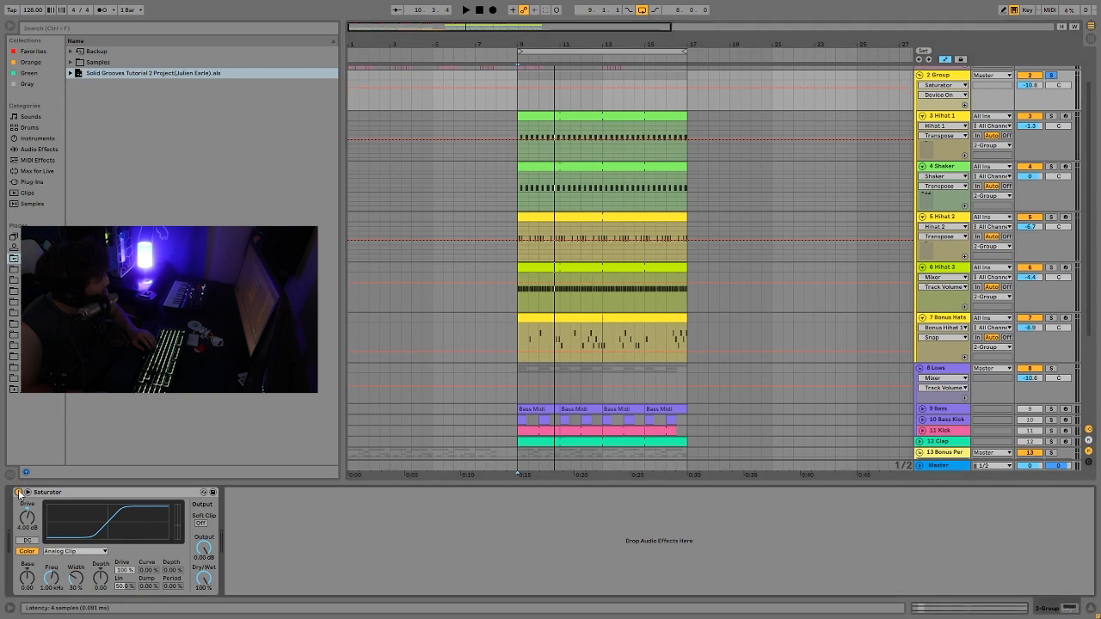
{"action": "key", "text": "space"}
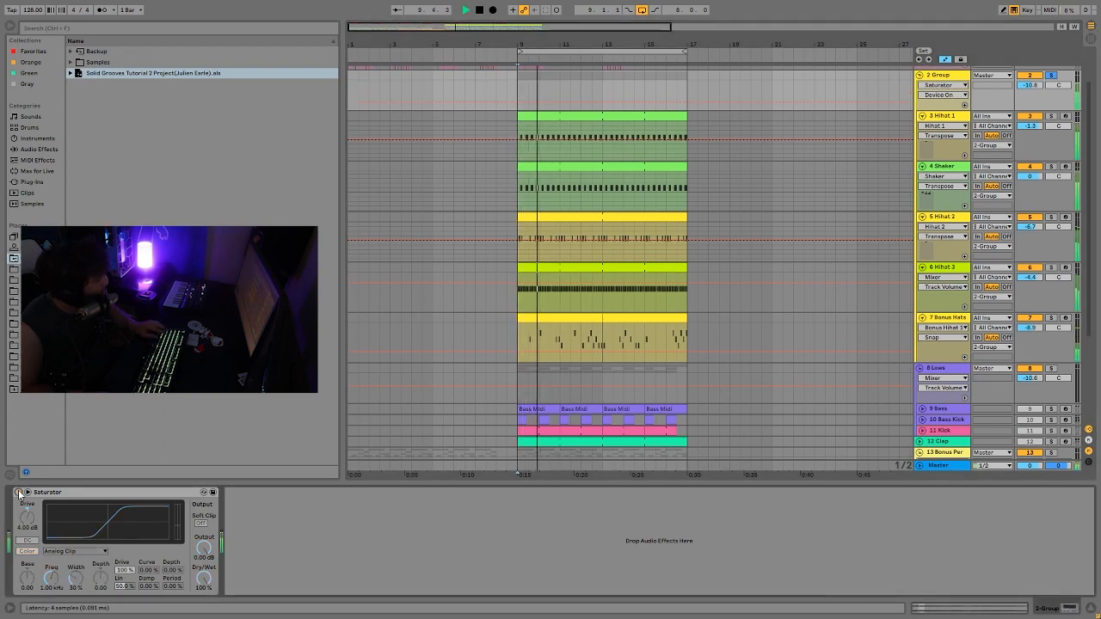
{"action": "left_click", "coordinate": [18, 493]}
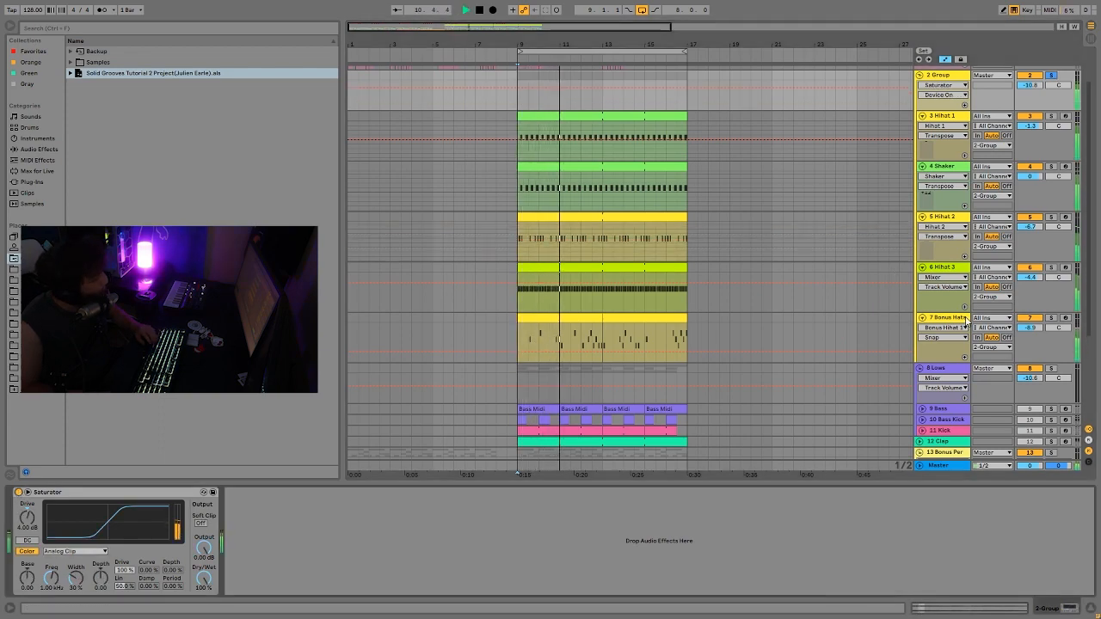
- Solo the Bass and Bass Kick tracks, unfold both, and play them together from bar 9 while examining their notes
{"action": "scroll", "coordinate": [892, 276], "scroll_direction": "down", "scroll_amount": 1}
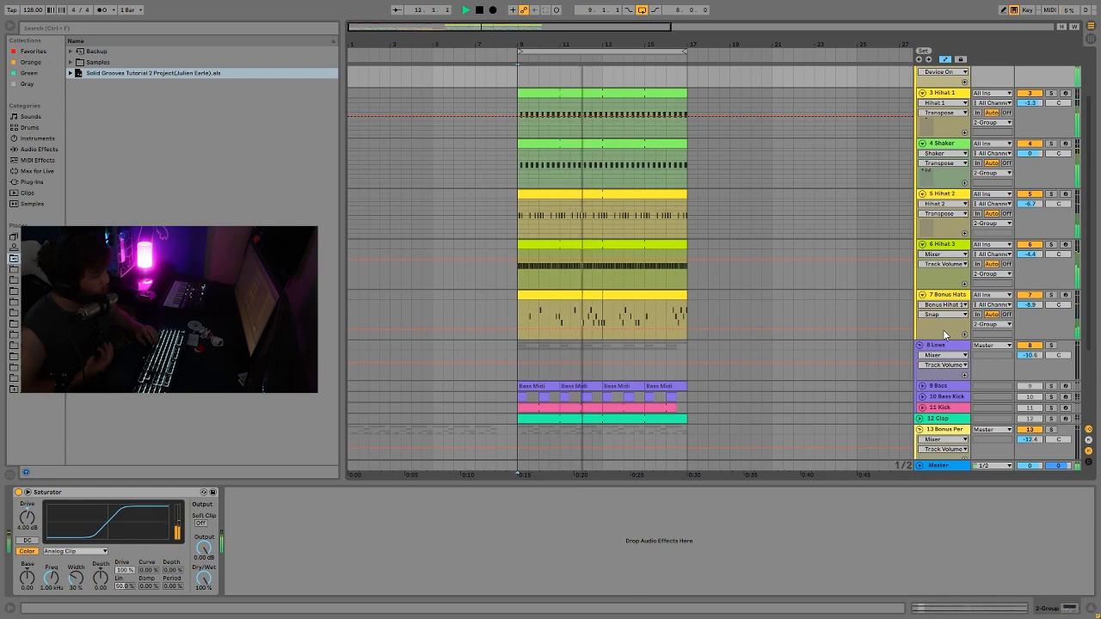
{"action": "scroll", "coordinate": [942, 332], "scroll_direction": "down", "scroll_amount": 2}
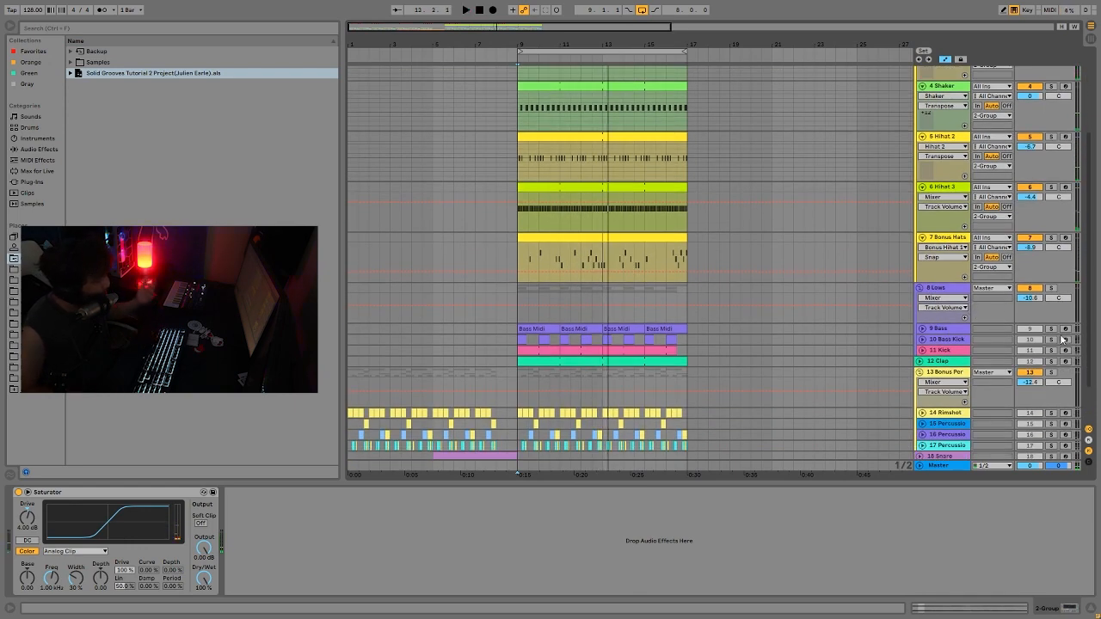
{"action": "left_click", "coordinate": [1050, 329]}
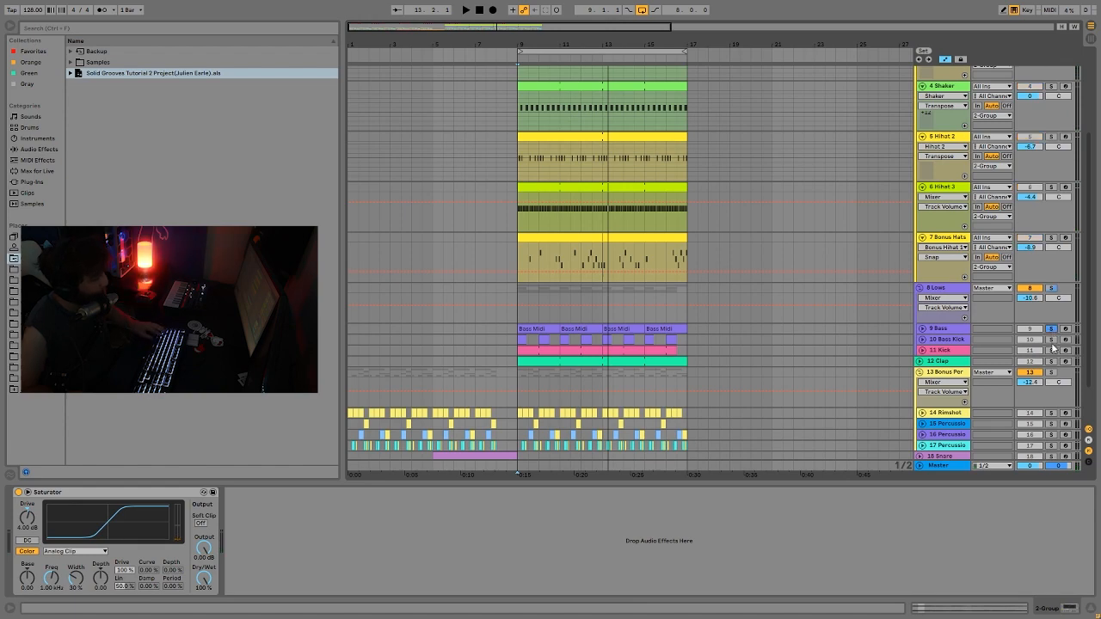
{"action": "left_click", "coordinate": [922, 339]}
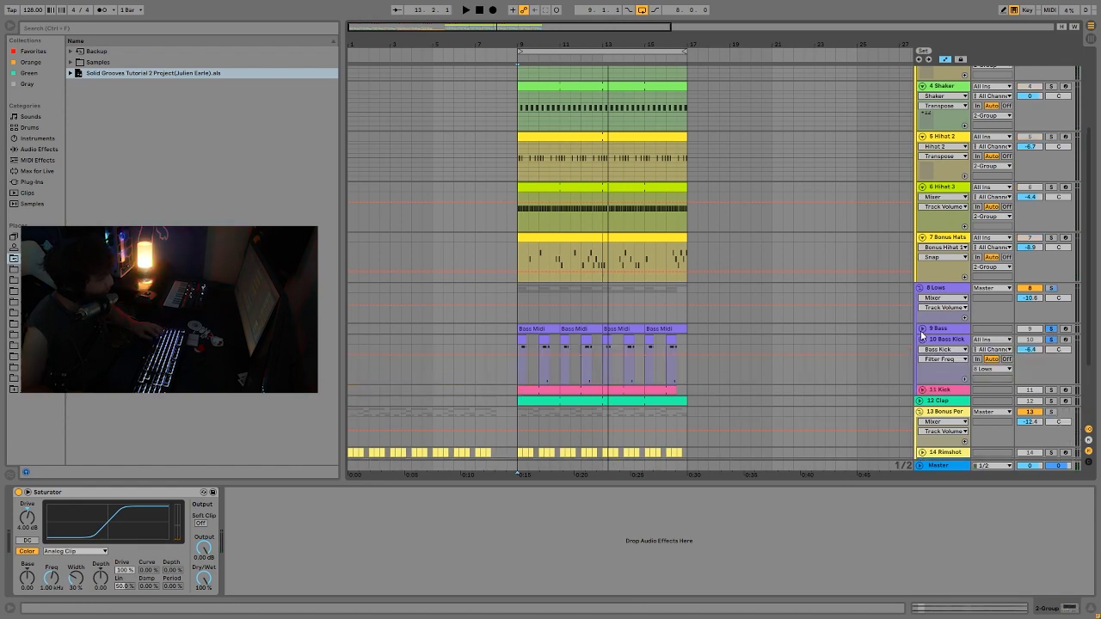
{"action": "left_click", "coordinate": [922, 329]}
{"action": "scroll", "coordinate": [922, 335], "scroll_direction": "down", "scroll_amount": 2}
{"action": "key", "text": "space"}
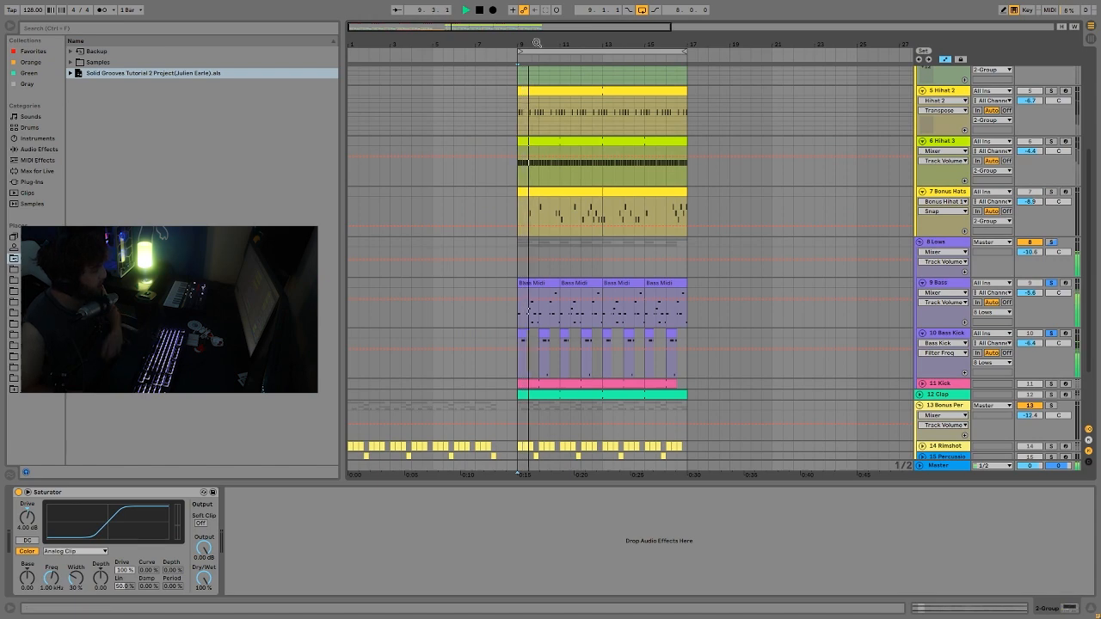
{"action": "left_click_drag", "start_coordinate": [534, 43], "coordinate": [563, 129]}
{"action": "left_click_drag", "start_coordinate": [561, 53], "coordinate": [561, 16]}
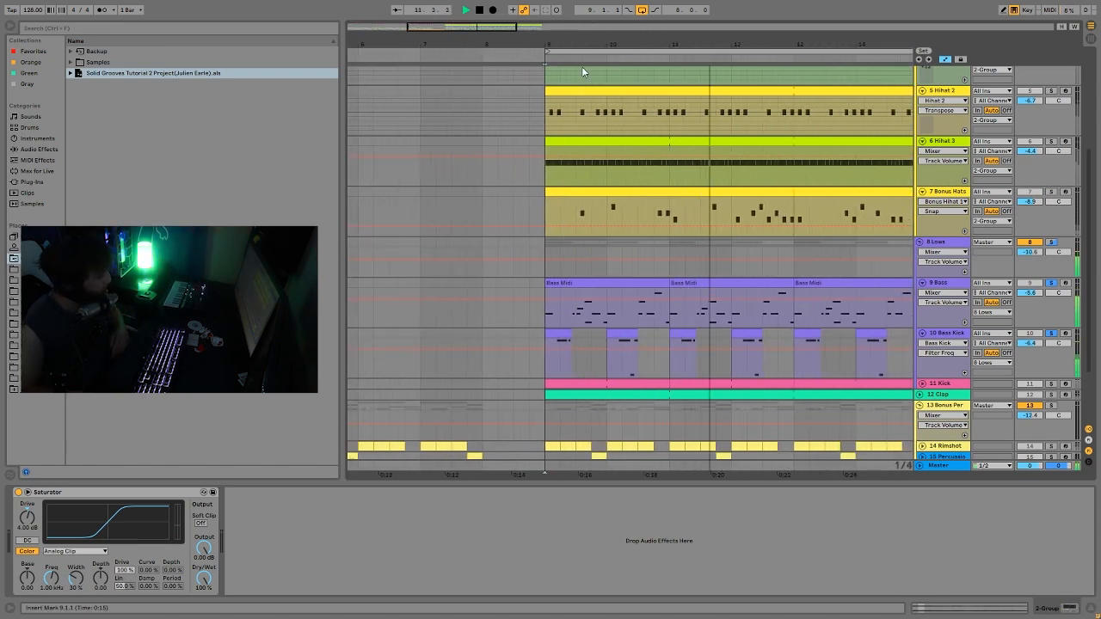
{"action": "key", "text": "space"}
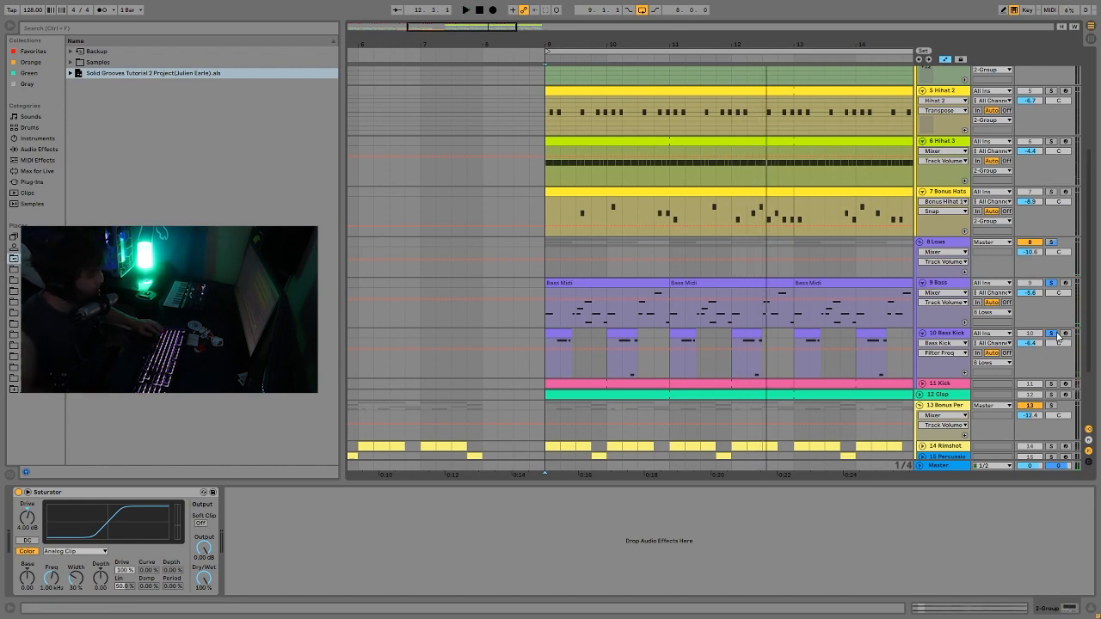
- Display the Bass Kick sampler and audition the Bass and Bass Kick tracks separately and together
{"action": "key", "text": "space"}
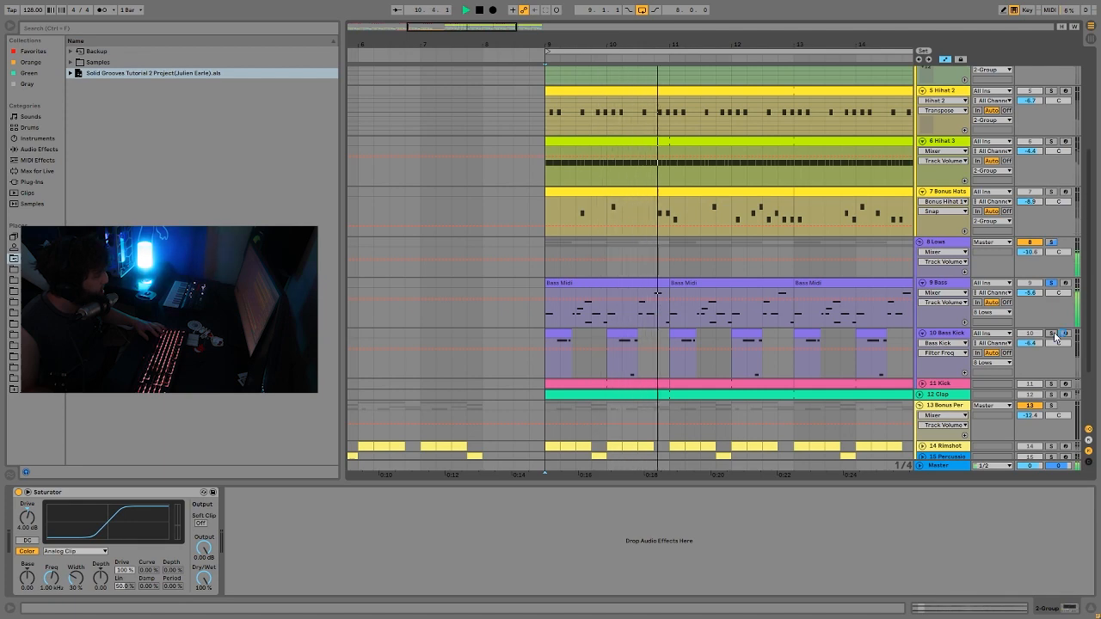
{"action": "key", "text": "space"}
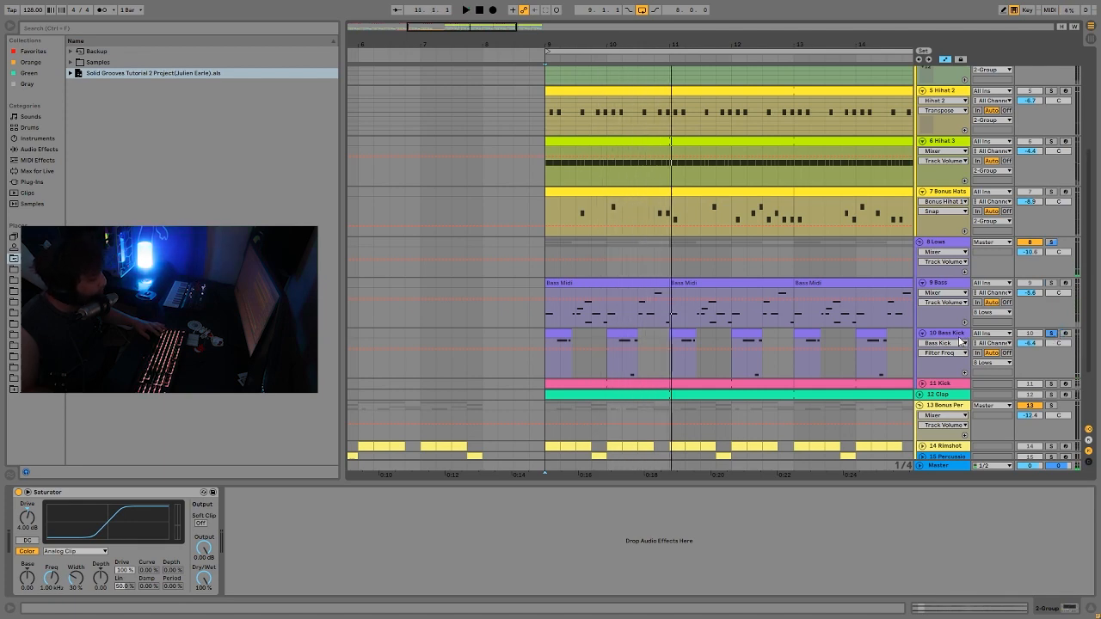
{"action": "left_click", "coordinate": [954, 333]}
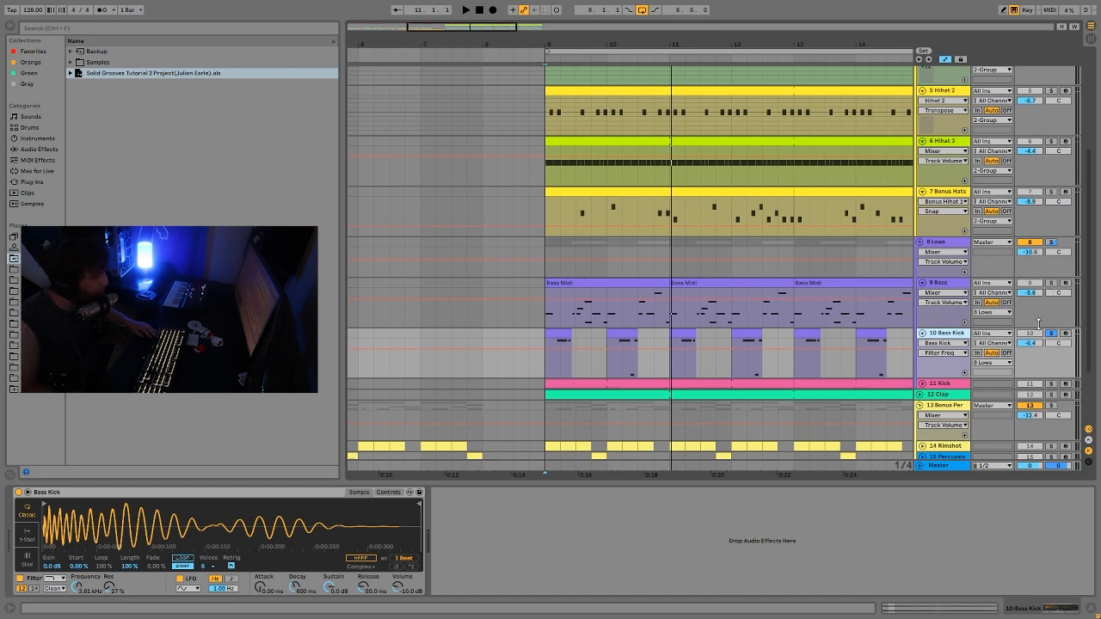
{"action": "left_click", "coordinate": [1051, 283]}
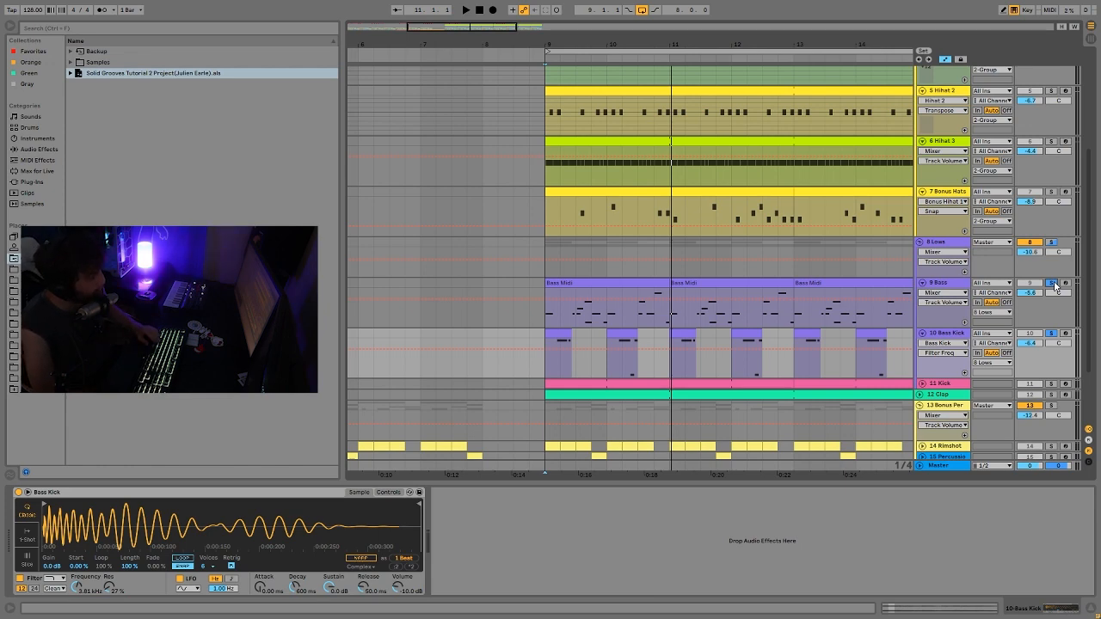
{"action": "key", "text": "space"}
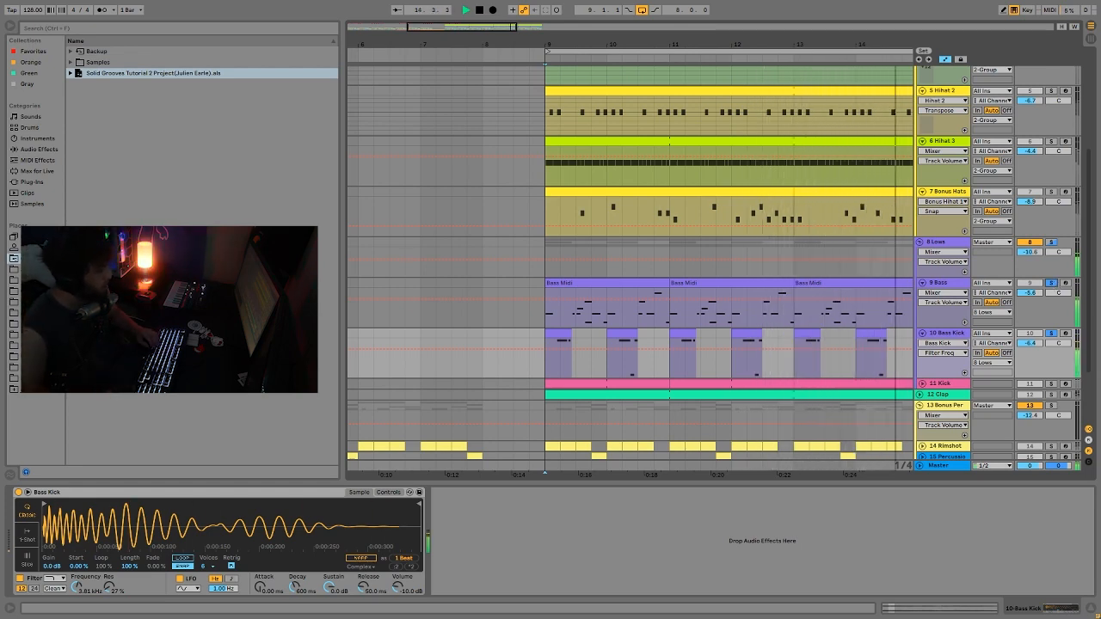
{"action": "key", "text": "space"}
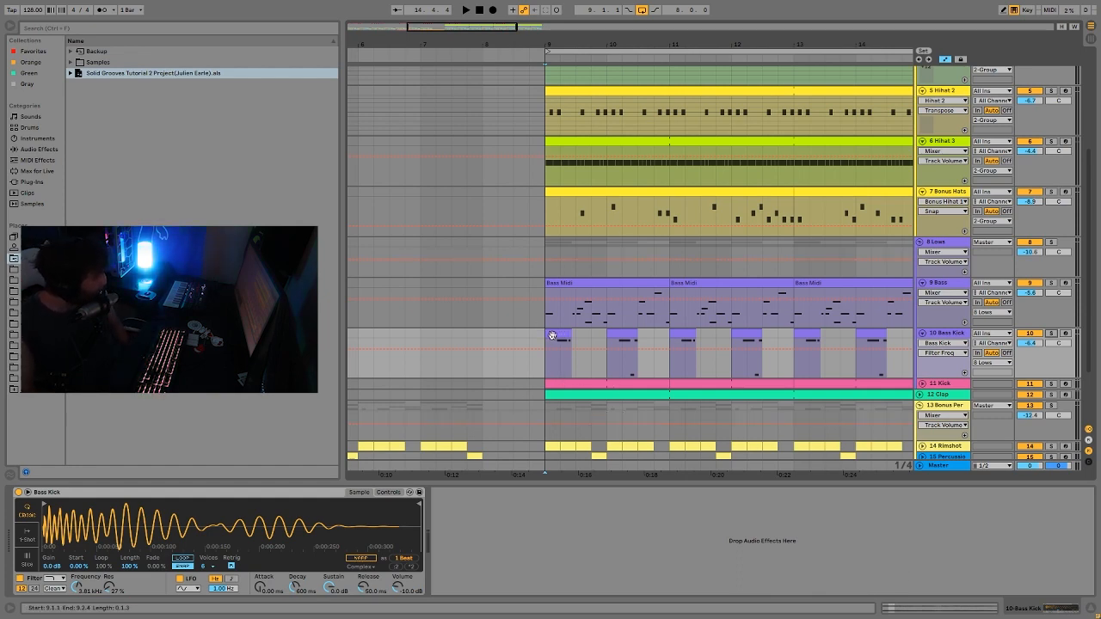
- Trim the start of the first Bass Kick clip to 9.1.3 and undo its move onto the Bass track
{"action": "left_click_drag", "start_coordinate": [539, 39], "coordinate": [592, 230]}
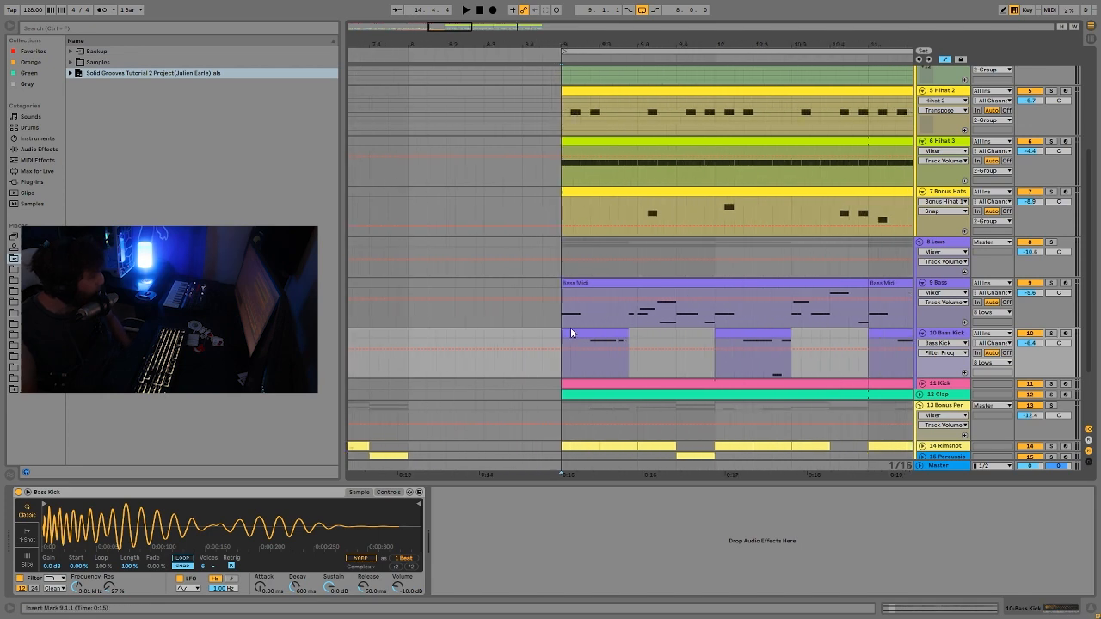
{"action": "left_click_drag", "start_coordinate": [561, 332], "coordinate": [602, 319]}
{"action": "left_click", "coordinate": [570, 284]}
{"action": "key", "text": "space"}
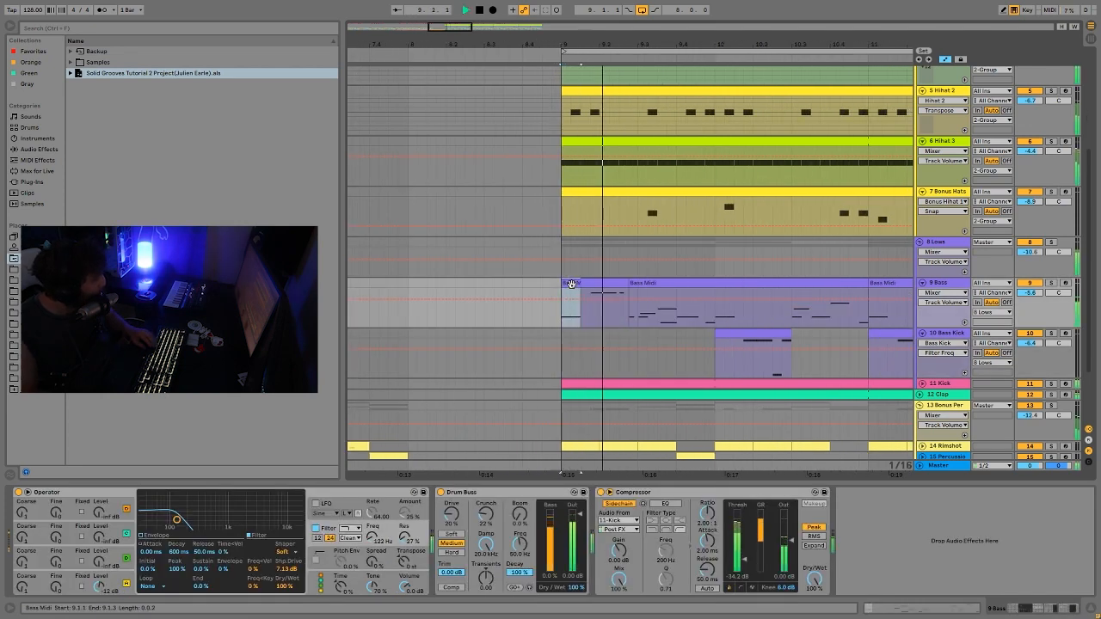
{"action": "key", "text": "ctrl+z"}
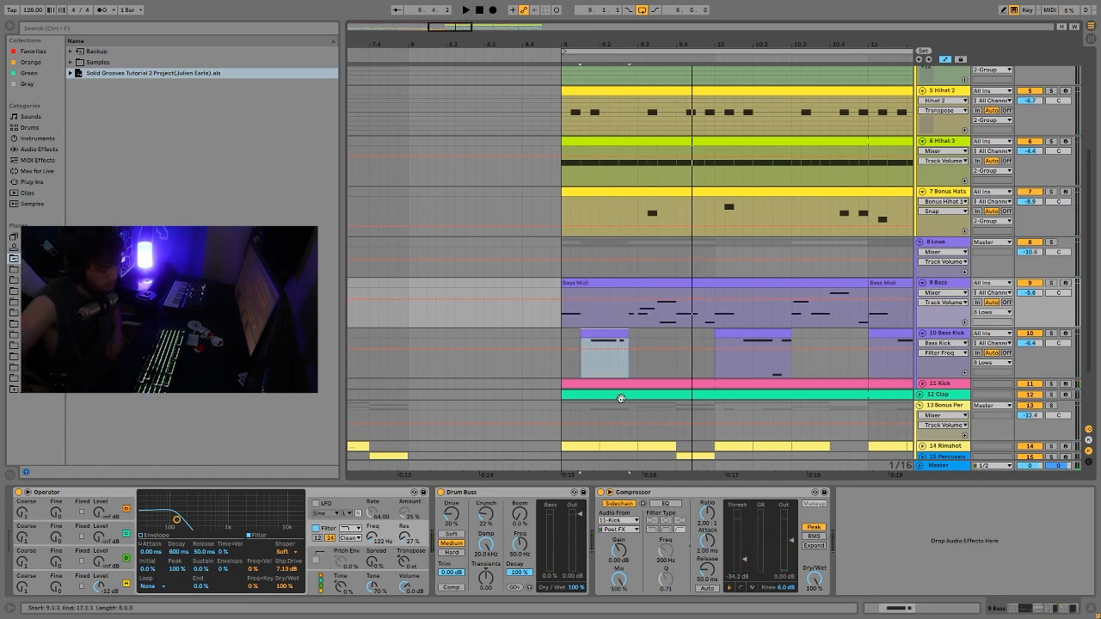
- Play the full mix from bar 9 to hear the shortened first Bass Kick clip in context
{"action": "left_click", "coordinate": [562, 339]}
{"action": "key", "text": "space"}
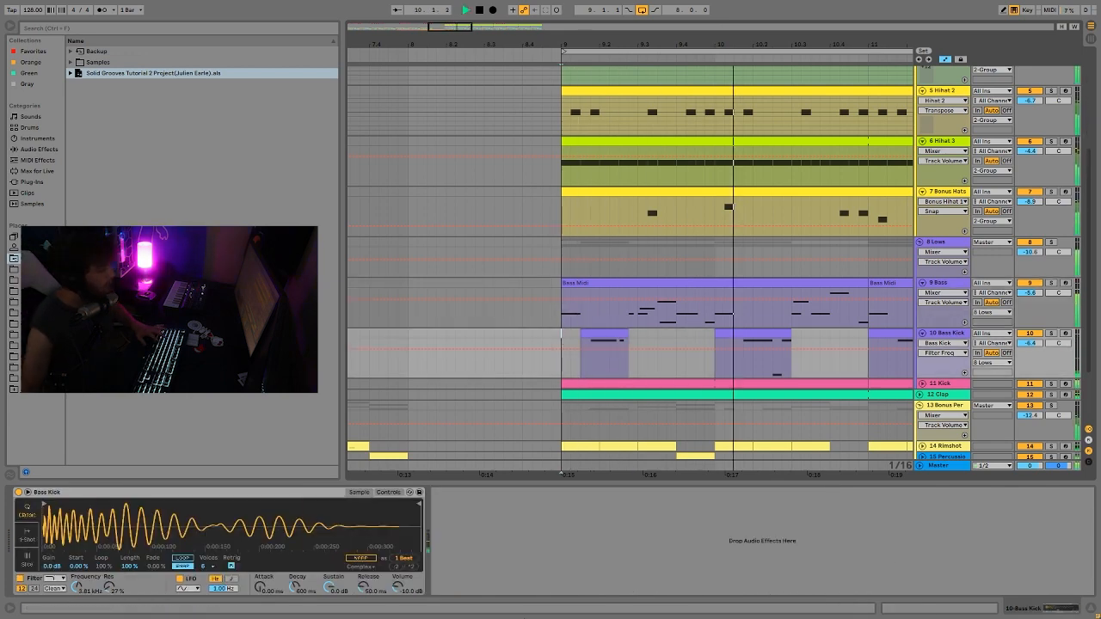
{"action": "key", "text": "space"}
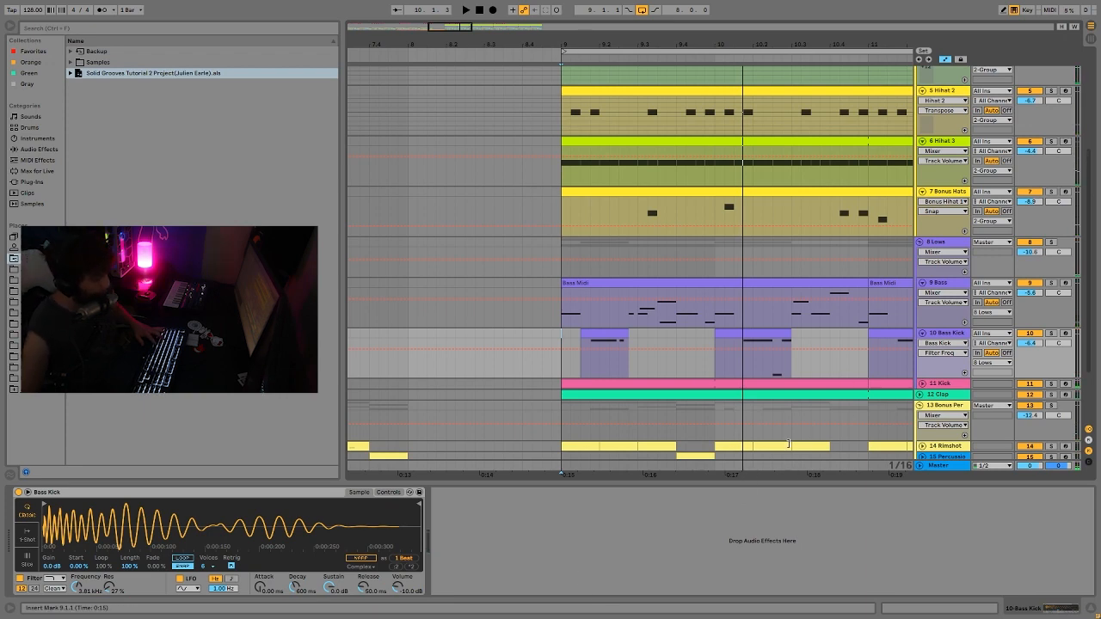
{"action": "key", "text": "space"}
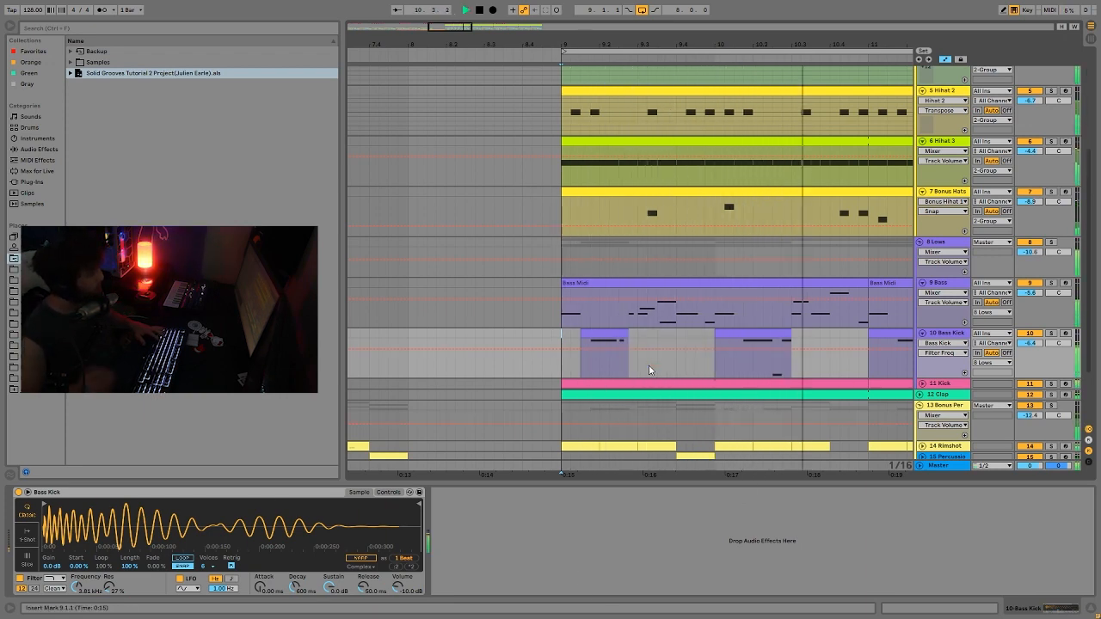
- Audition the Bass Kick and Bass tracks soloed, and clear the solo on both
{"action": "key", "text": "space"}
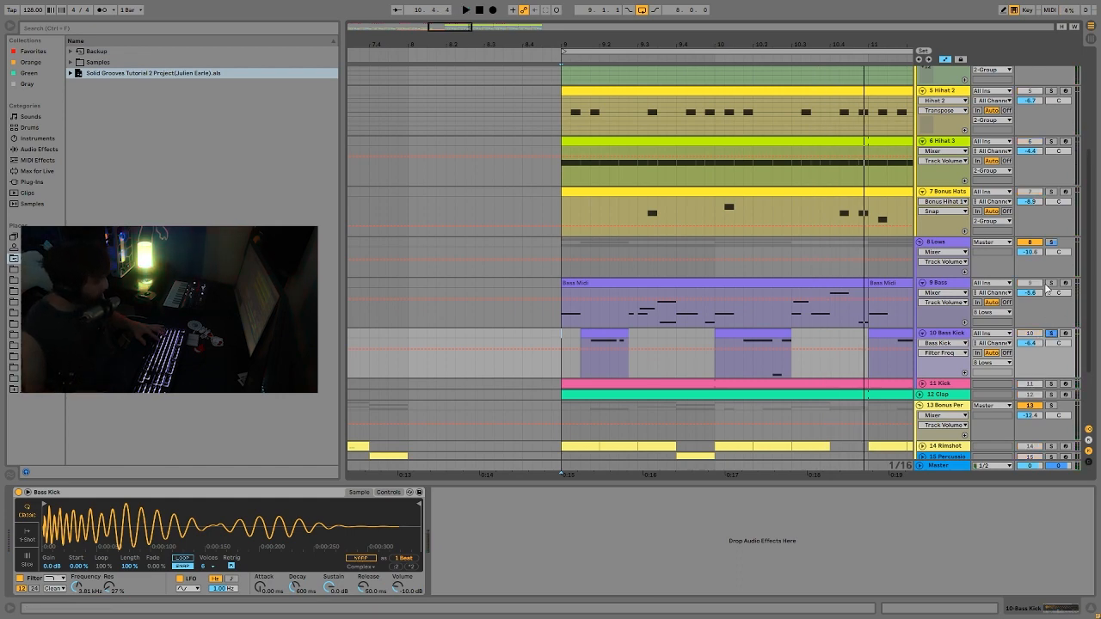
{"action": "key", "text": "space"}
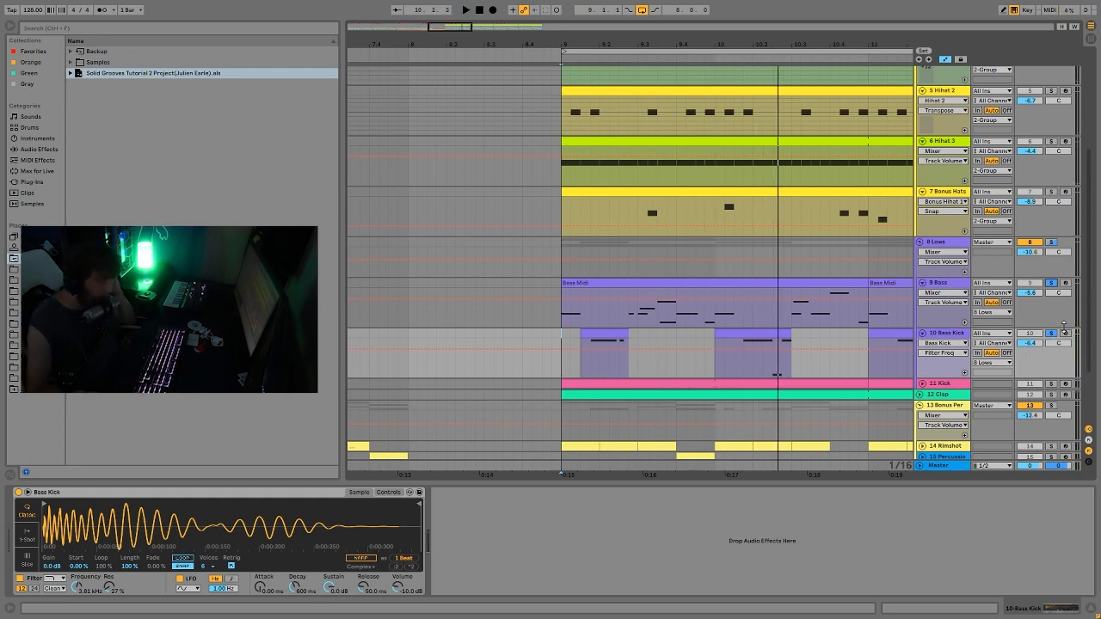
{"action": "left_click", "coordinate": [1048, 324]}
{"action": "left_click", "coordinate": [1047, 340]}
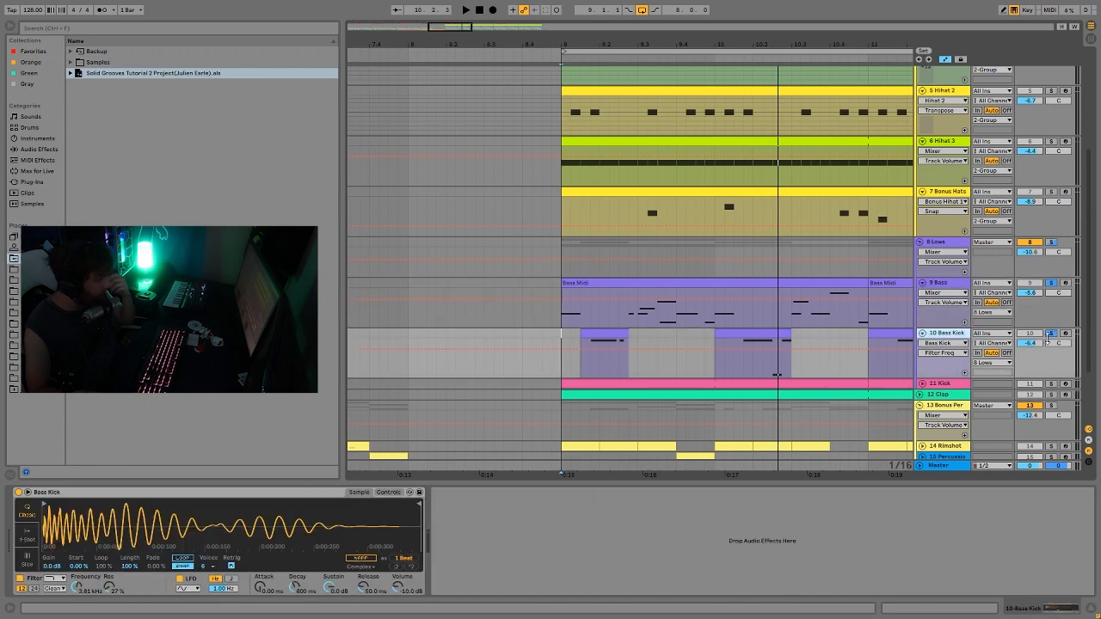
{"action": "left_click", "coordinate": [1053, 334]}
- Play the full mix from bar 9 twice to hear Bass and Bass Kick in context
{"action": "key", "text": "space"}
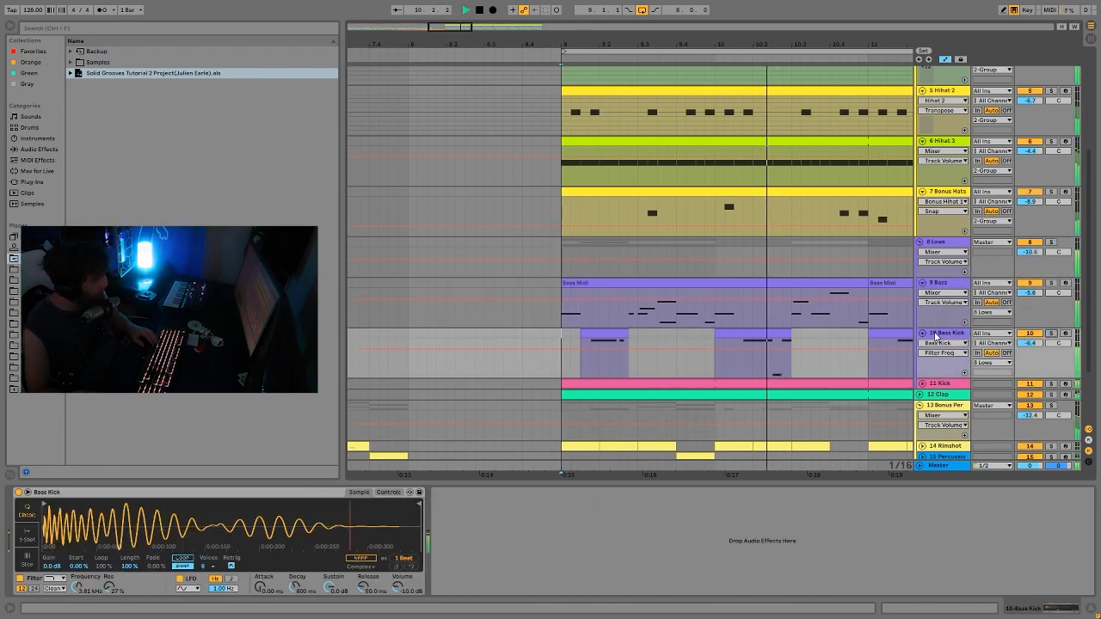
{"action": "key", "text": "space"}
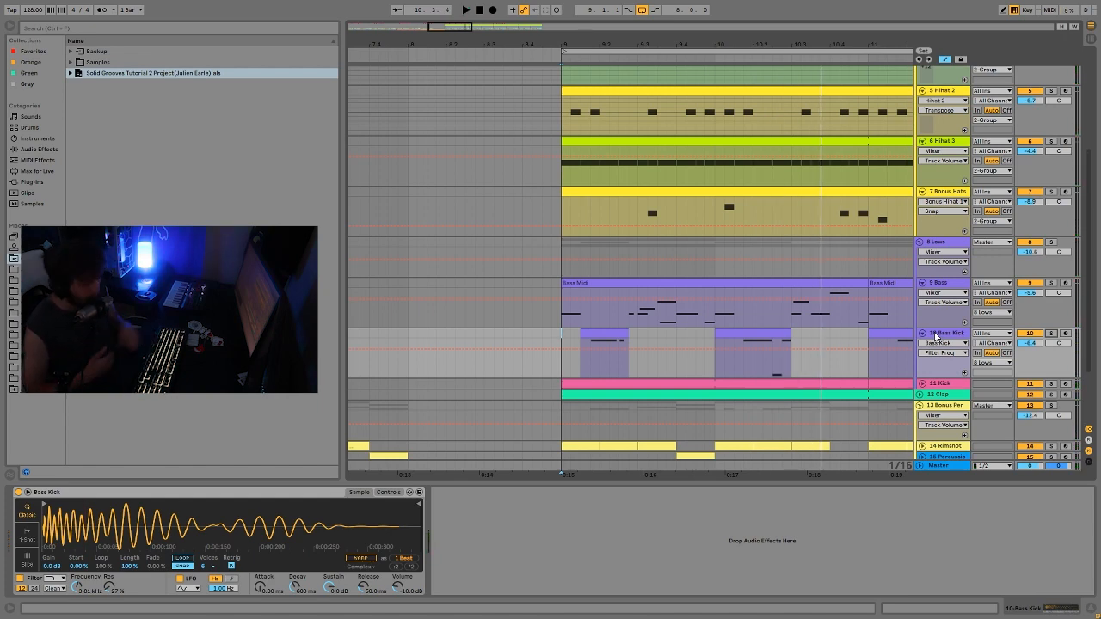
{"action": "key", "text": "space"}
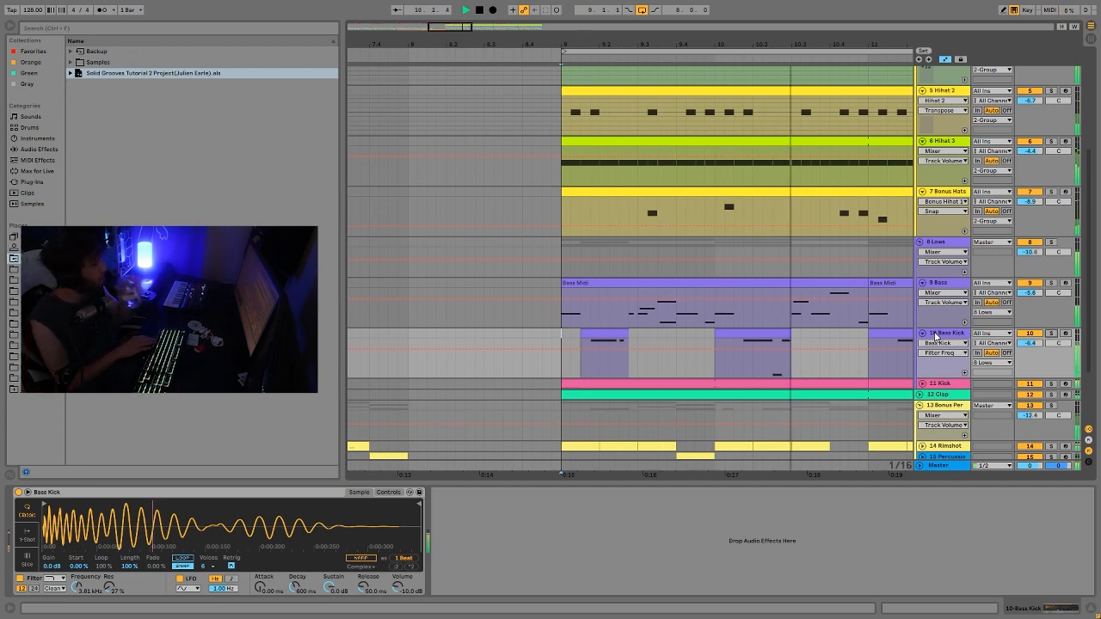
{"action": "key", "text": "space"}
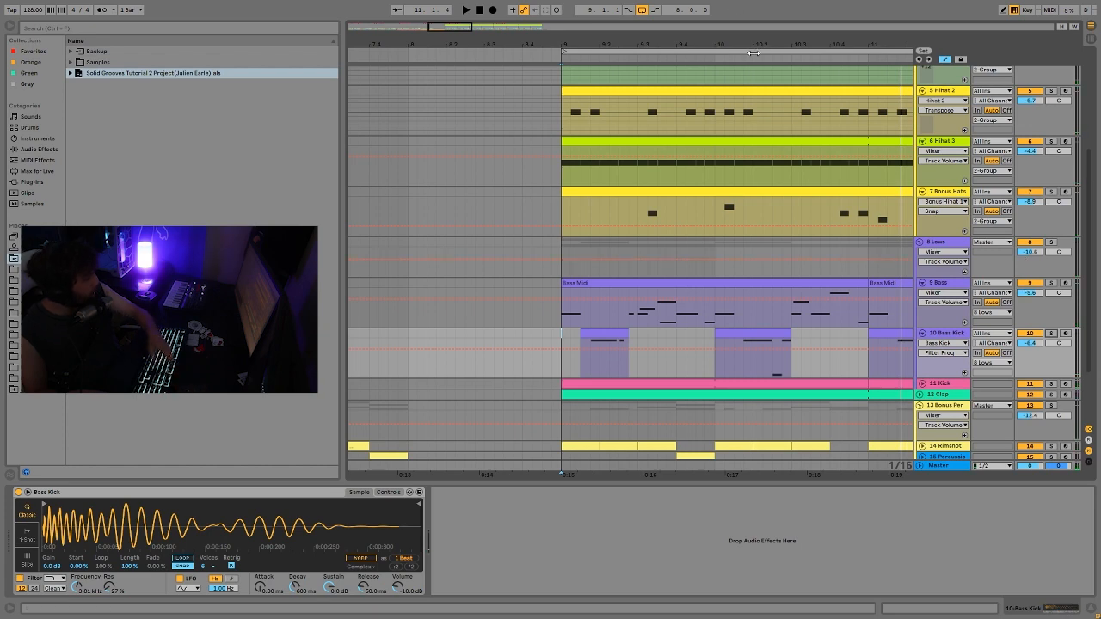
- Open the first Bass Midi clip at bar 9, solo the Bass track, and fold the piano roll to its used notes
{"action": "left_click_drag", "start_coordinate": [737, 45], "coordinate": [627, 10]}
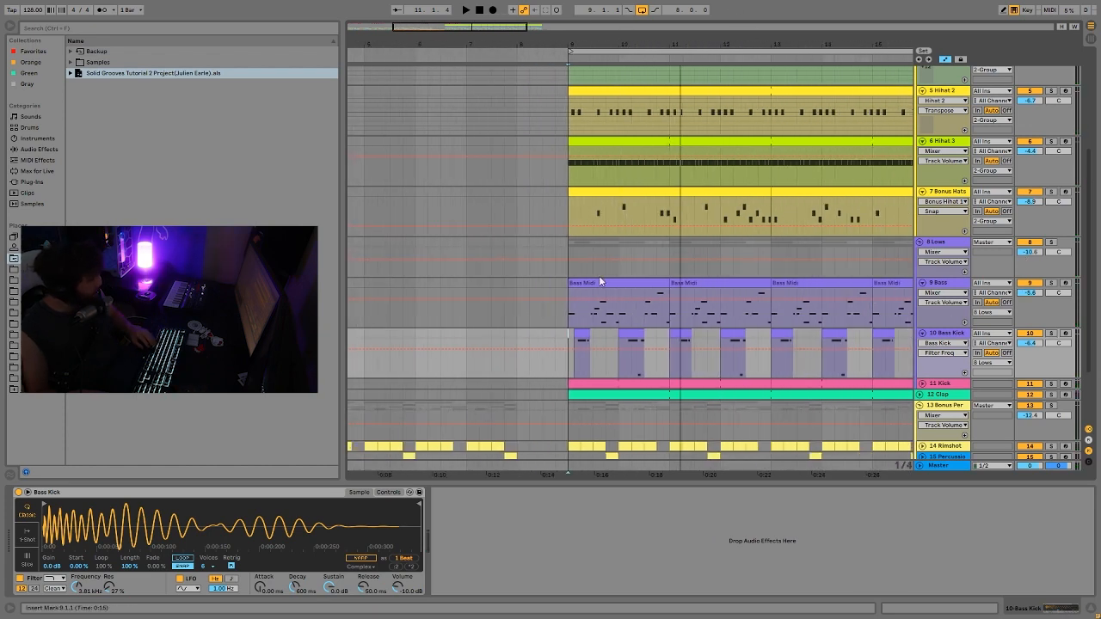
{"action": "double_click", "coordinate": [593, 288]}
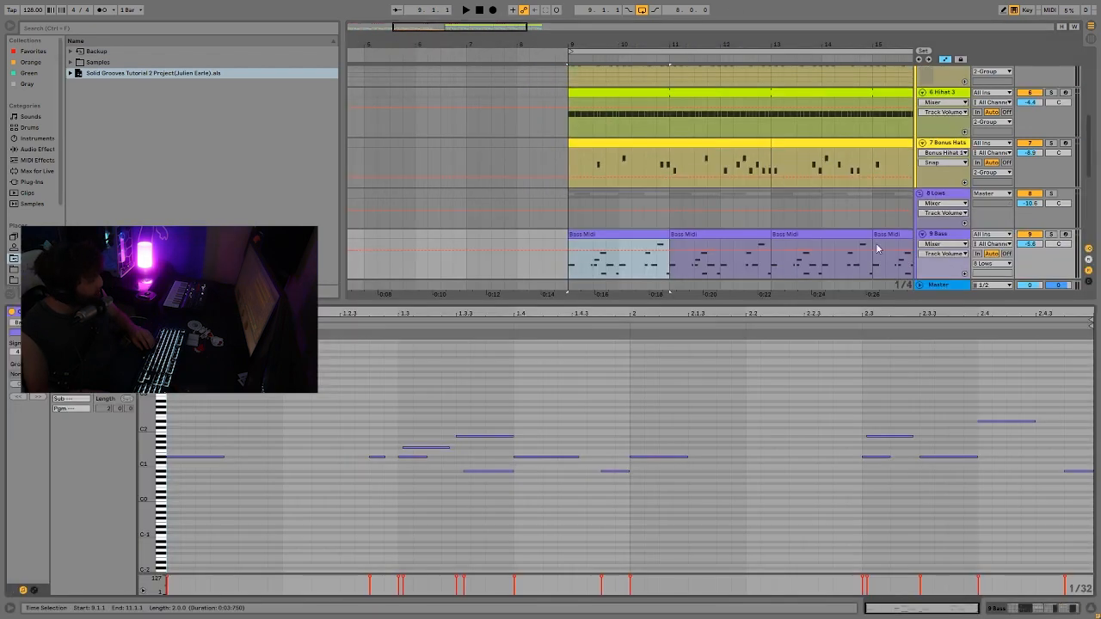
{"action": "left_click", "coordinate": [1053, 235]}
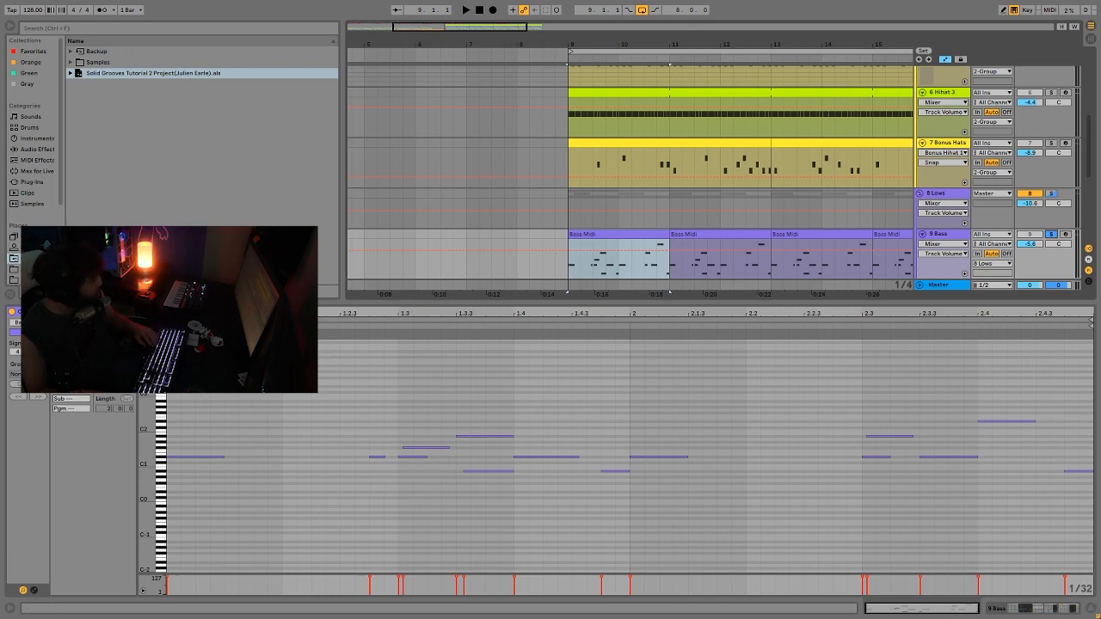
{"action": "left_click", "coordinate": [151, 331]}
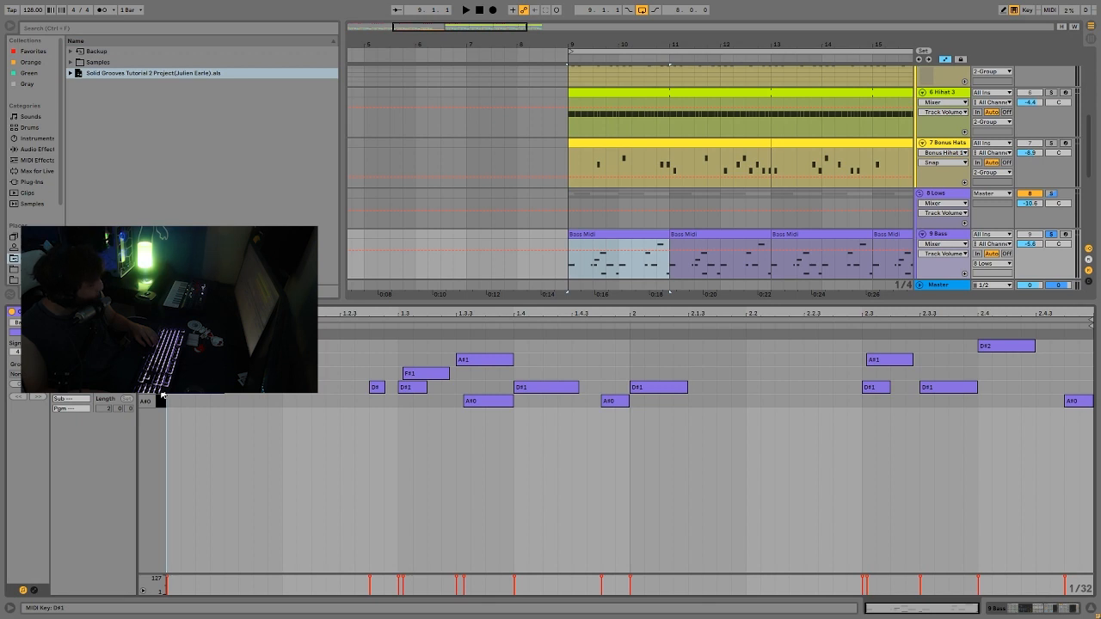
- Select the F#1, A#1, A#0 and D#2 notes of the bass clip in turn to examine its pitches
{"action": "left_click", "coordinate": [425, 373]}
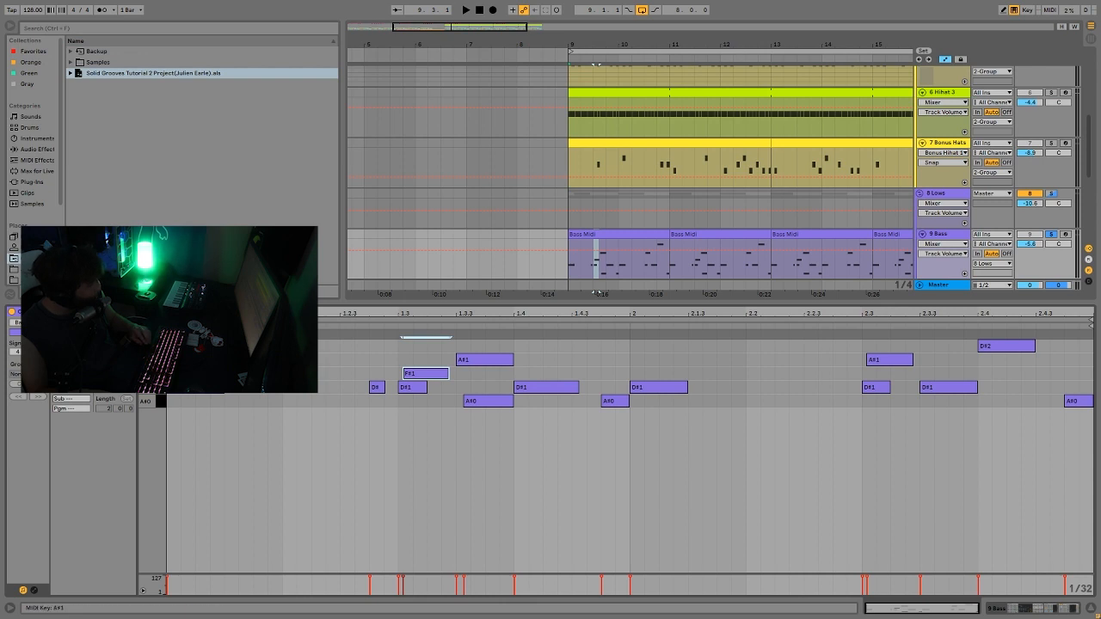
{"action": "left_click", "coordinate": [159, 359]}
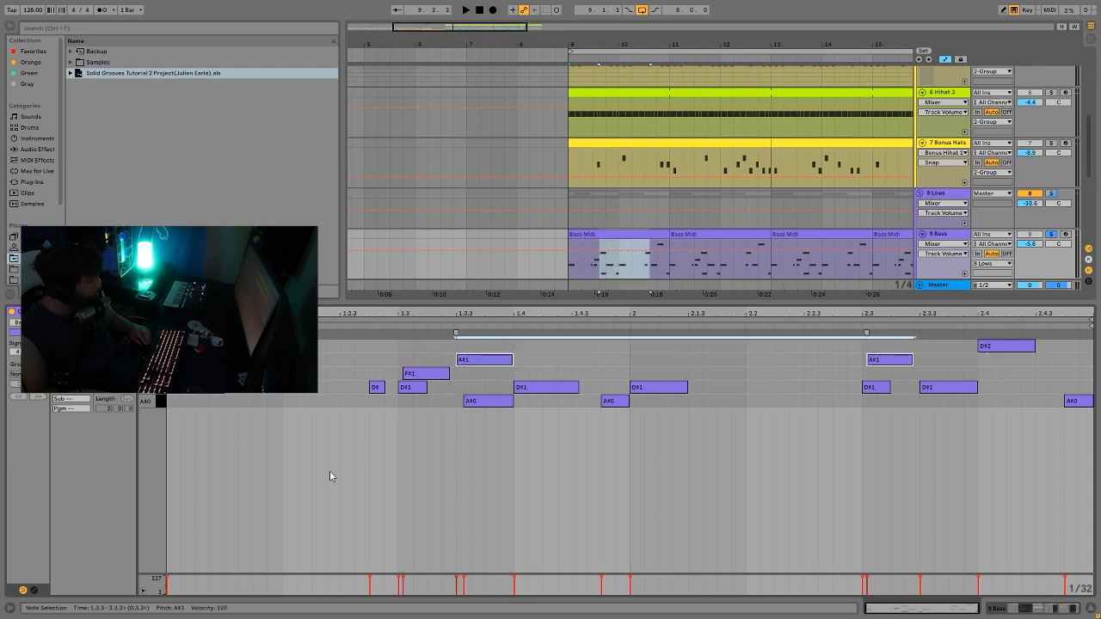
{"action": "left_click", "coordinate": [153, 403]}
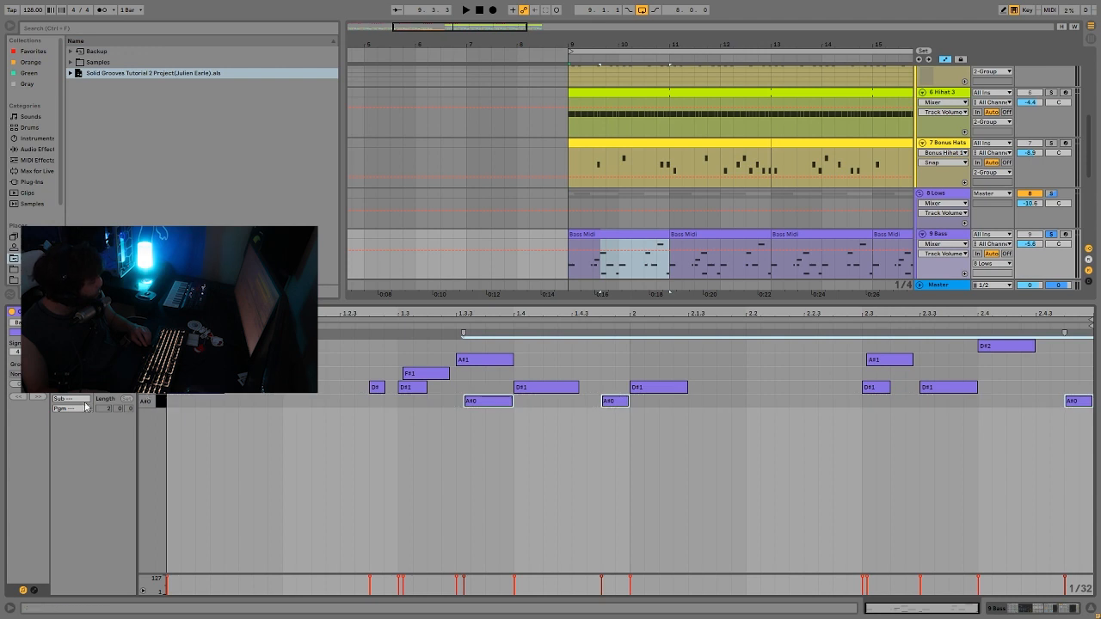
{"action": "left_click", "coordinate": [155, 346]}
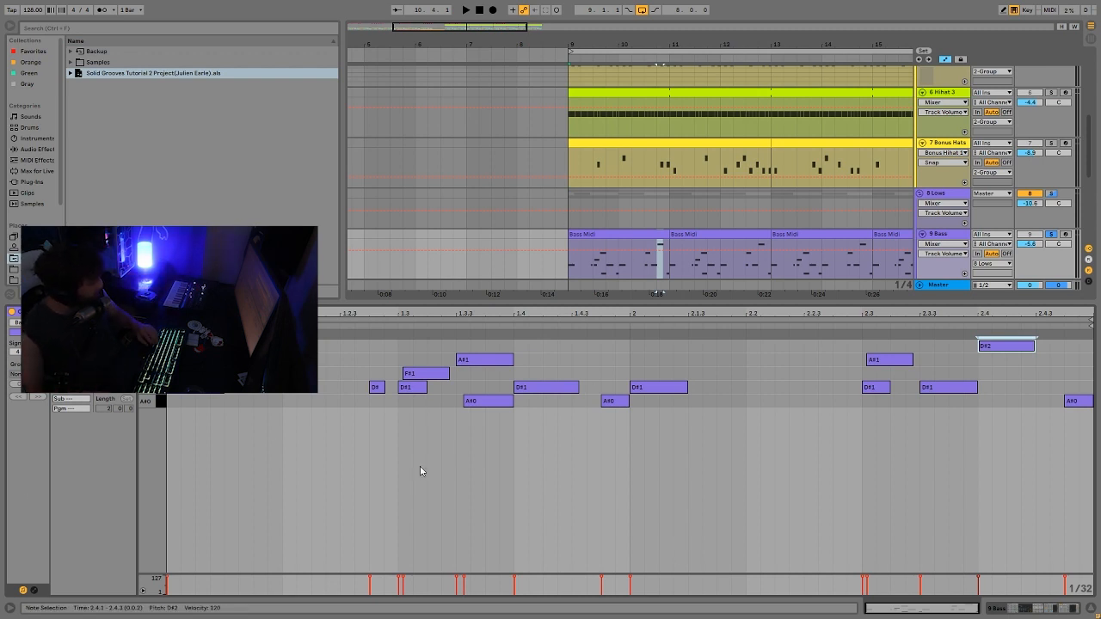
- Play the soloed Bass from bar 9, display its device chain, and show the settings of Operator's active oscillator
{"action": "key", "text": "space"}
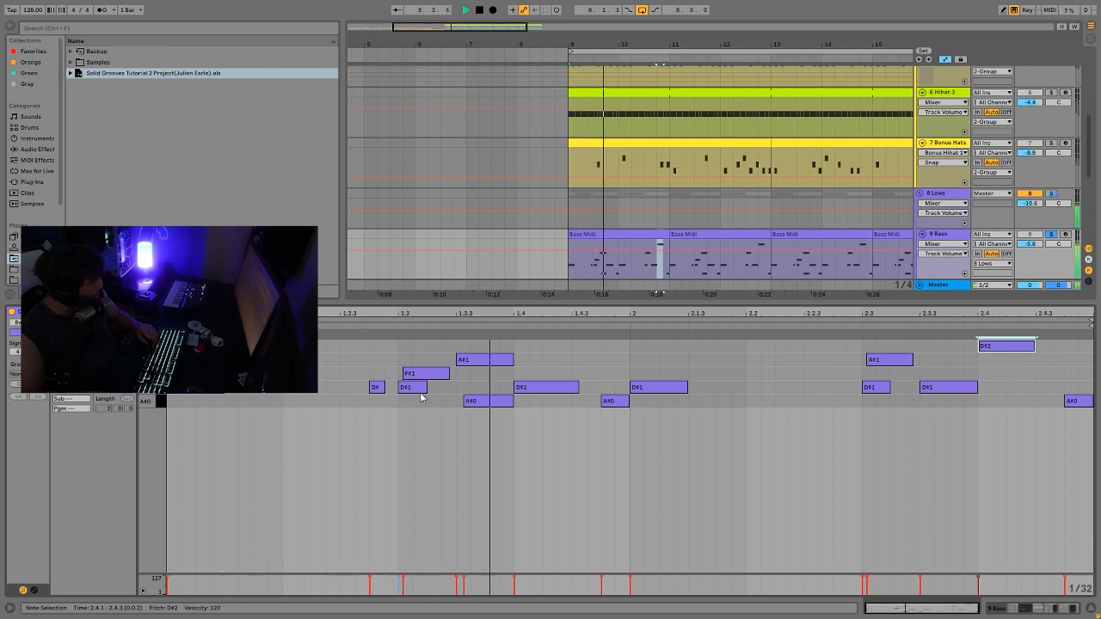
{"action": "key", "text": "space"}
{"action": "left_click", "coordinate": [941, 237]}
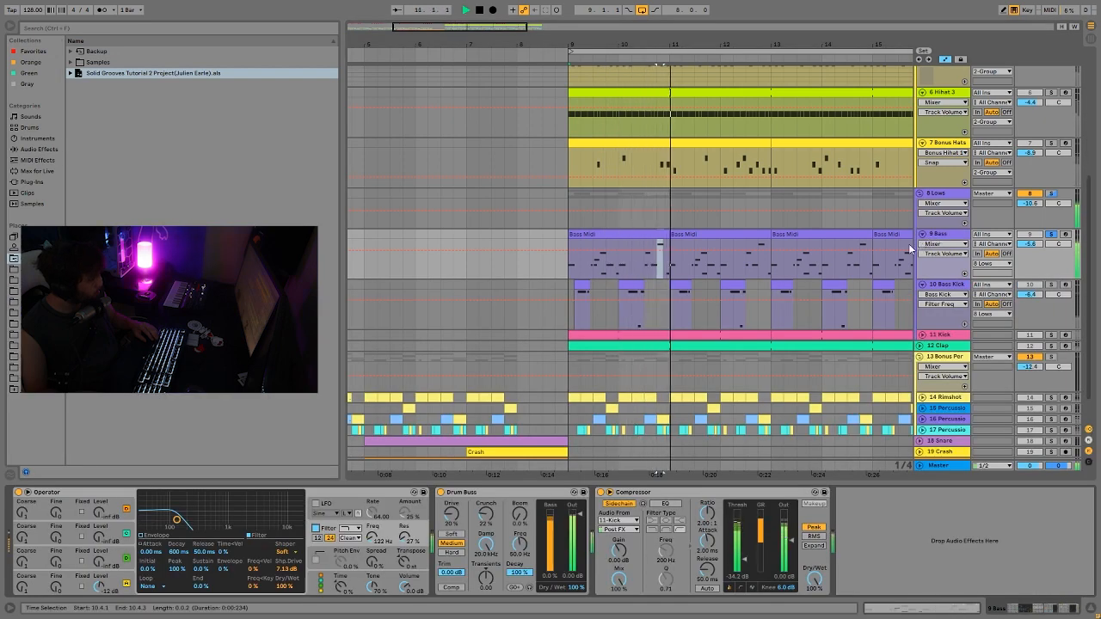
{"action": "key", "text": "space"}
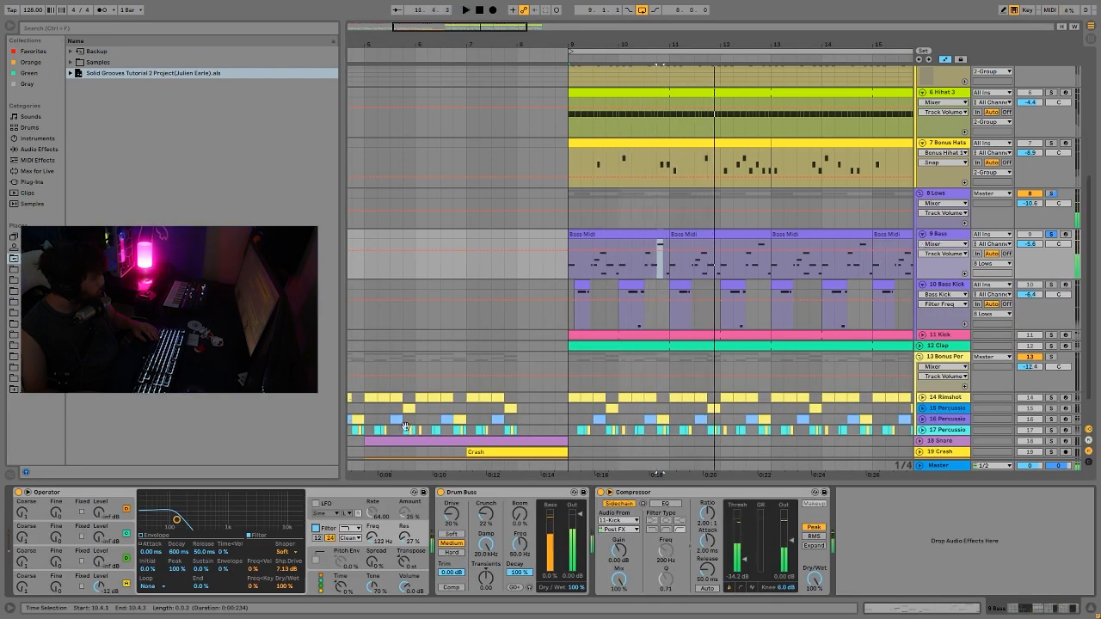
{"action": "left_click", "coordinate": [124, 578]}
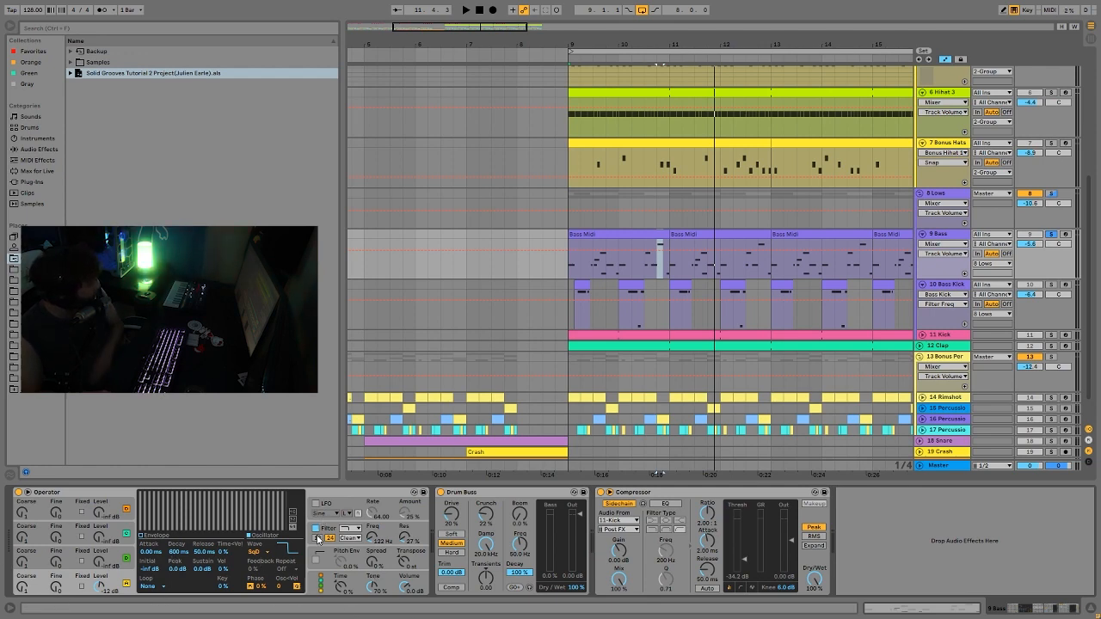
- Turn Operator's filter off during playback to hear the raw bass, and switch it back on
{"action": "left_click", "coordinate": [316, 528]}
{"action": "key", "text": "space"}
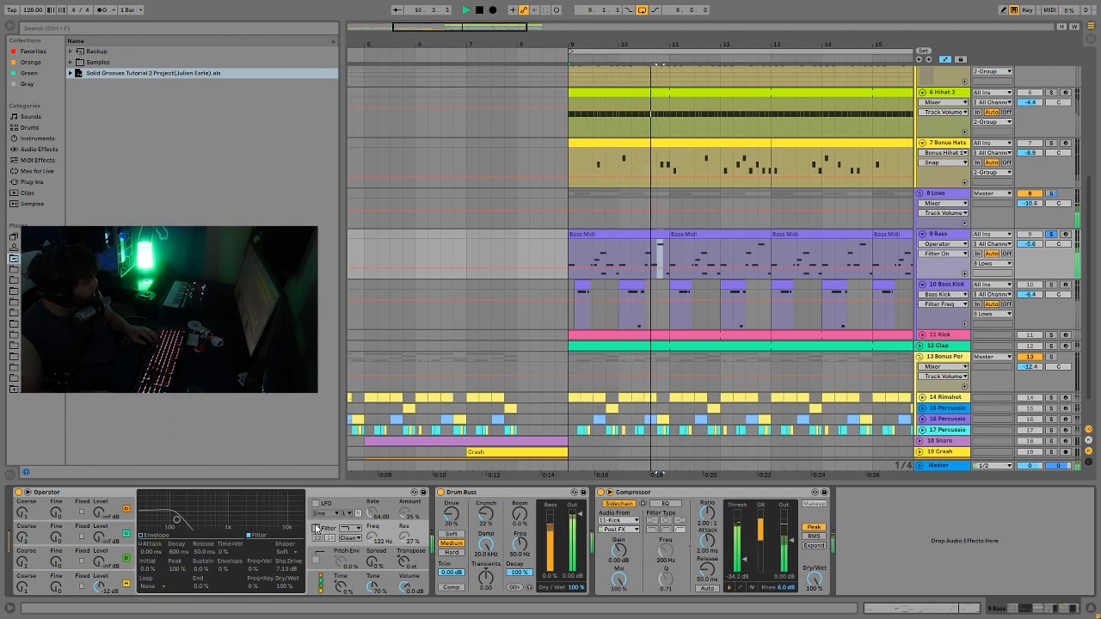
{"action": "key", "text": "space"}
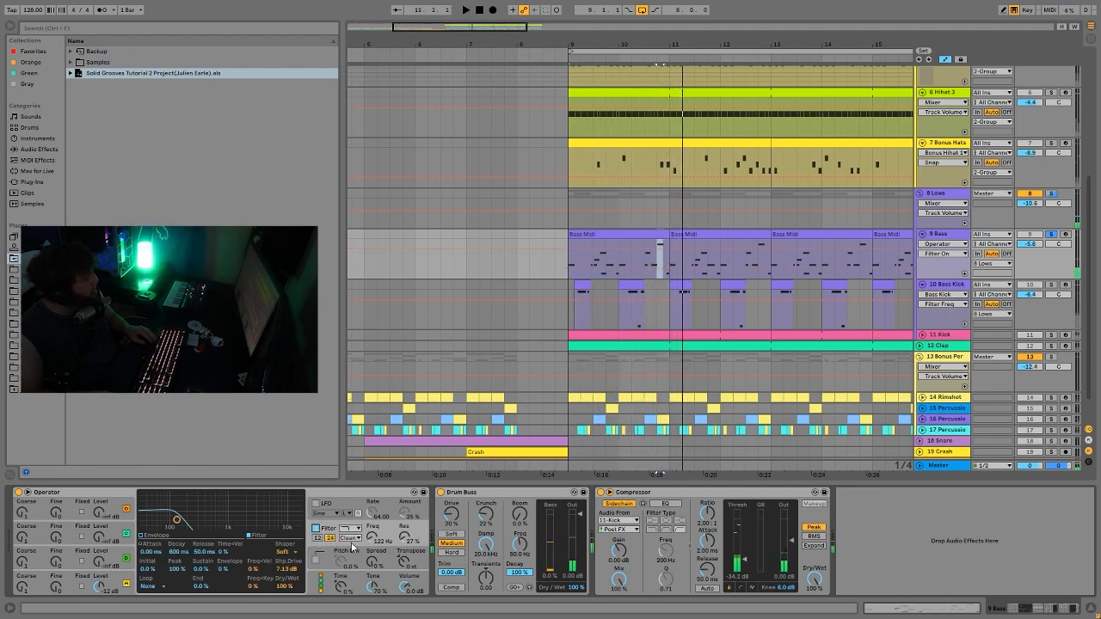
- Play the soloed Bass from bar 9 several times to examine its filtered Operator sound
{"action": "key", "text": "space"}
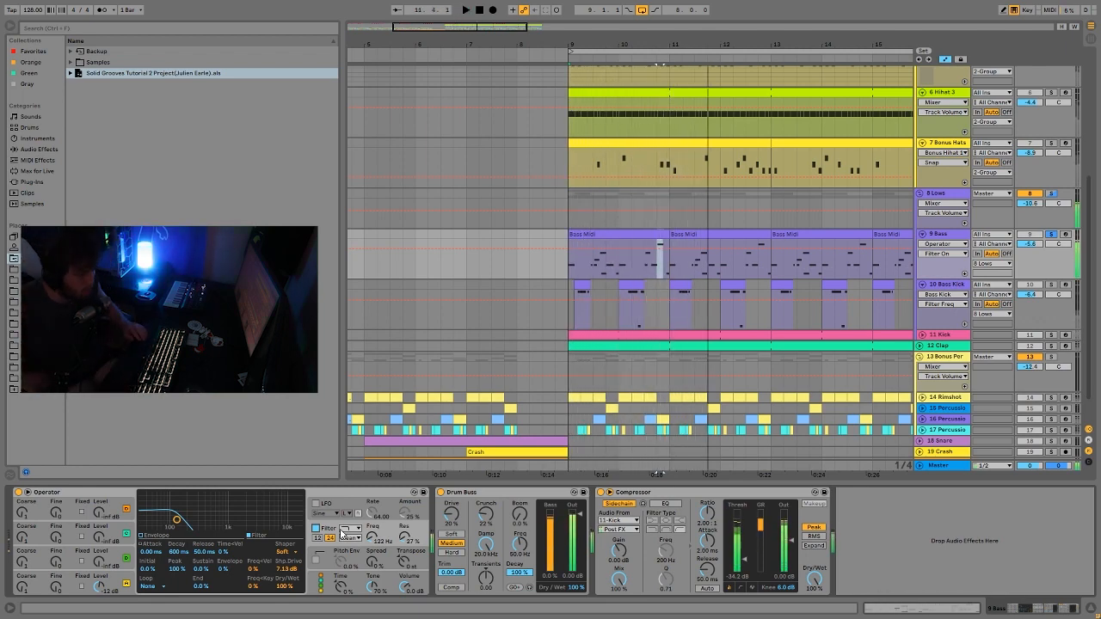
{"action": "key", "text": "space"}
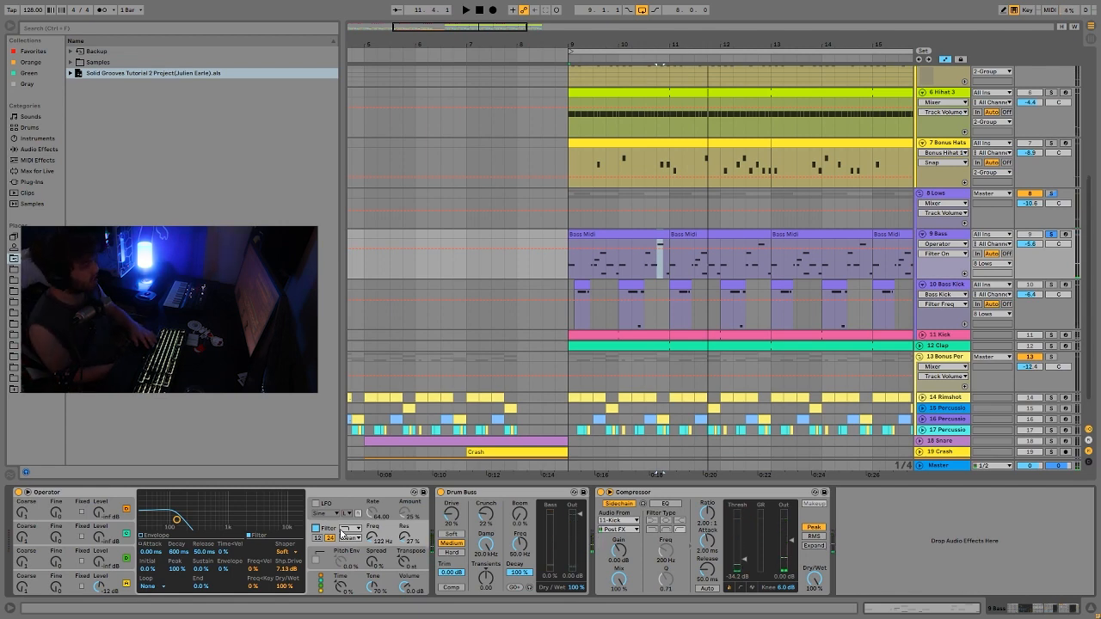
{"action": "key", "text": "space"}
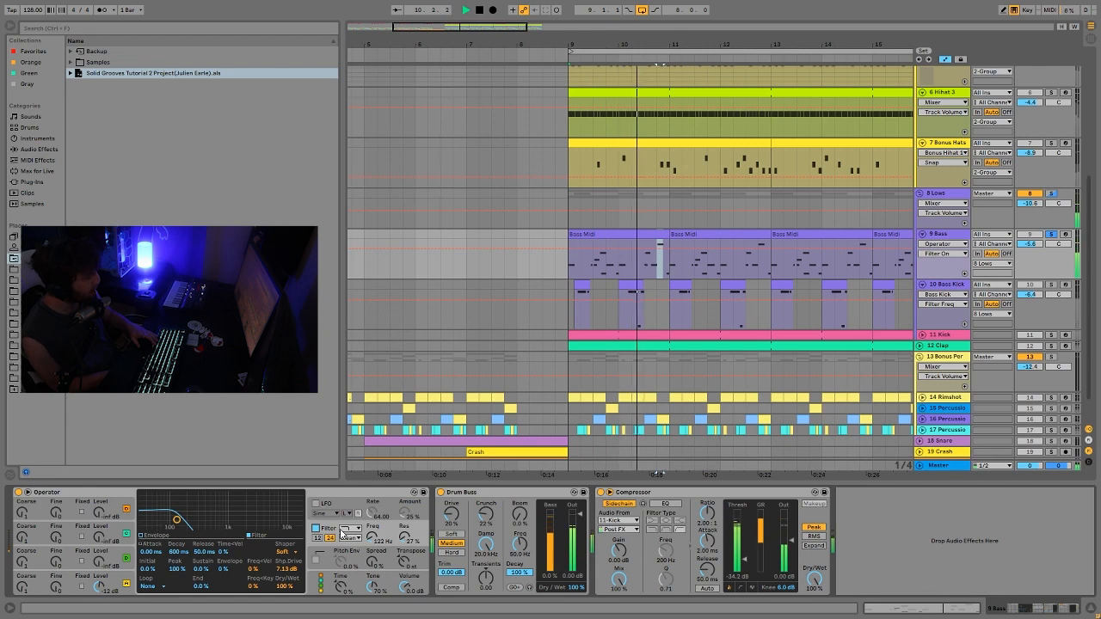
{"action": "key", "text": "space"}
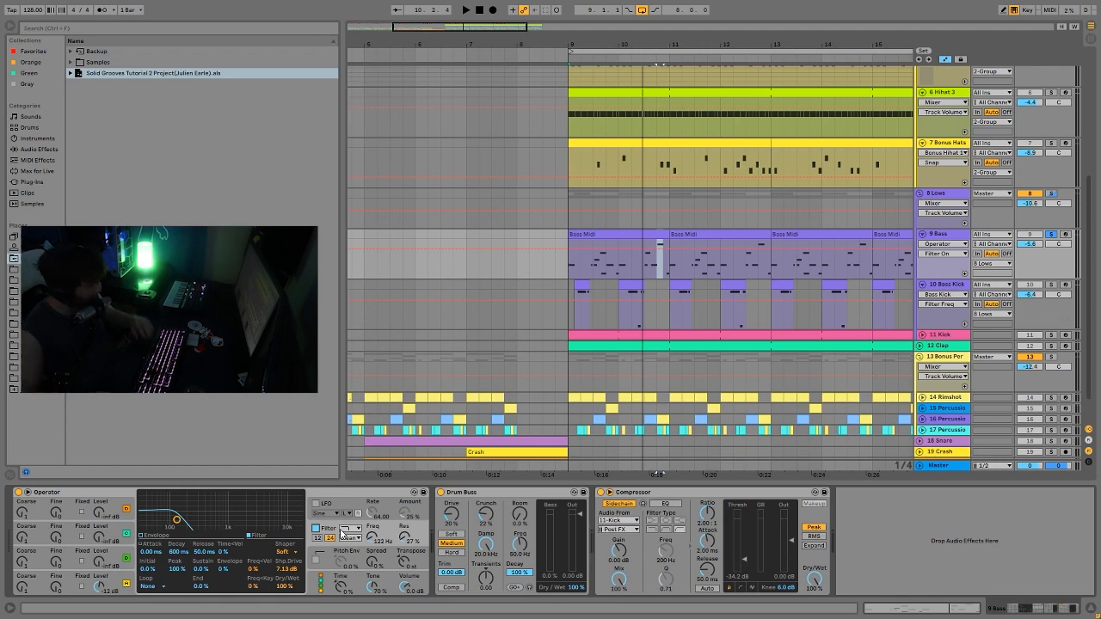
{"action": "key", "text": "space"}
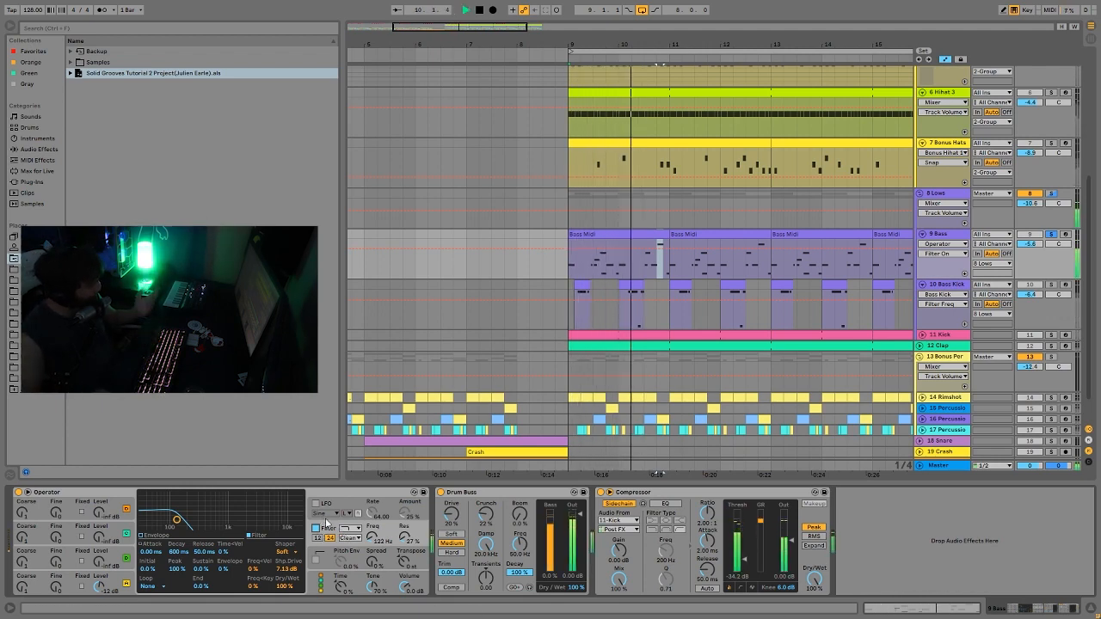
{"action": "key", "text": "space"}
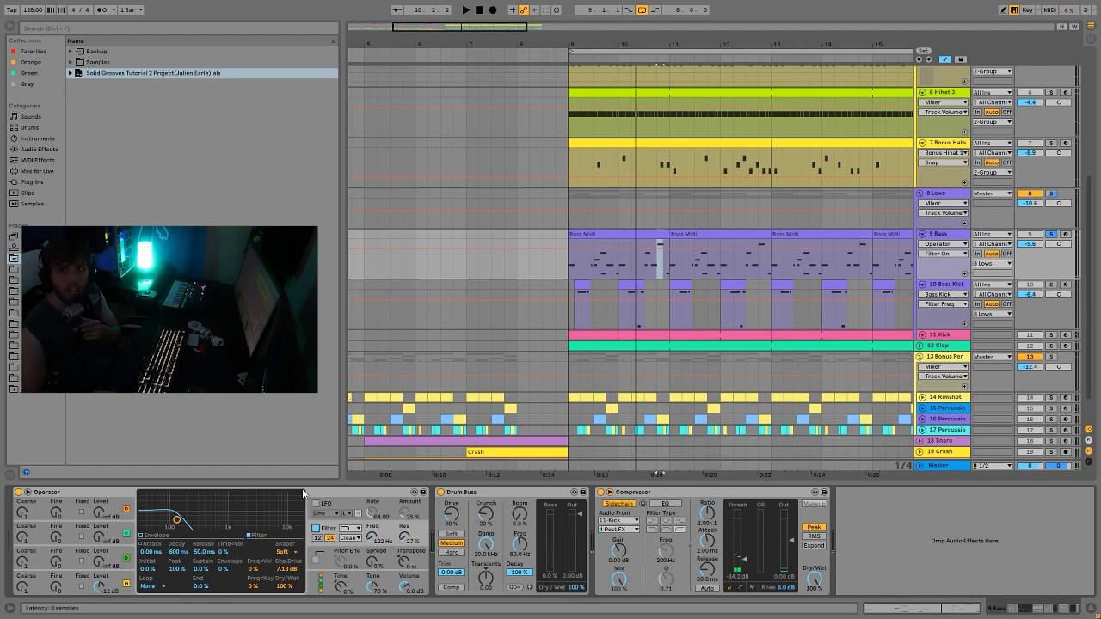
{"action": "key", "text": "space"}
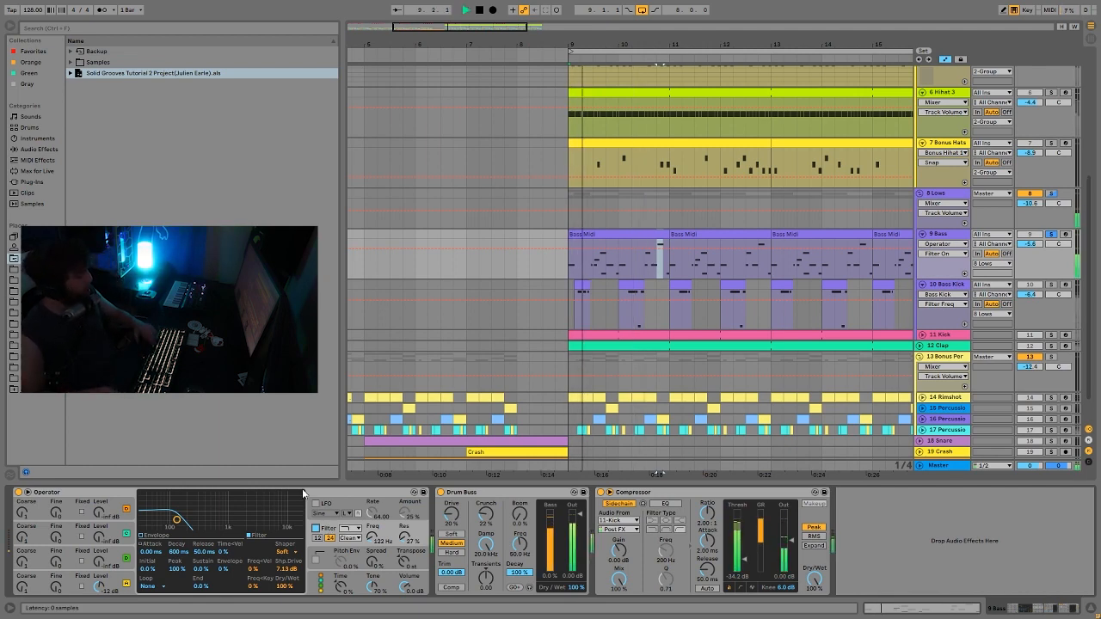
{"action": "key", "text": "space"}
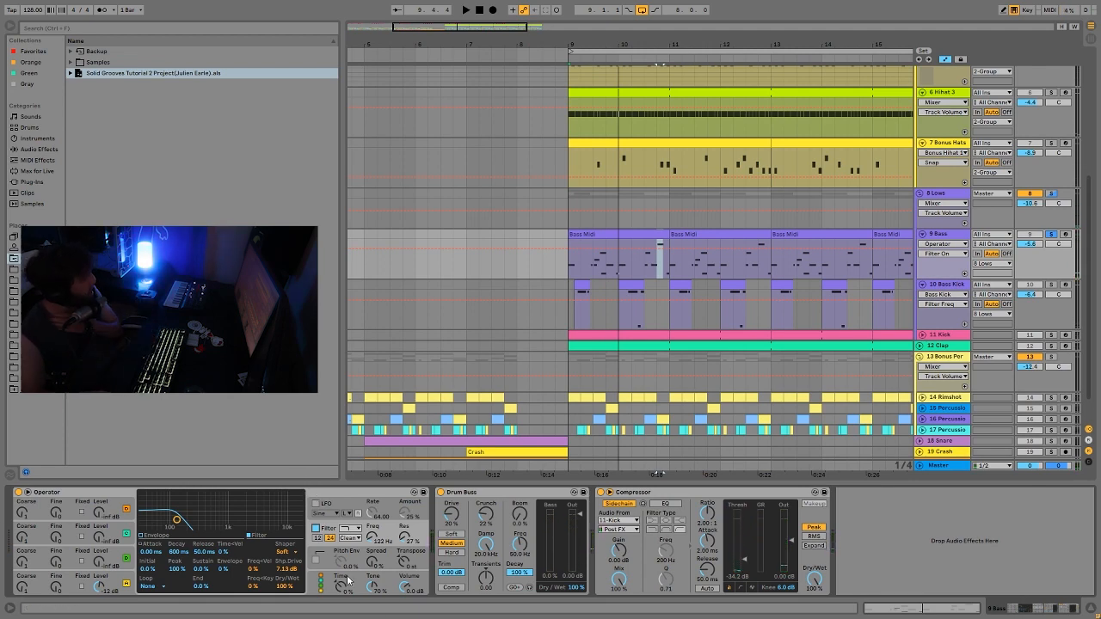
- Set Operator's filter shaper to Off, play the bass for comparison, and restore the Soft shaper
{"action": "left_click", "coordinate": [293, 551]}
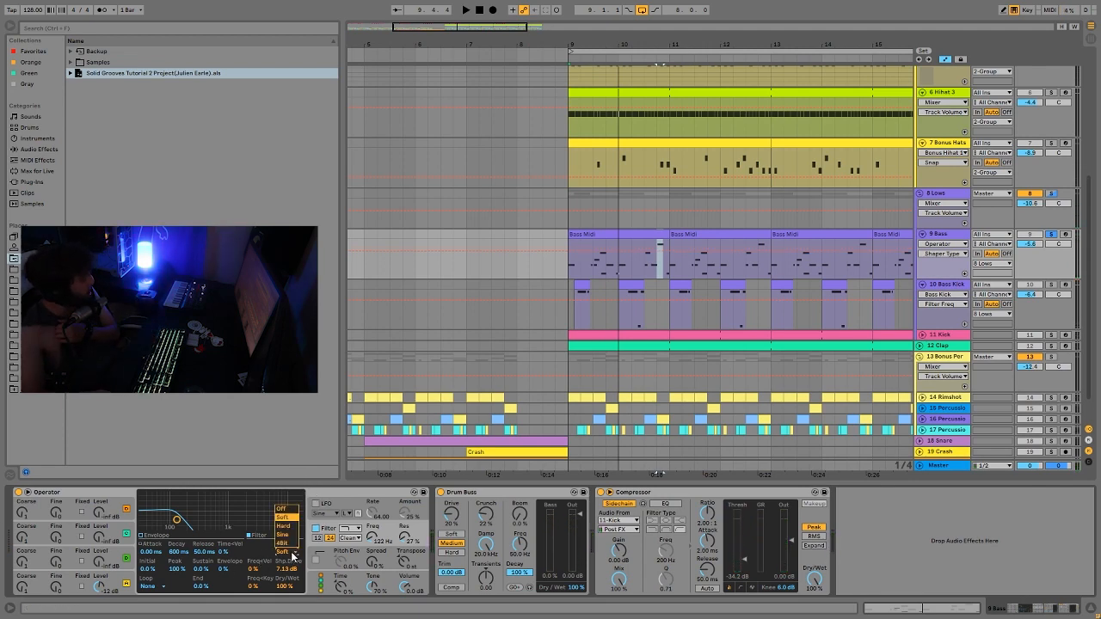
{"action": "left_click", "coordinate": [291, 509]}
{"action": "key", "text": "space"}
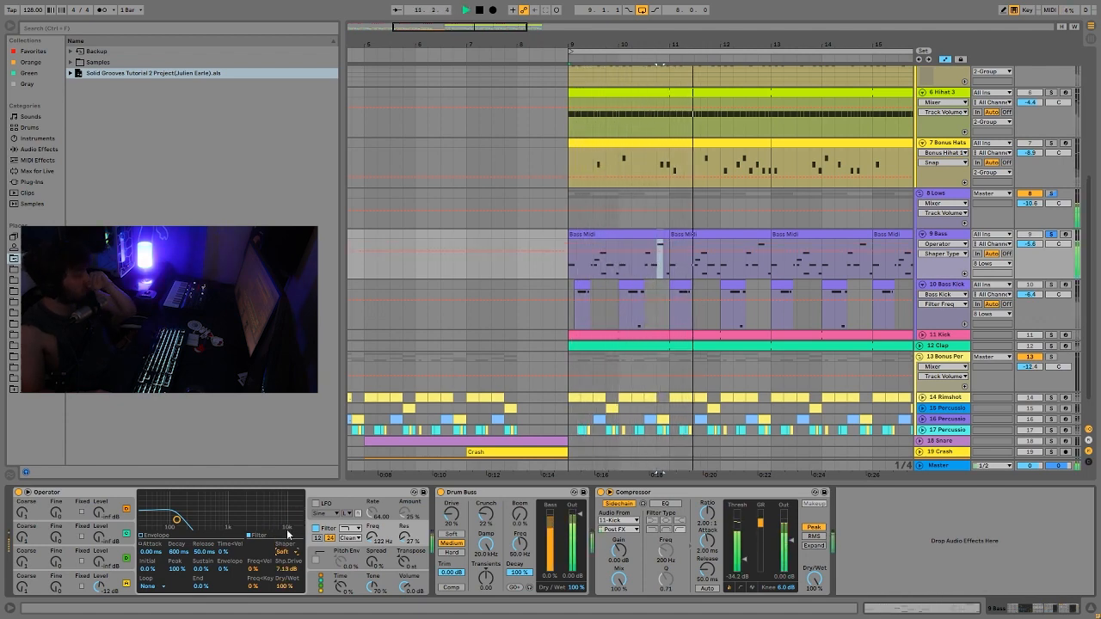
{"action": "key", "text": "space"}
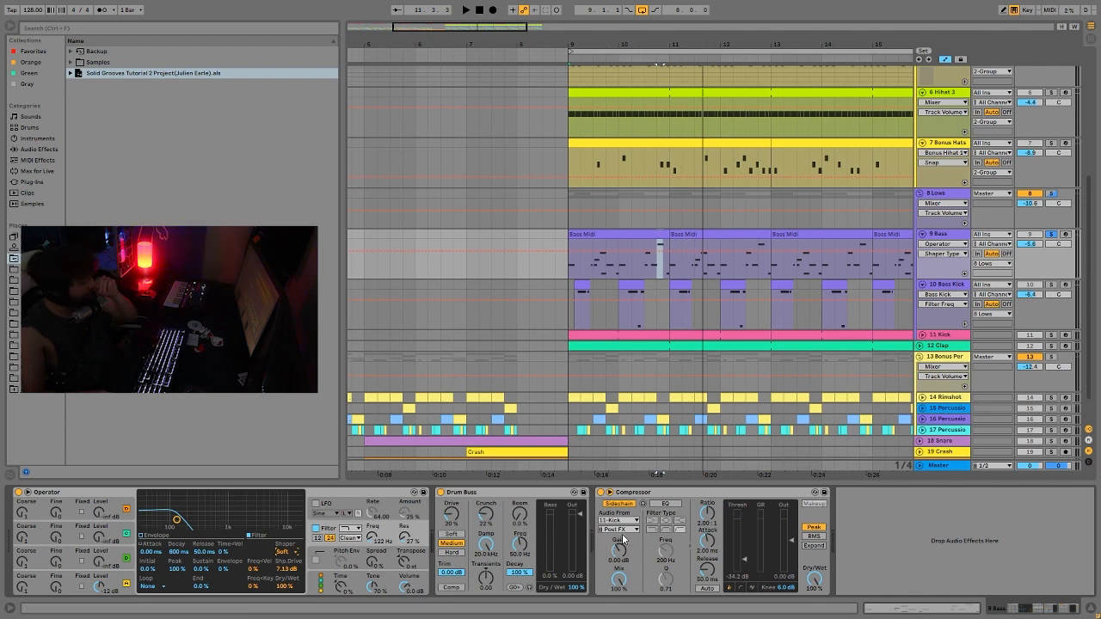
- Play the soloed Bass, switch the solo to the Bass Kick track, and display its sampler's filter and envelope controls
{"action": "key", "text": "space"}
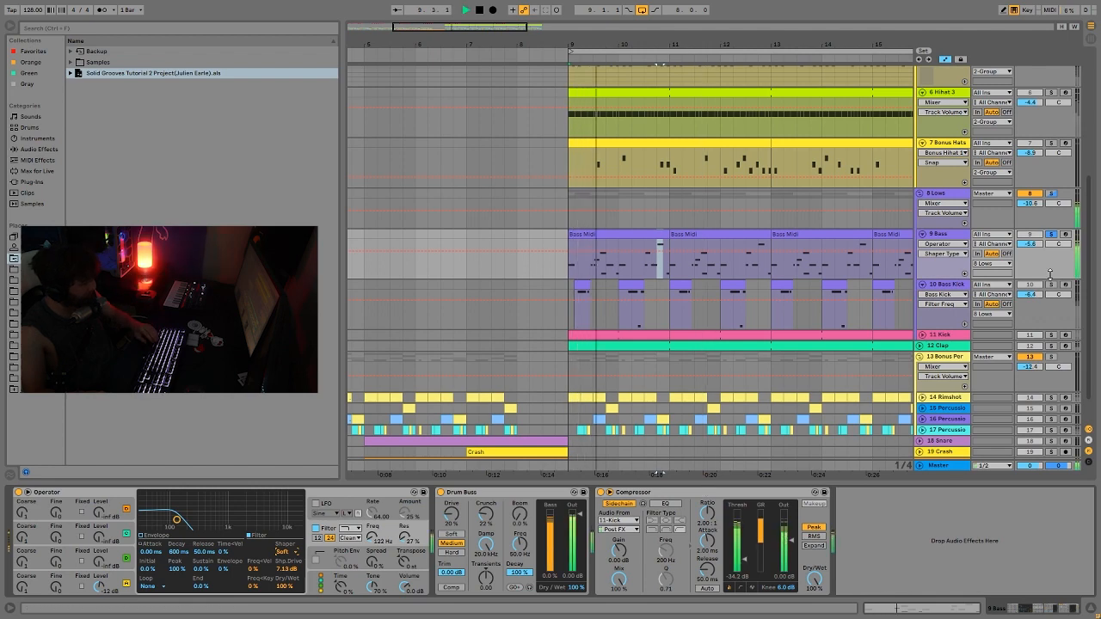
{"action": "left_click", "coordinate": [1050, 283]}
{"action": "key", "text": "space"}
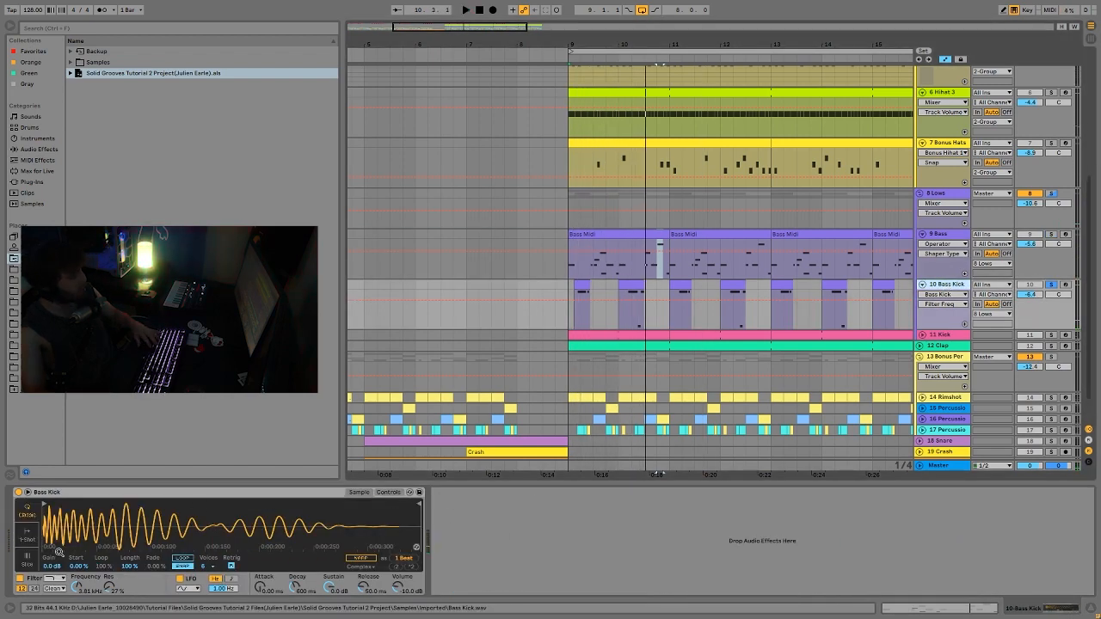
{"action": "left_click", "coordinate": [388, 492]}
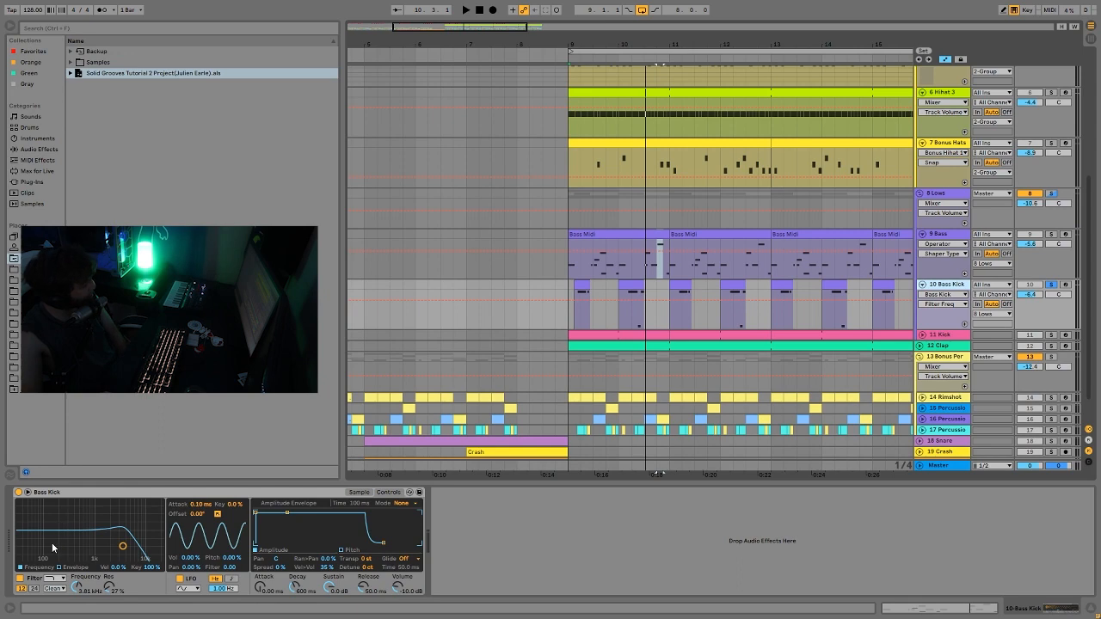
- Play the soloed Bass Kick, switch the solo to the Kick track, display its sampler and Drum Buss, and play it
{"action": "key", "text": "space"}
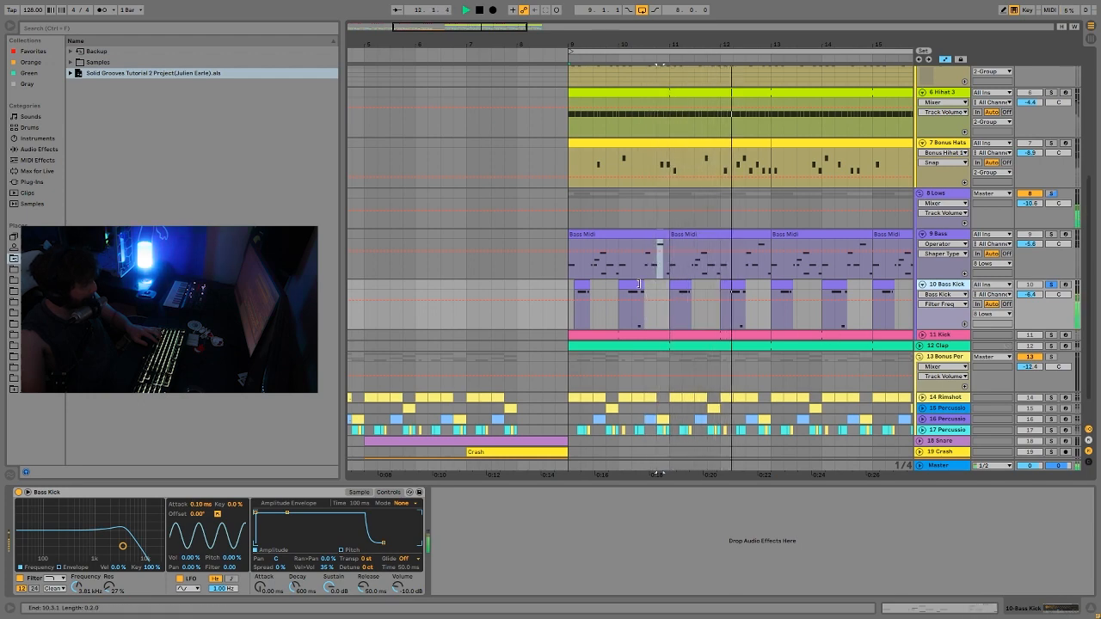
{"action": "key", "text": "space"}
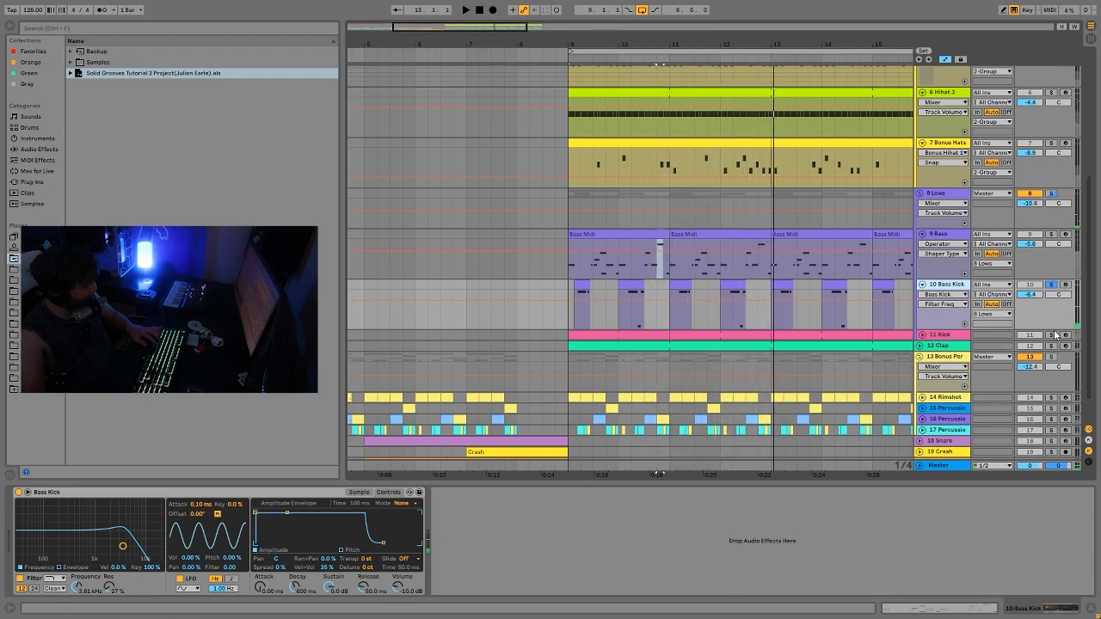
{"action": "left_click", "coordinate": [1051, 337]}
{"action": "left_click", "coordinate": [944, 336]}
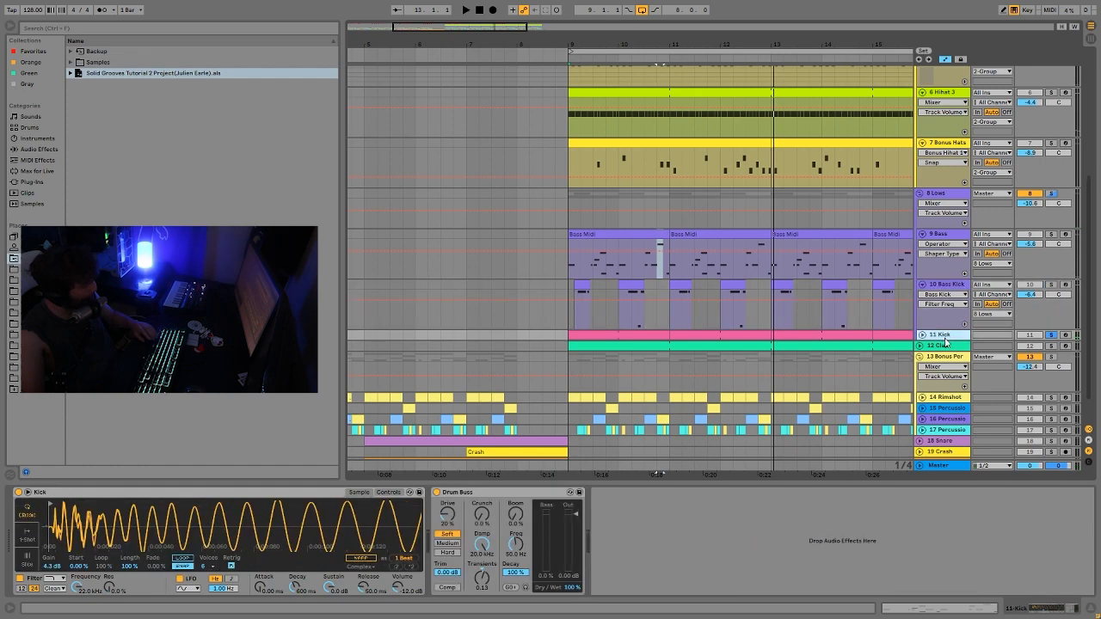
{"action": "key", "text": "space"}
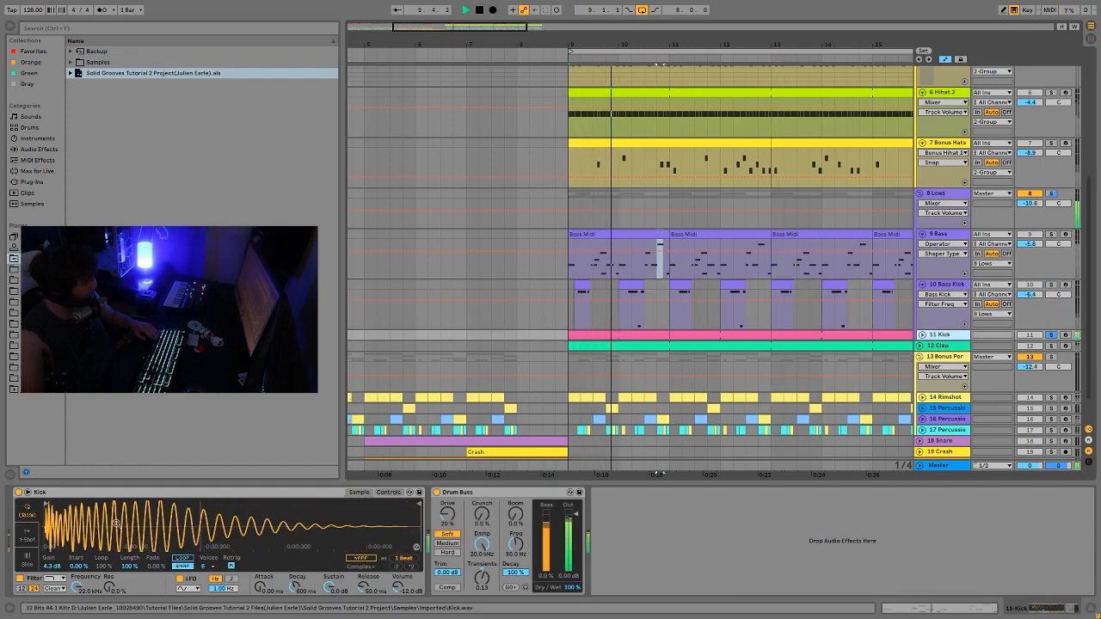
{"action": "key", "text": "space"}
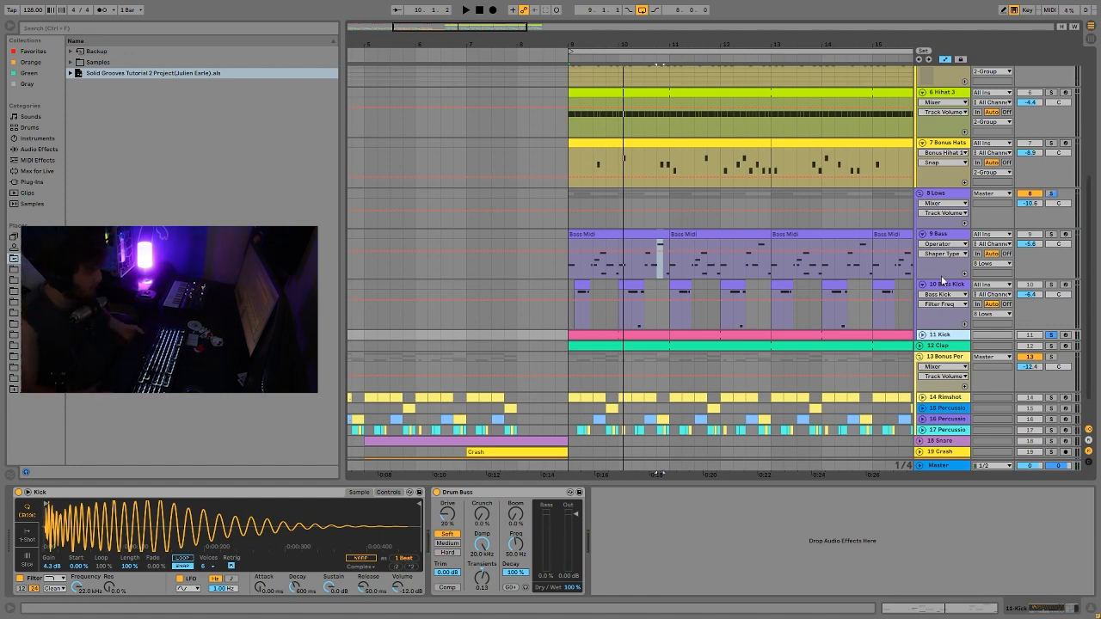
- Add the Bass Kick to the soloed Kick and play both to hear how they combine
{"action": "left_click", "coordinate": [637, 362]}
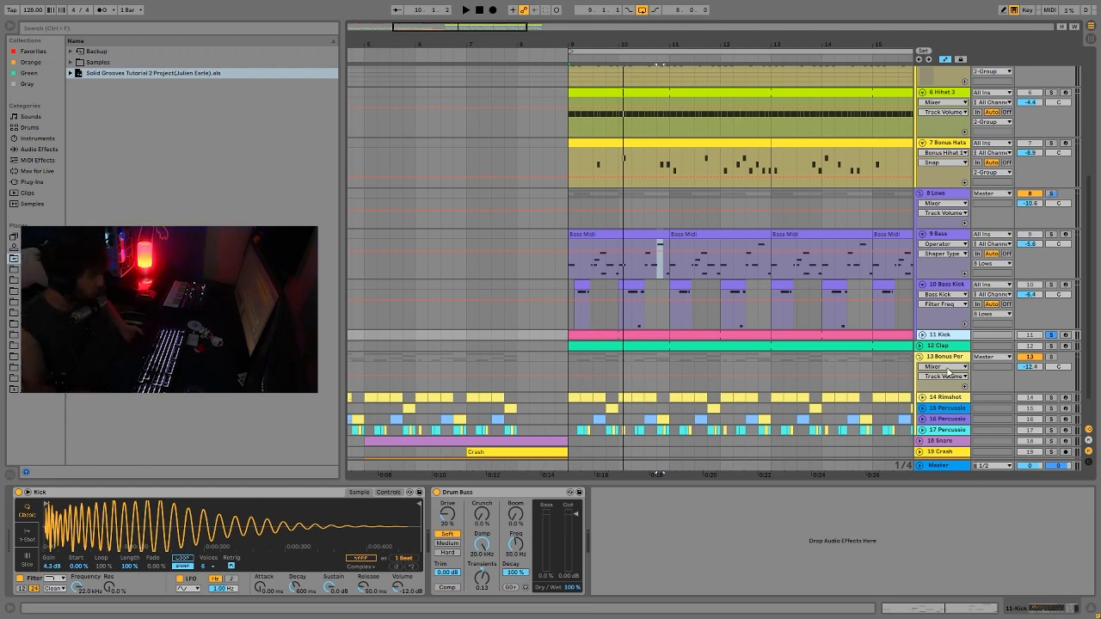
{"action": "key", "text": "space"}
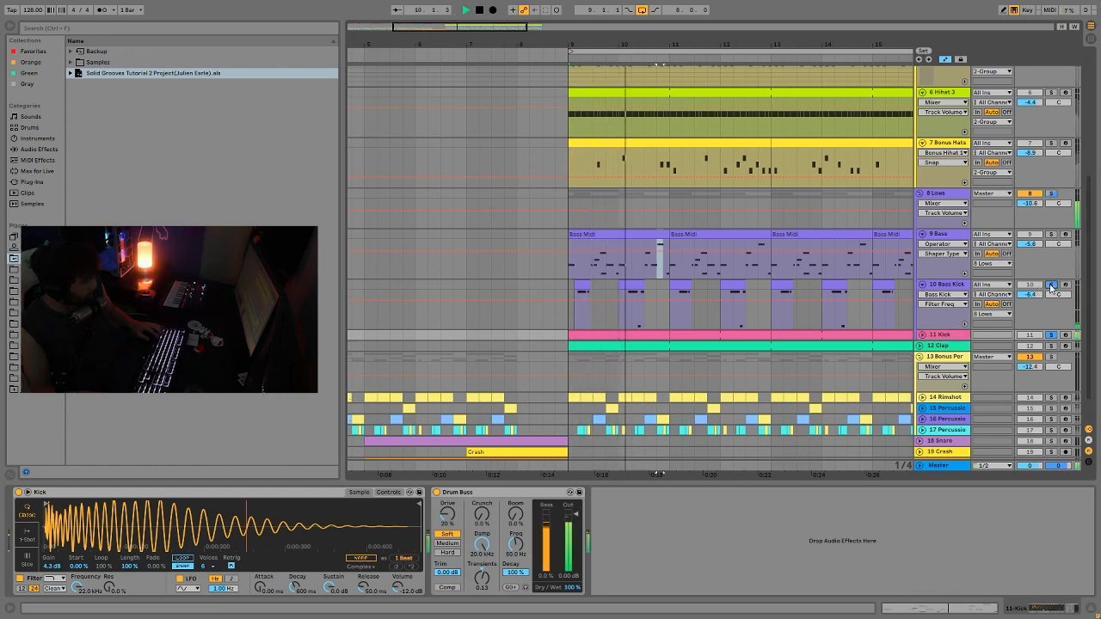
{"action": "key", "text": "space"}
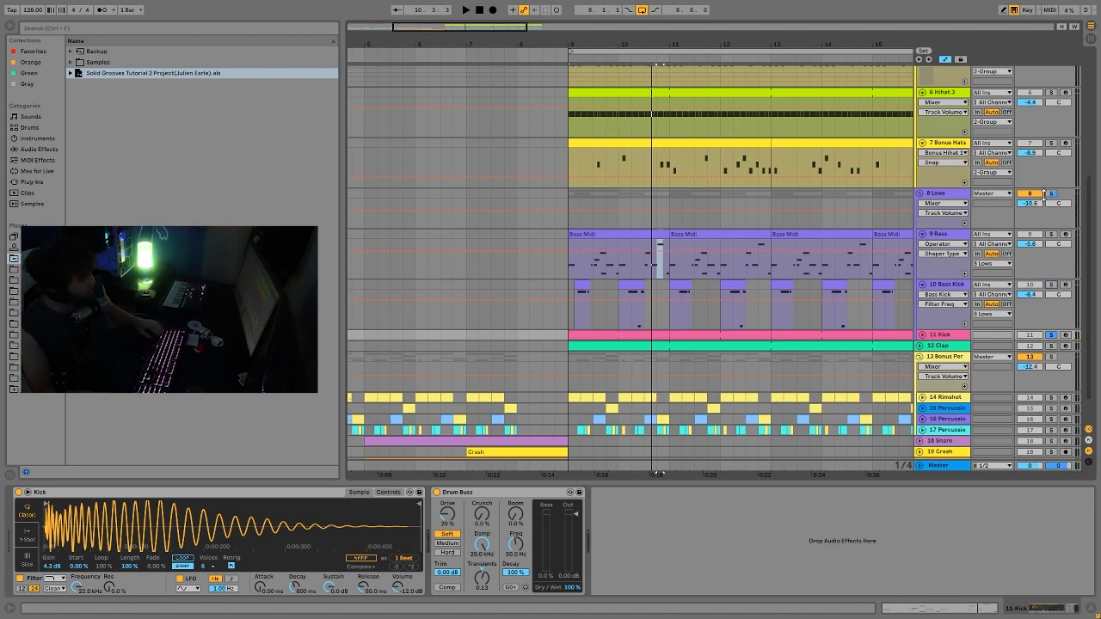
- Solo the whole Lows group and bypass its Saturator during playback for comparison, switching it back on
{"action": "left_click", "coordinate": [942, 196]}
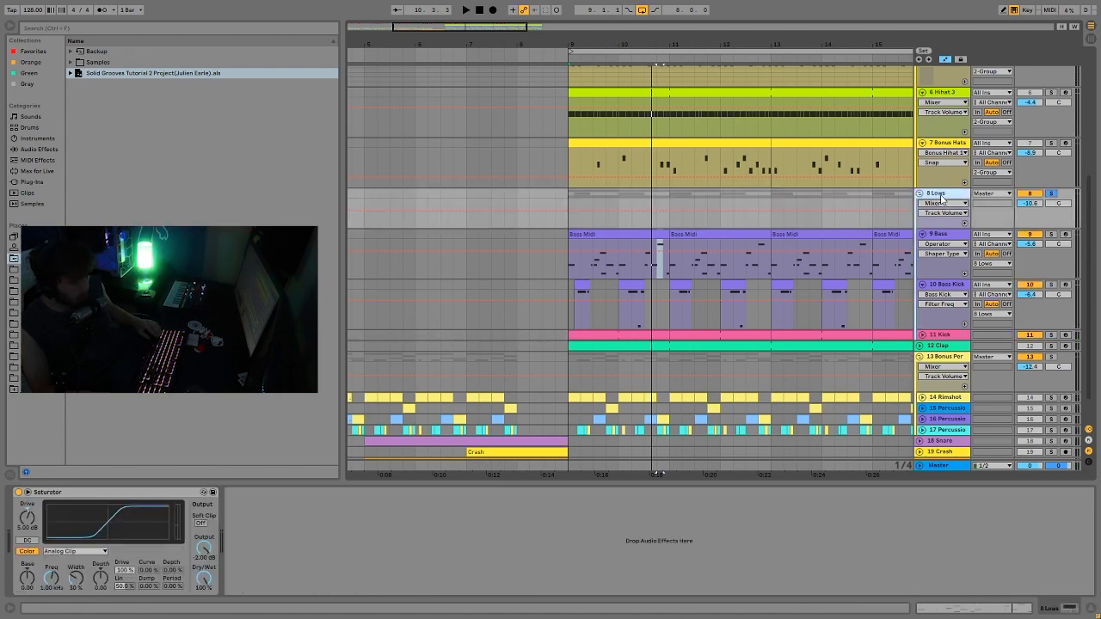
{"action": "left_click", "coordinate": [17, 493]}
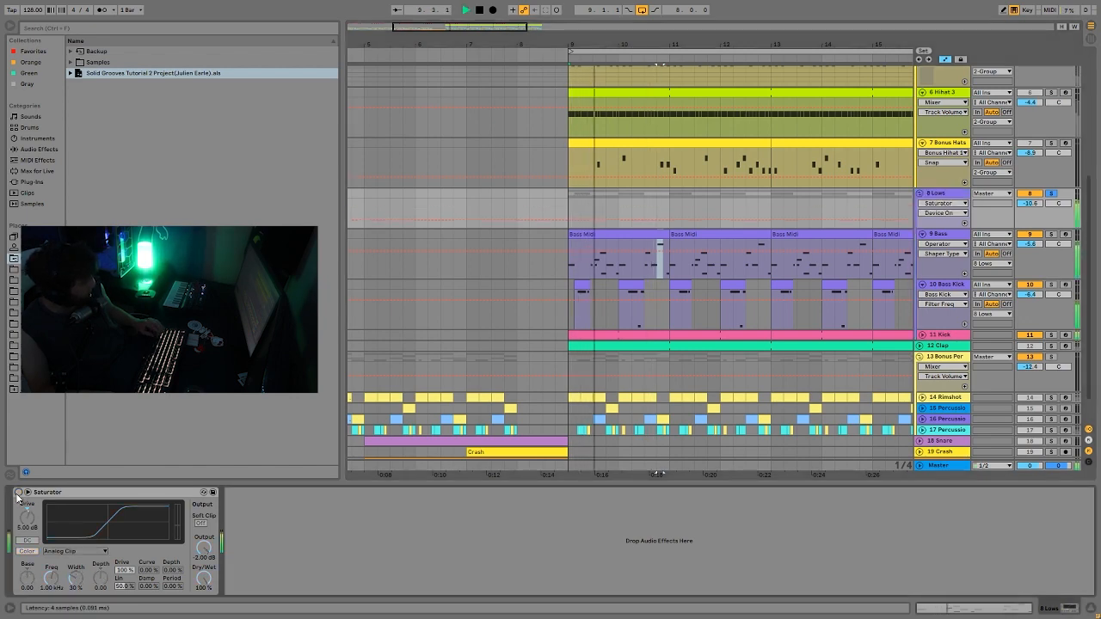
{"action": "left_click", "coordinate": [18, 492]}
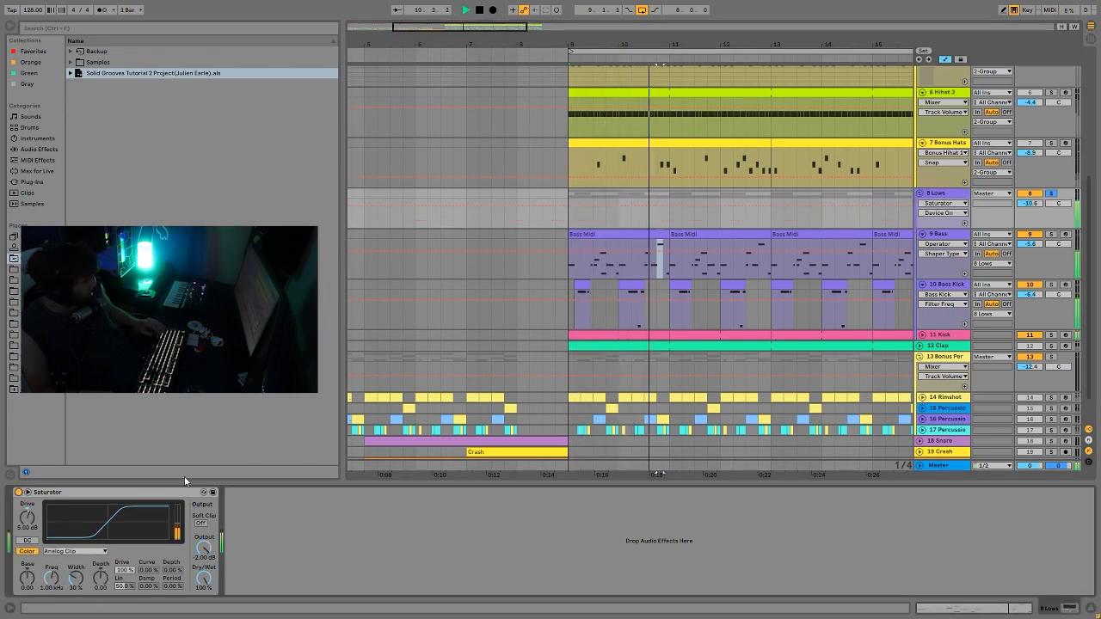
- Display the Clap's sampler and Drum Buss, and take the Lows group out of solo to hear the full mix
{"action": "left_click", "coordinate": [941, 346]}
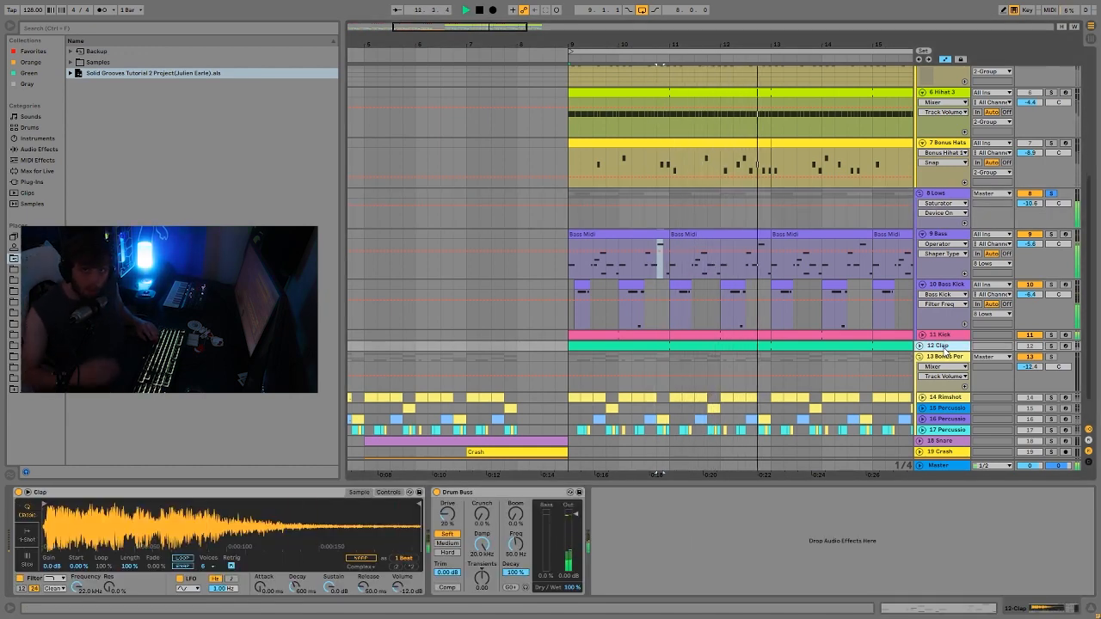
{"action": "left_click", "coordinate": [1052, 194]}
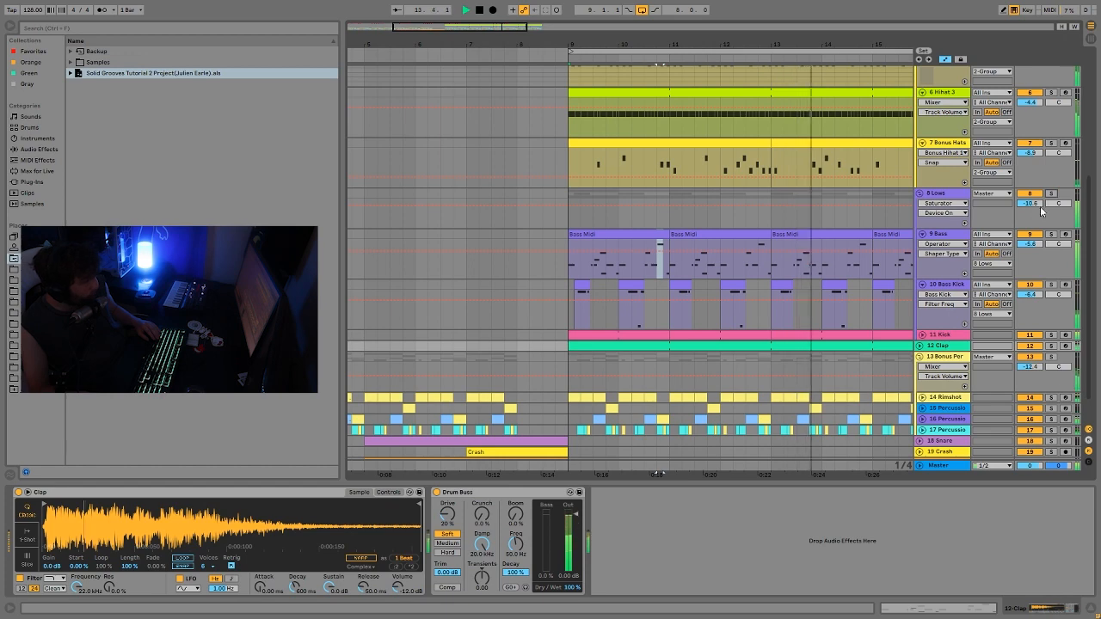
{"action": "left_click", "coordinate": [942, 345]}
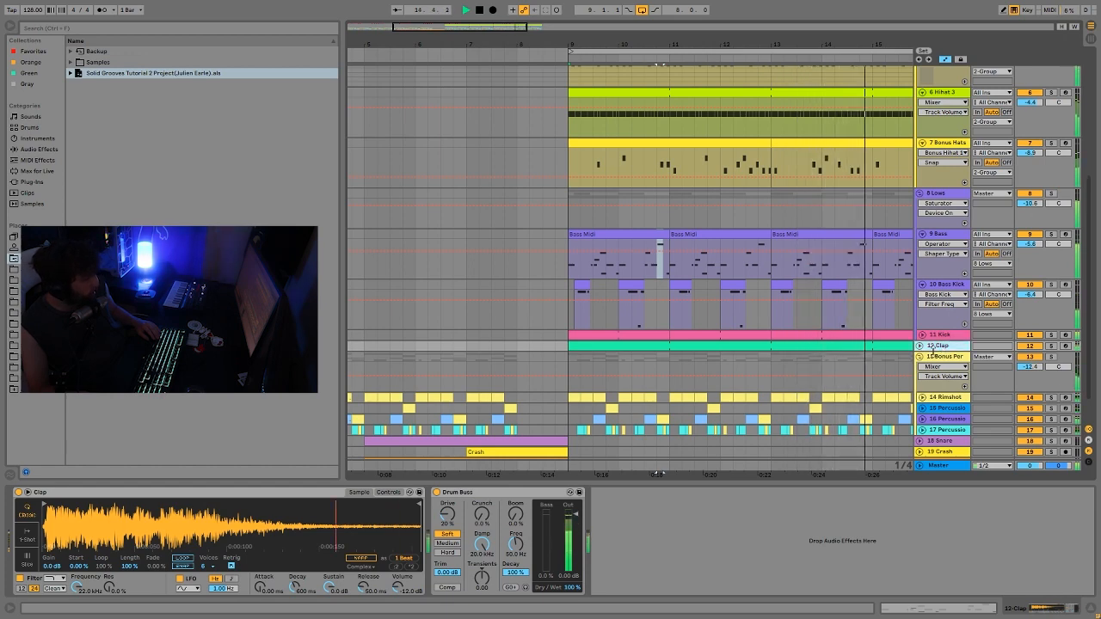
{"action": "key", "text": "space"}
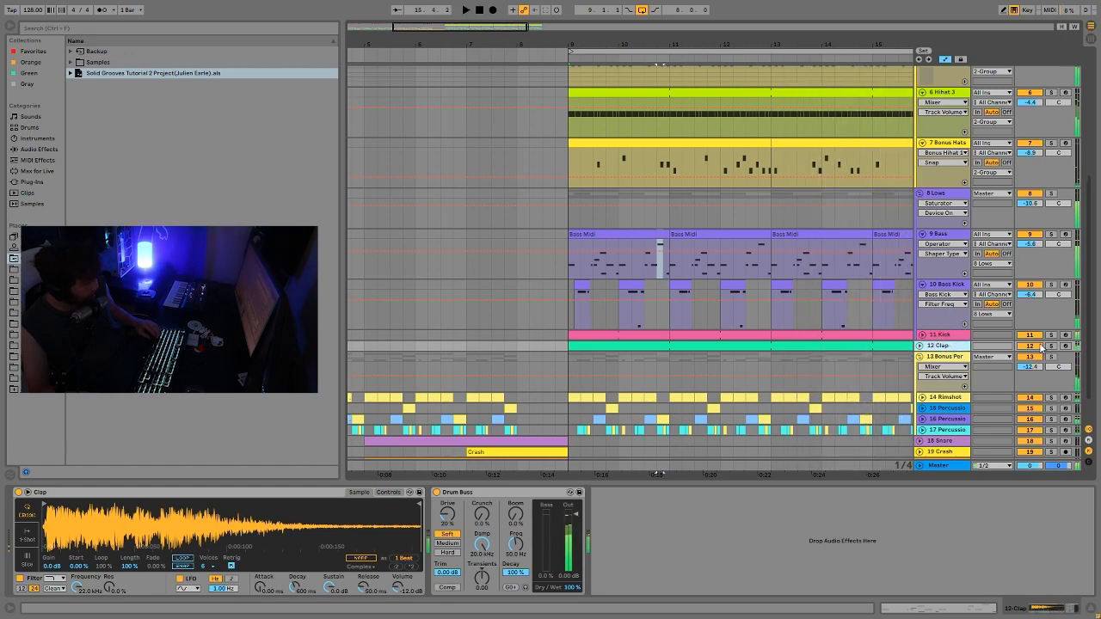
- Solo the Clap, unfold its track to show the notes, and play it from bar 9
{"action": "key", "text": "space"}
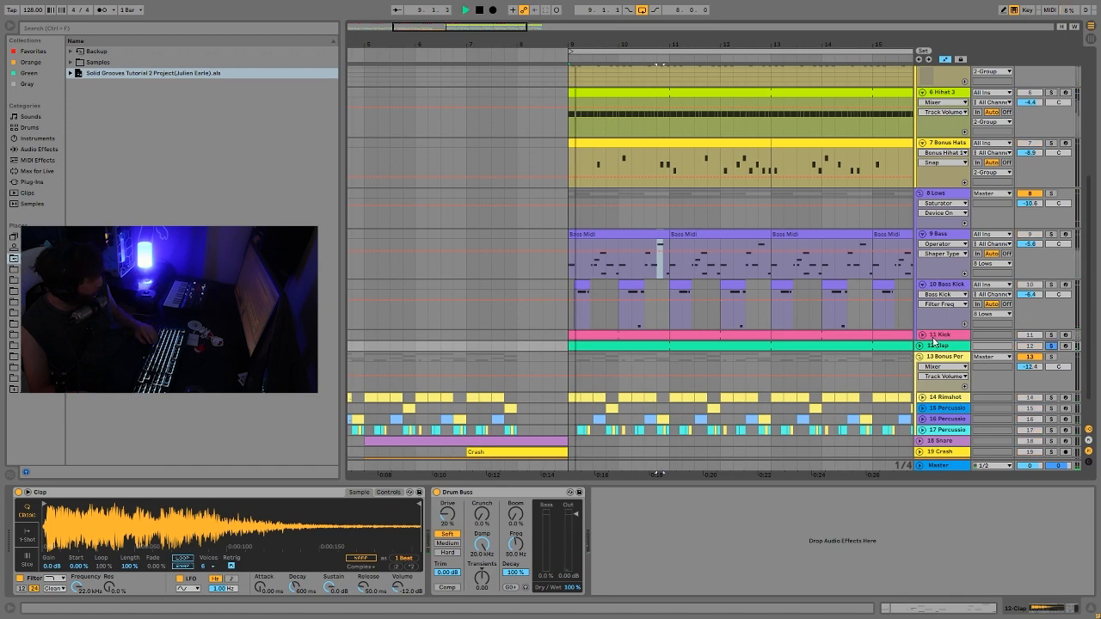
{"action": "left_click", "coordinate": [921, 345]}
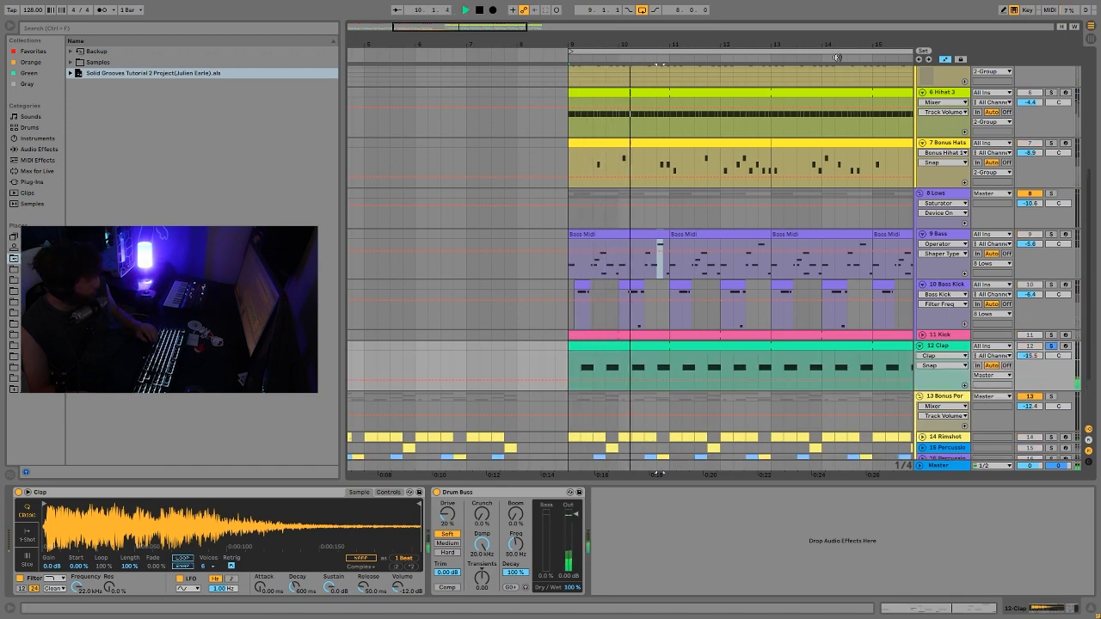
{"action": "left_click_drag", "start_coordinate": [837, 44], "coordinate": [729, 36]}
{"action": "key", "text": "space"}
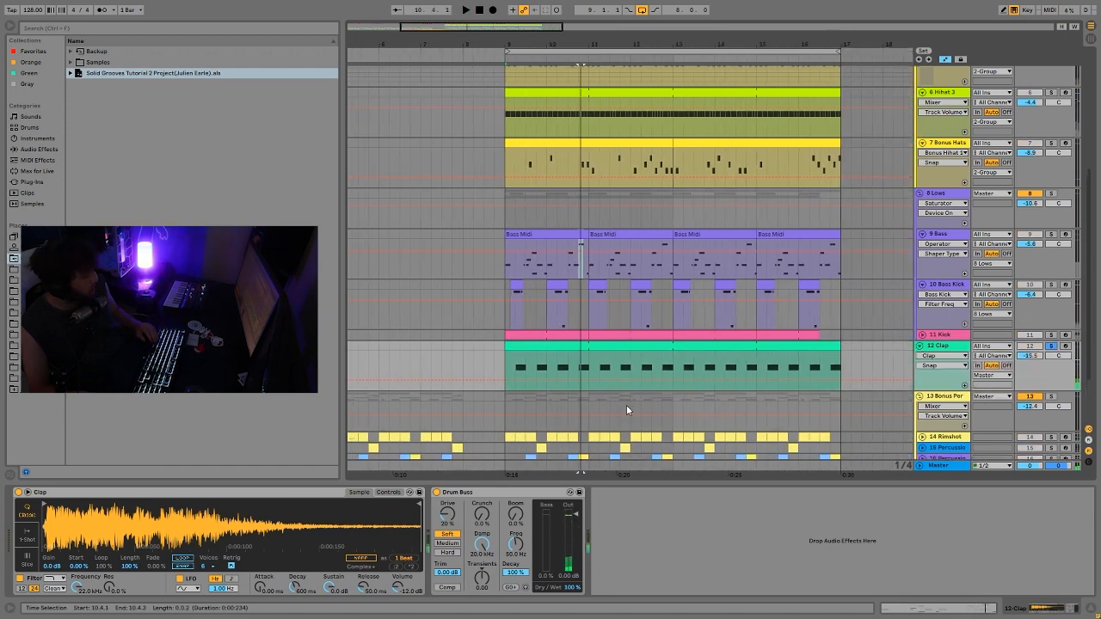
{"action": "key", "text": "space"}
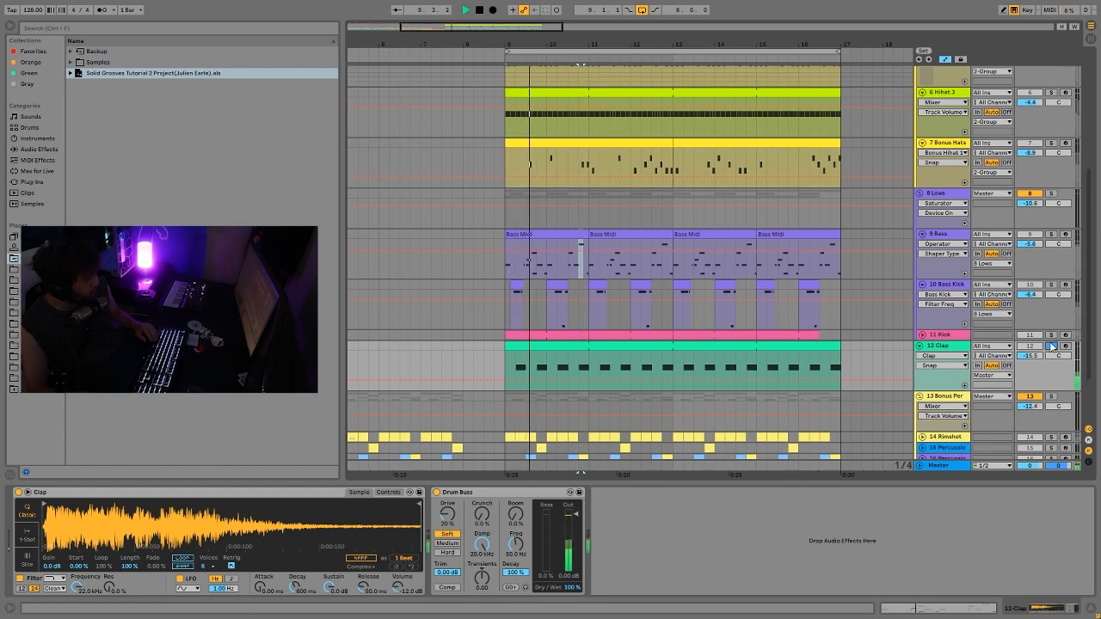
- Take the Clap out of solo and play it within the full mix
{"action": "left_click", "coordinate": [950, 351]}
{"action": "key", "text": "space"}
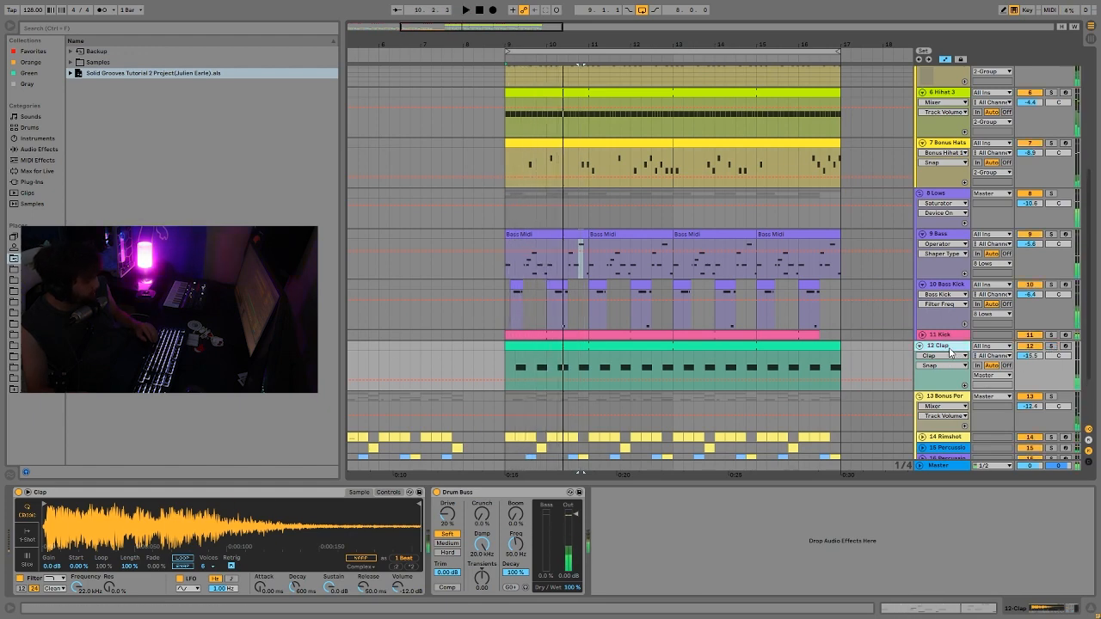
{"action": "key", "text": "space"}
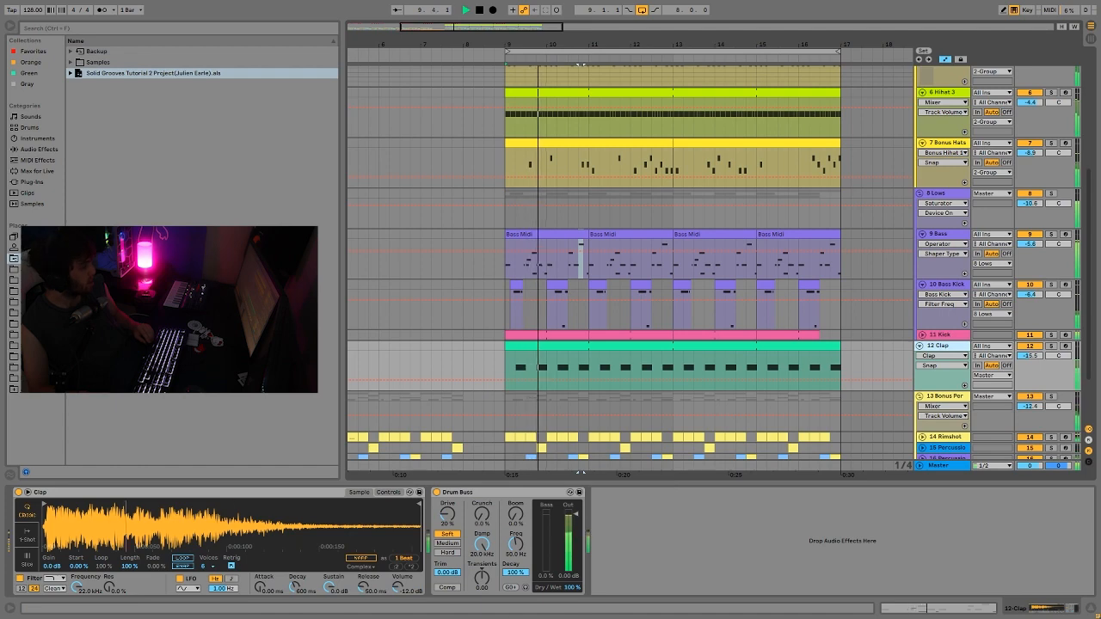
{"action": "key", "text": "space"}
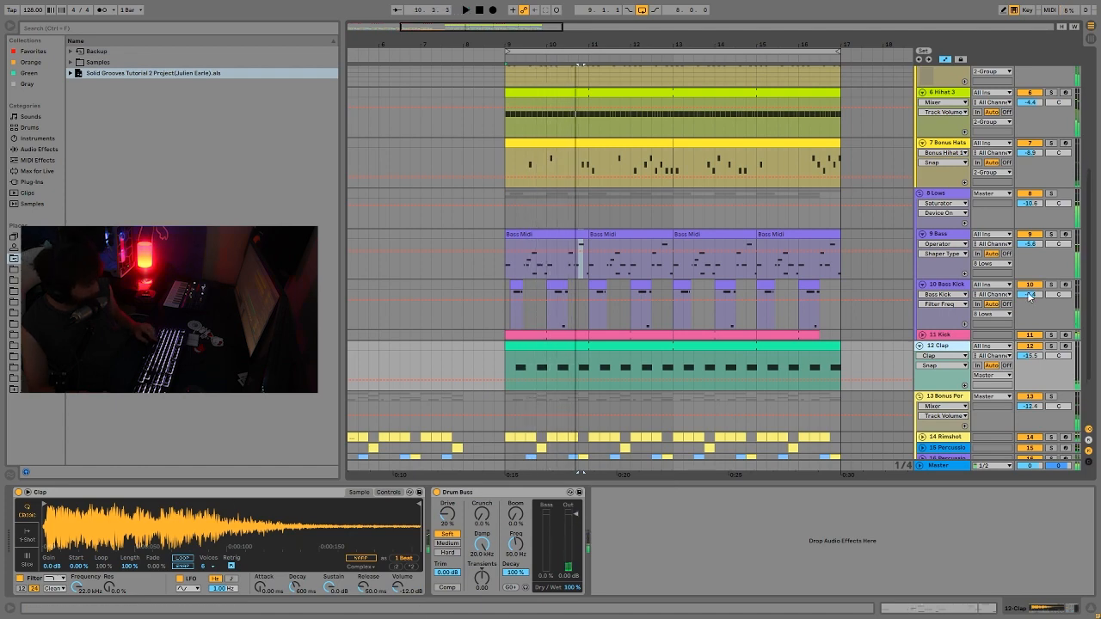
- Solo the Clap, Kick and Hihat 1 tracks and play them together
{"action": "key", "text": "space"}
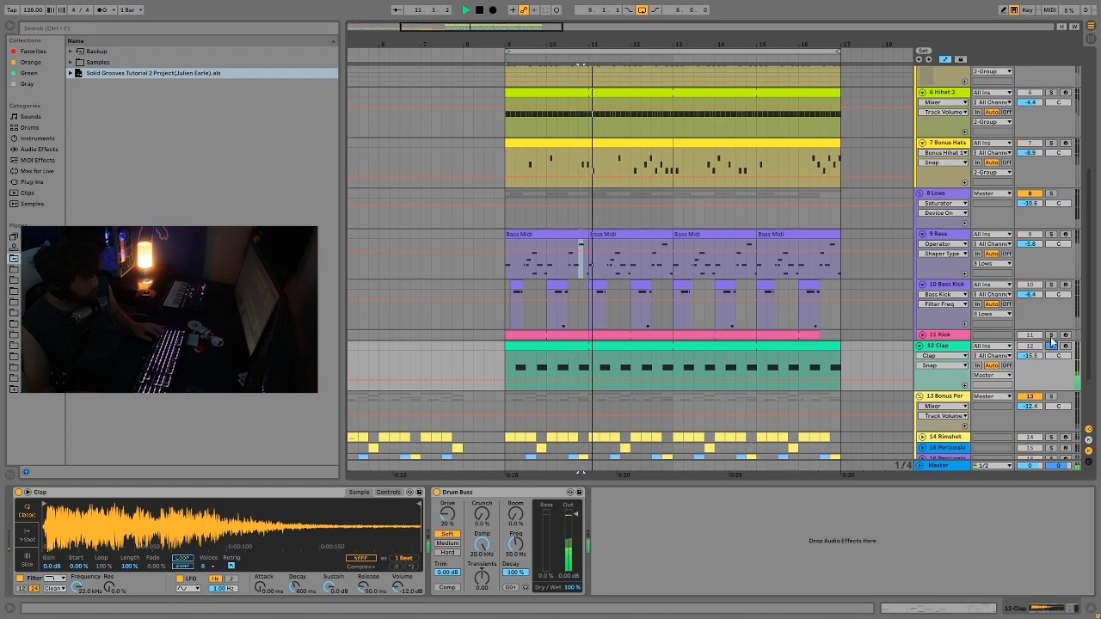
{"action": "key", "text": "space"}
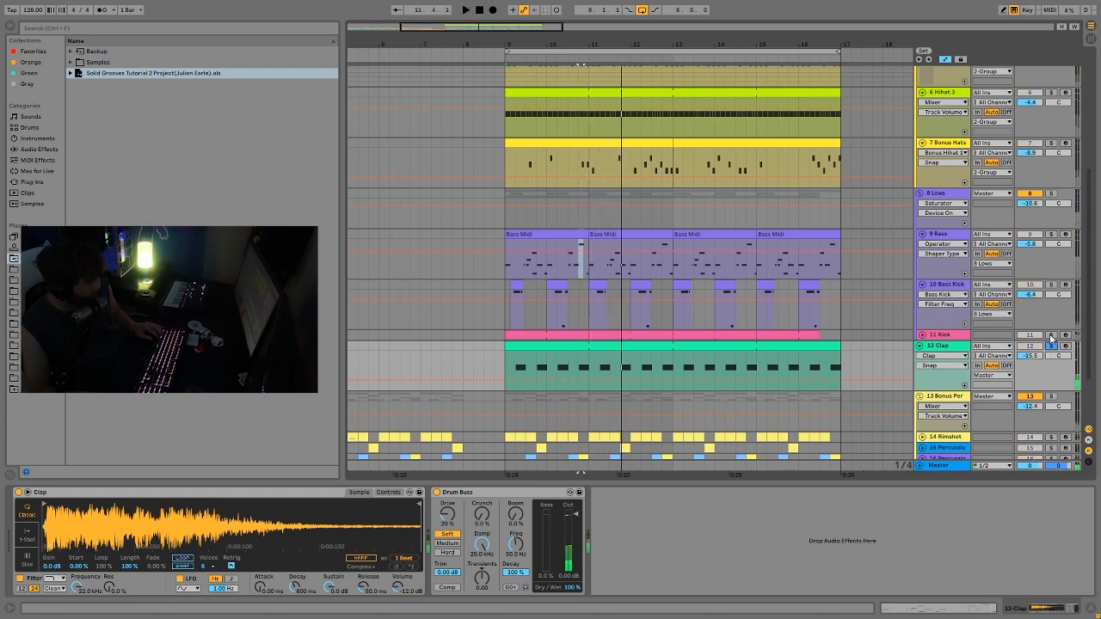
{"action": "scroll", "coordinate": [1029, 213], "scroll_direction": "up", "scroll_amount": 1}
{"action": "scroll", "coordinate": [1044, 165], "scroll_direction": "up", "scroll_amount": 5}
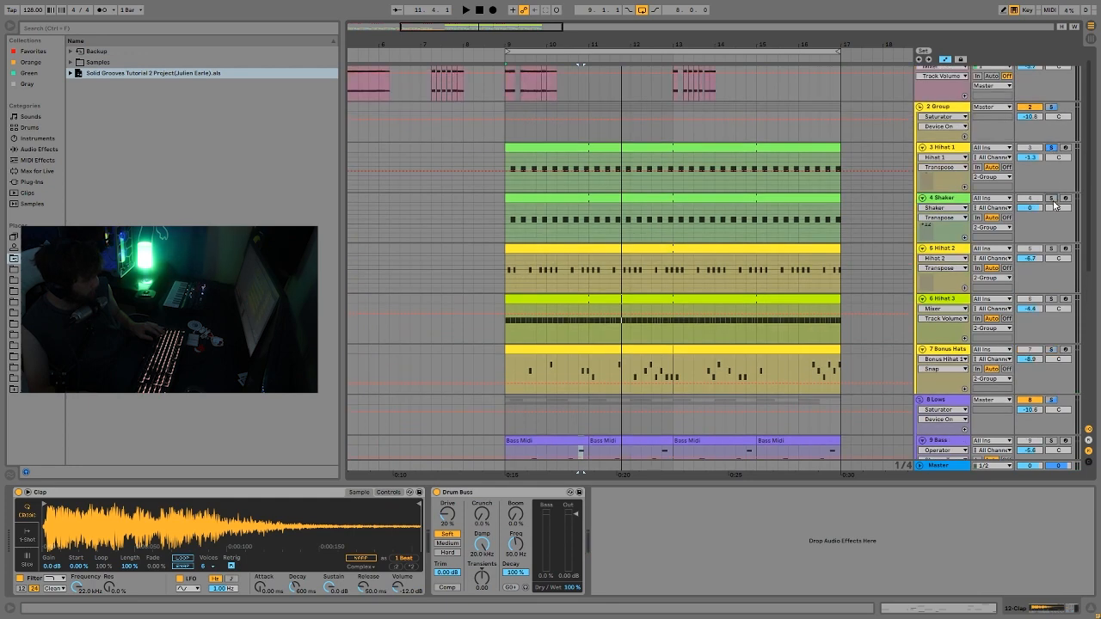
{"action": "key", "text": "space"}
{"action": "scroll", "coordinate": [1050, 318], "scroll_direction": "down", "scroll_amount": 6}
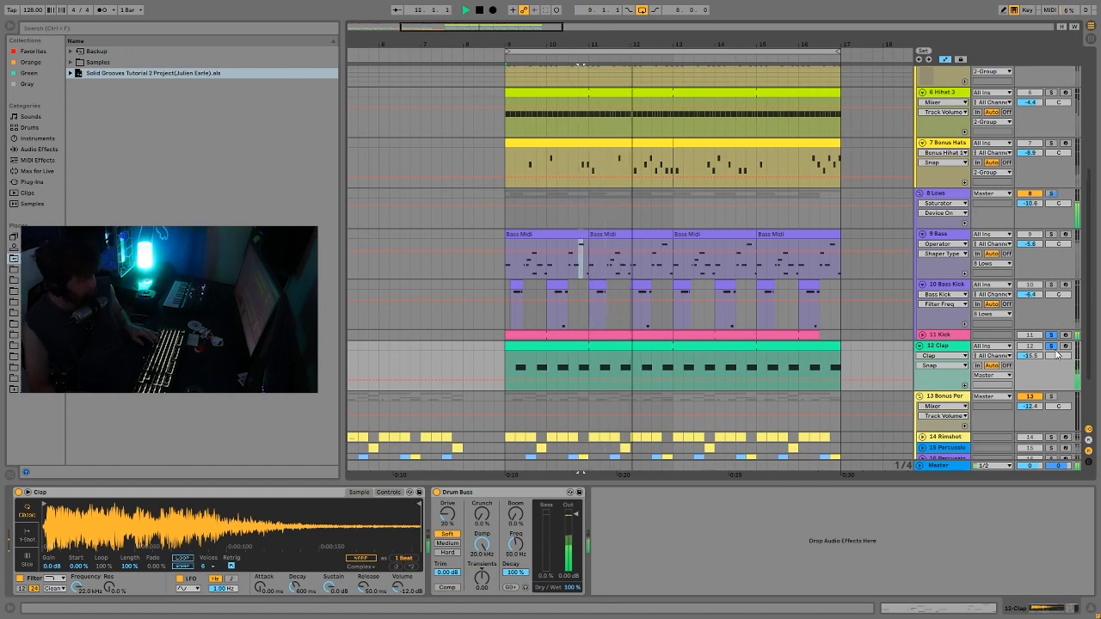
- Solo the Bonus Percussion group, play it from bar 9, and unfold all tracks to show the rimshot and percussion notes
{"action": "scroll", "coordinate": [1048, 346], "scroll_direction": "down", "scroll_amount": 2}
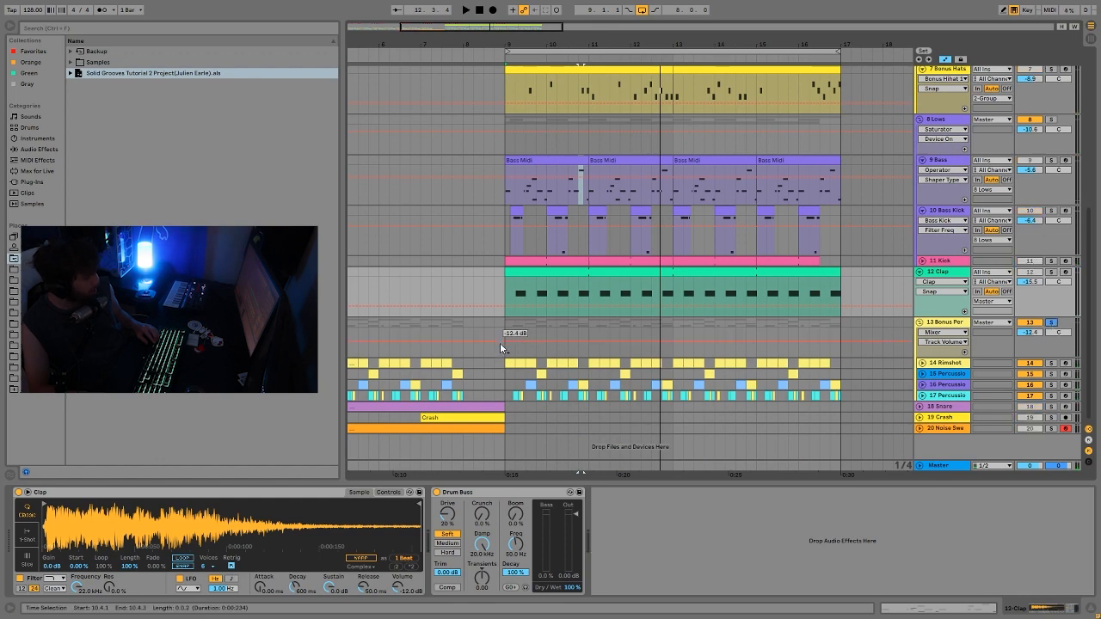
{"action": "left_click", "coordinate": [925, 364]}
{"action": "key", "text": "space"}
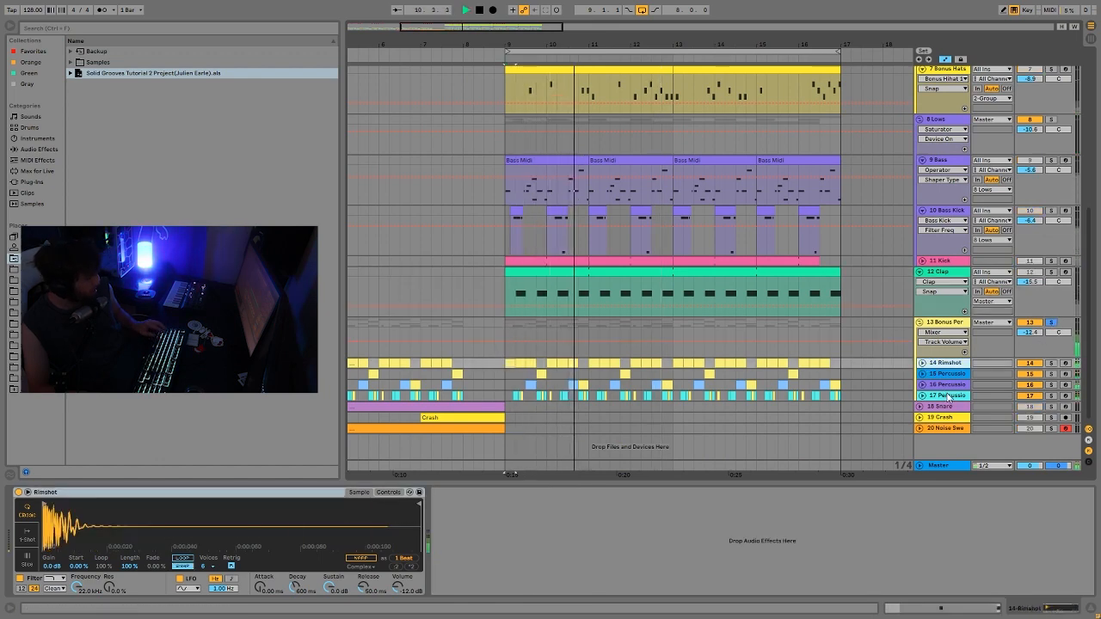
{"action": "left_click", "coordinate": [947, 394]}
{"action": "key", "text": "u"}
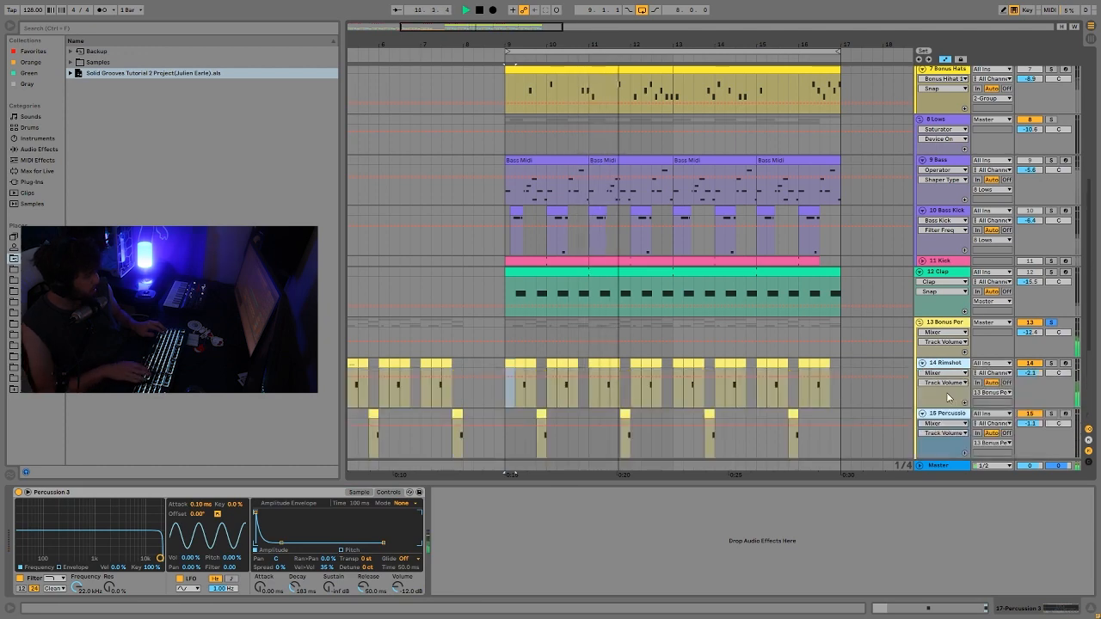
{"action": "scroll", "coordinate": [948, 397], "scroll_direction": "down", "scroll_amount": 3}
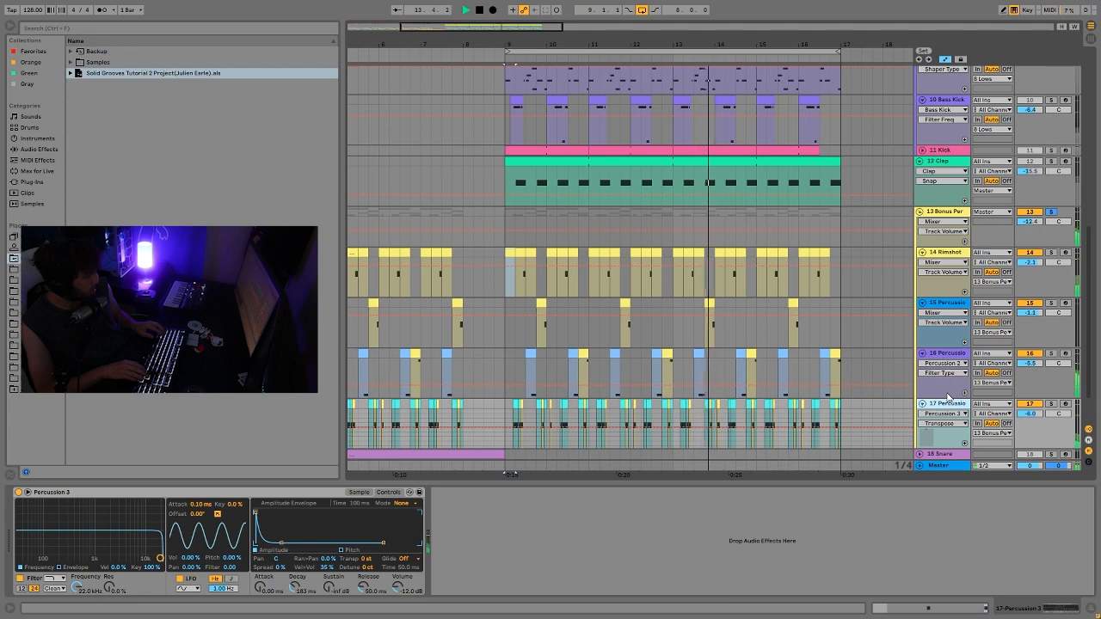
- Step through the samplers of the Rimshot and three percussion tracks during playback to examine their sounds
{"action": "key", "text": "Up"}
{"action": "key", "text": "Up"}
{"action": "key", "text": "Up"}
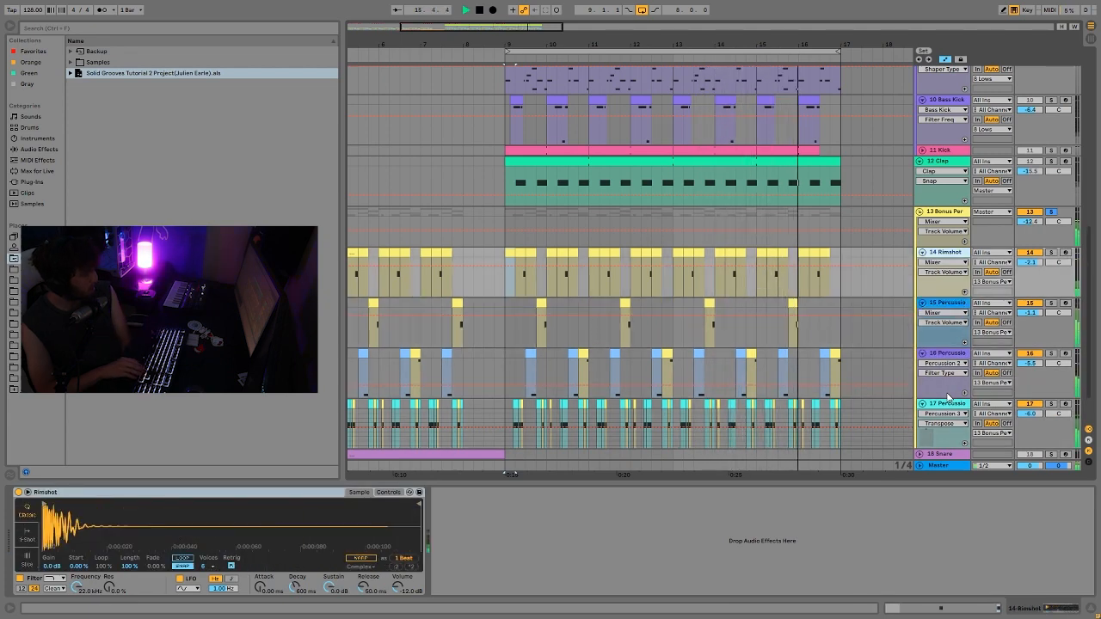
{"action": "key", "text": "Down"}
{"action": "key", "text": "Down"}
{"action": "key", "text": "Down"}
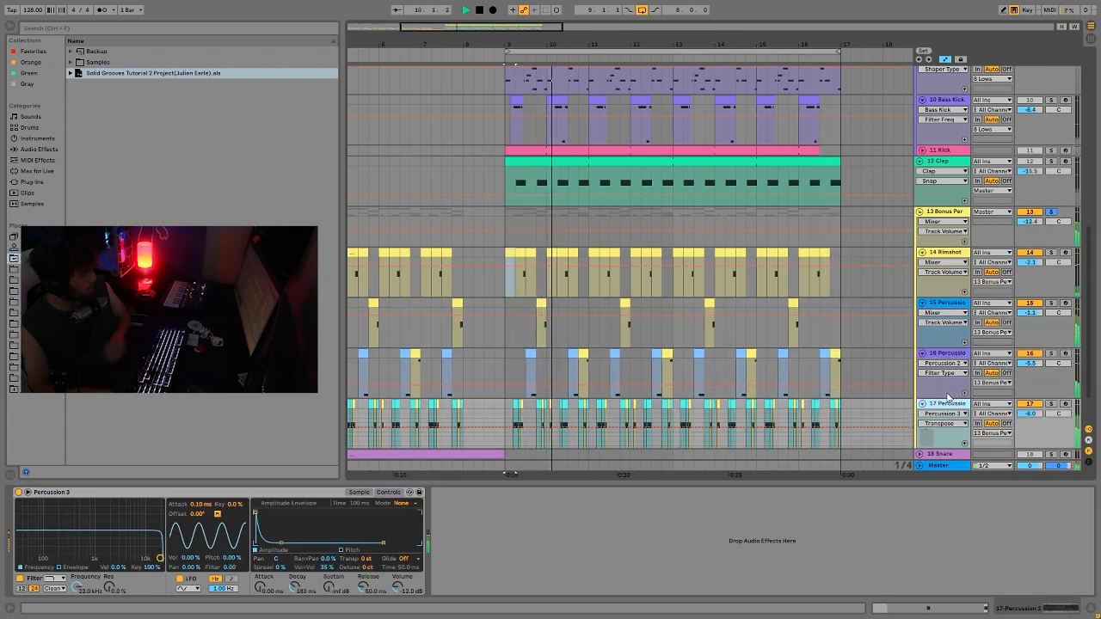
- Play the soloed Rimshot on its own, and add percussion track 15 to the solo to hear them together
{"action": "scroll", "coordinate": [1000, 314], "scroll_direction": "down", "scroll_amount": 2}
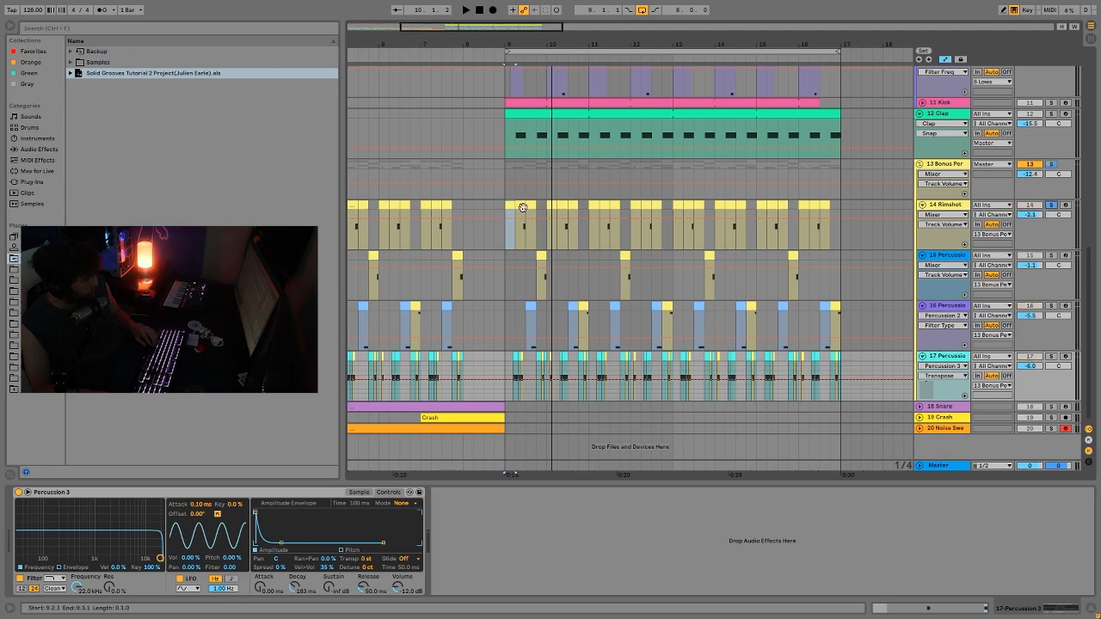
{"action": "left_click", "coordinate": [522, 208]}
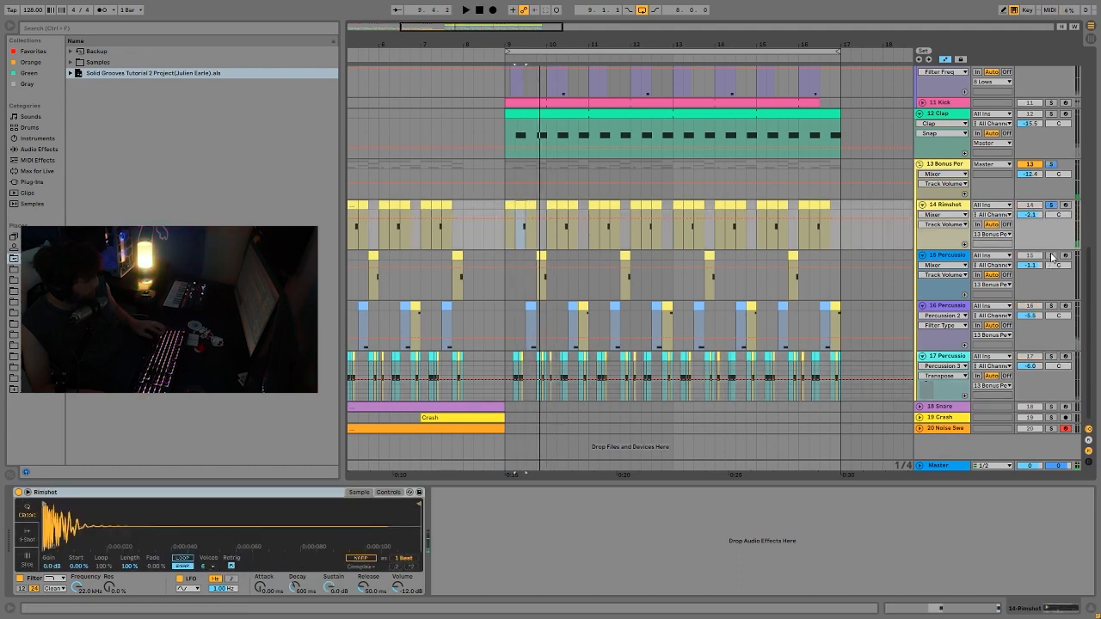
{"action": "key", "text": "space"}
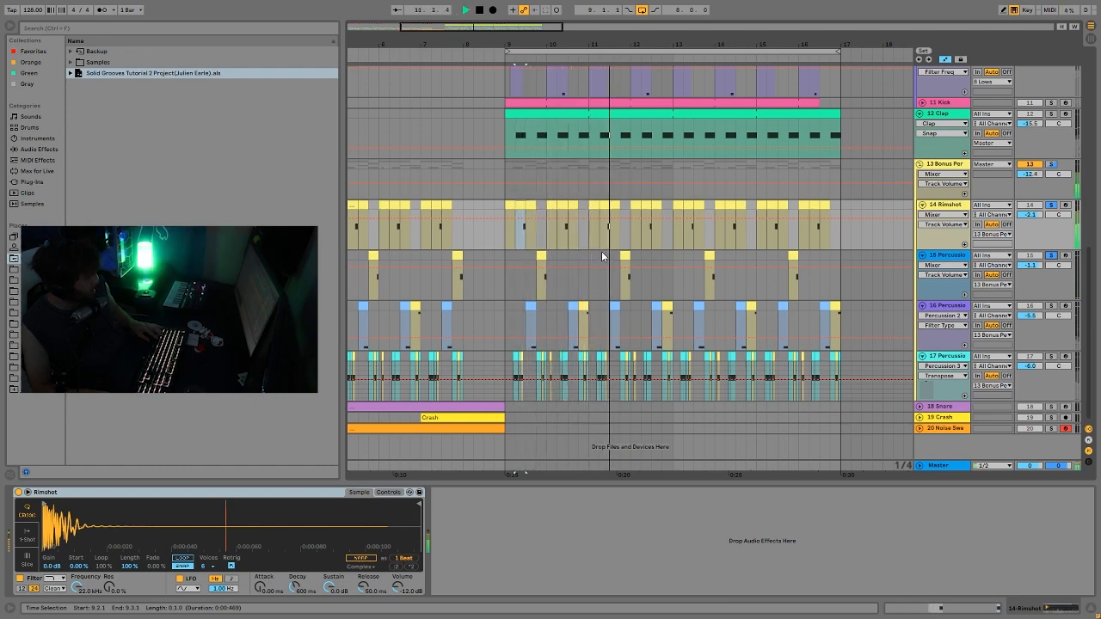
- Stop playback and select regions between bars 9 and 11 on track 15 to examine where the Percussion 1 hits fall
{"action": "key", "text": "space"}
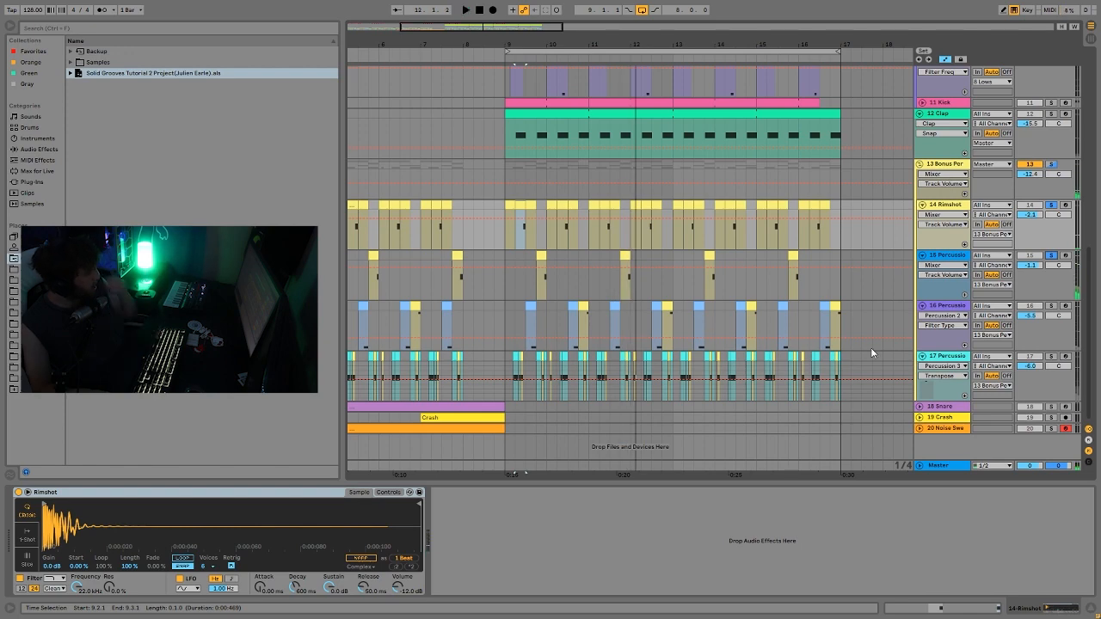
{"action": "left_click_drag", "start_coordinate": [508, 252], "coordinate": [526, 252]}
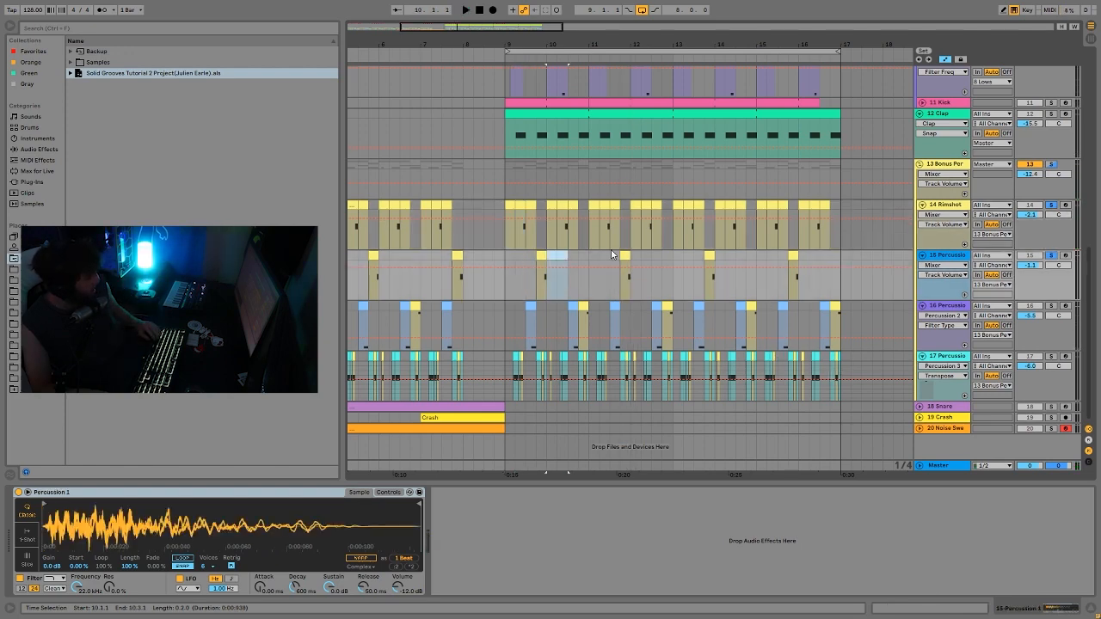
{"action": "left_click", "coordinate": [606, 260]}
{"action": "left_click", "coordinate": [541, 256]}
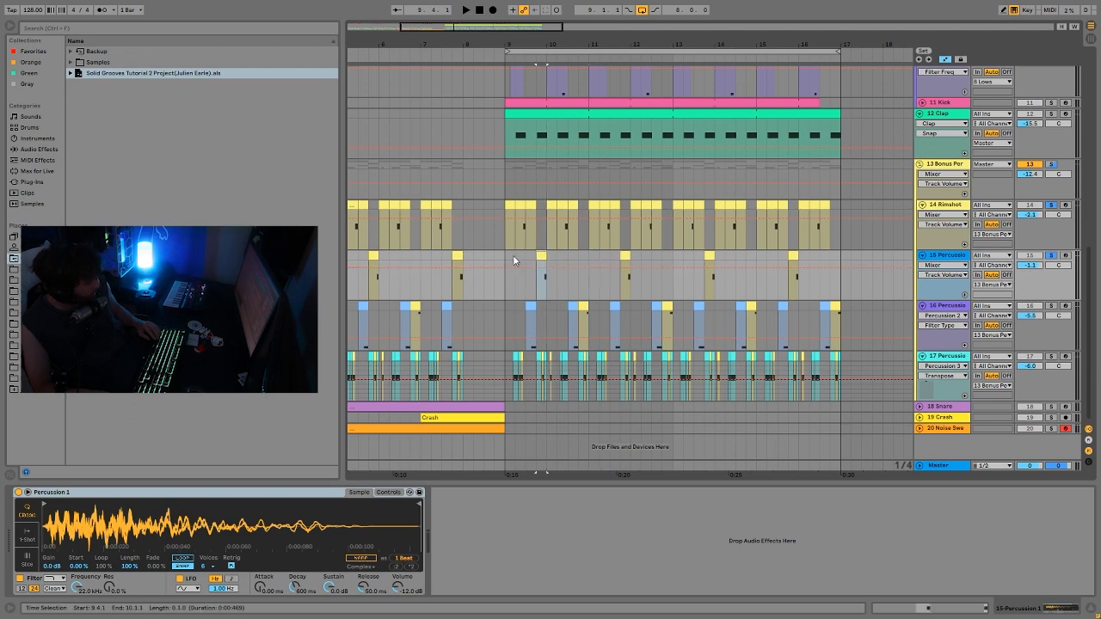
{"action": "left_click_drag", "start_coordinate": [509, 256], "coordinate": [593, 256]}
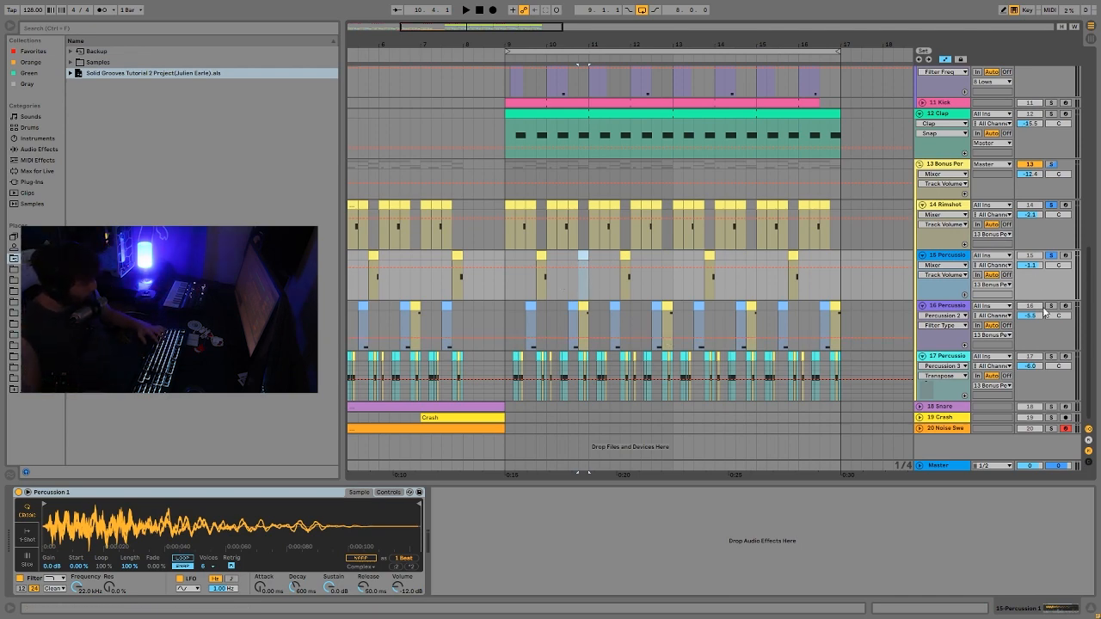
- Add the Percussion 2 track to the solo and play from bar 9, then clear the solos to hear it in the full mix
{"action": "left_click", "coordinate": [509, 308]}
{"action": "key", "text": "space"}
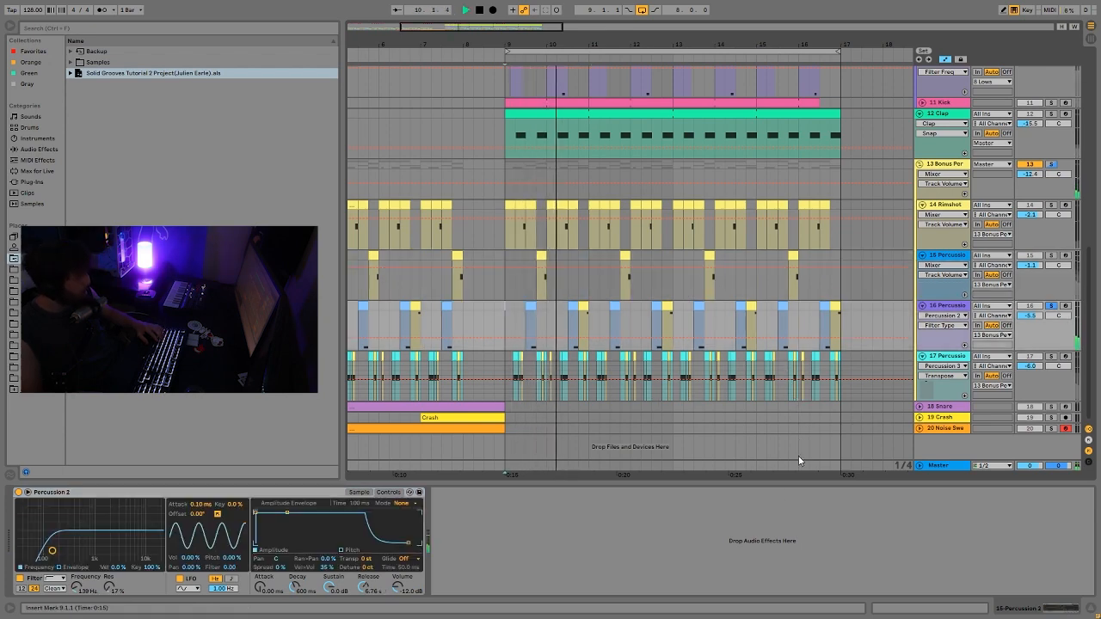
{"action": "left_click", "coordinate": [1050, 305]}
{"action": "key", "text": "space"}
{"action": "key", "text": "space"}
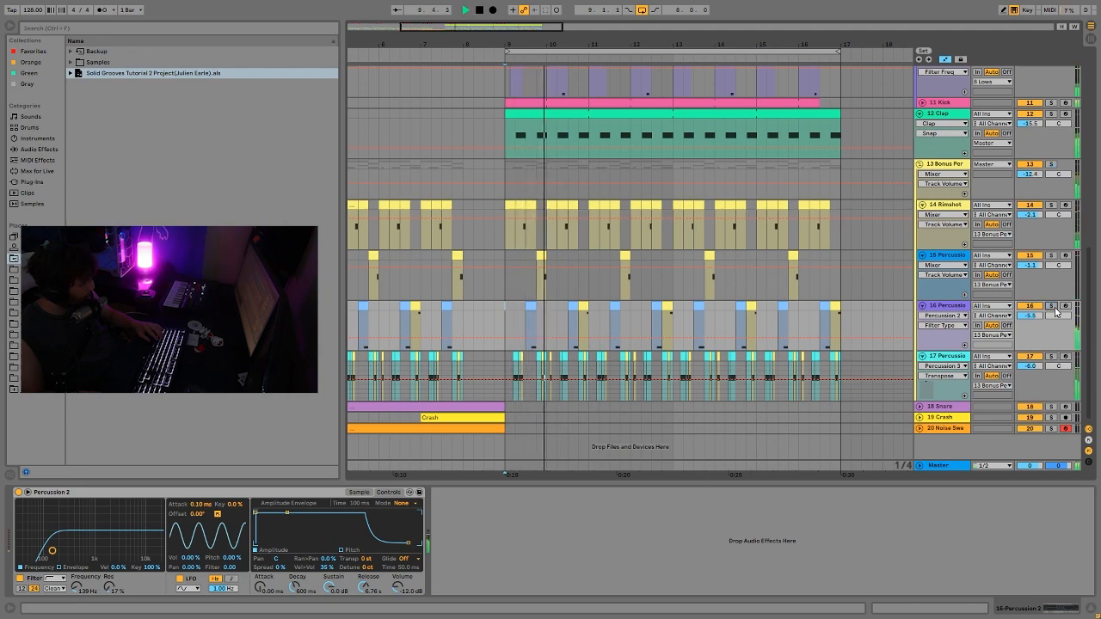
- Select a Percussion 2 clip in bar 10 and play the full mix from there
{"action": "left_click", "coordinate": [582, 308]}
{"action": "key", "text": "space"}
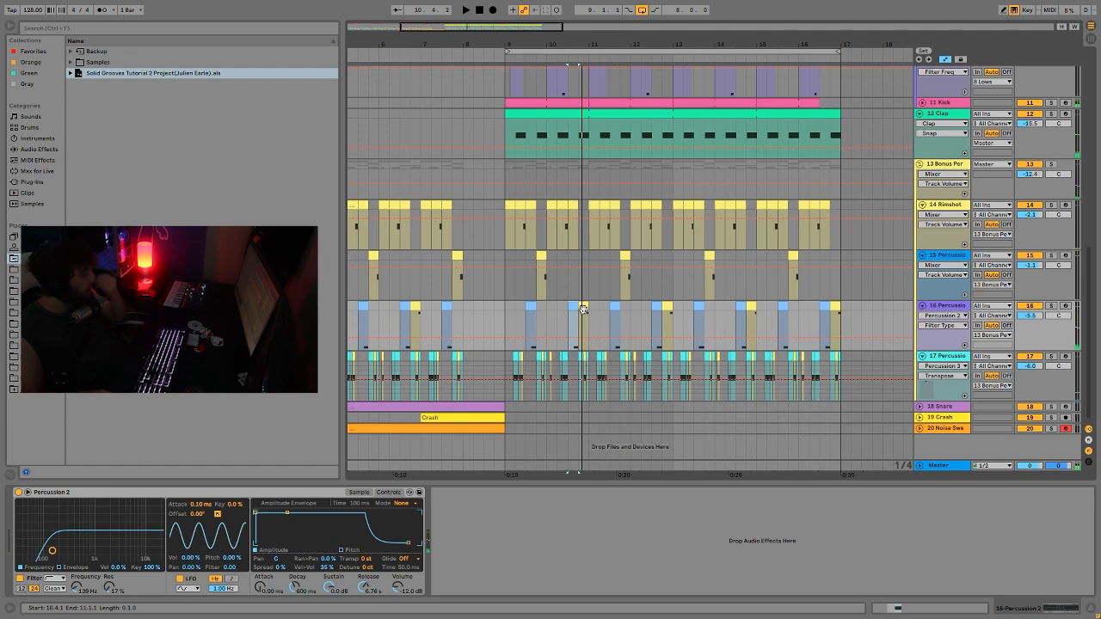
{"action": "key", "text": "space"}
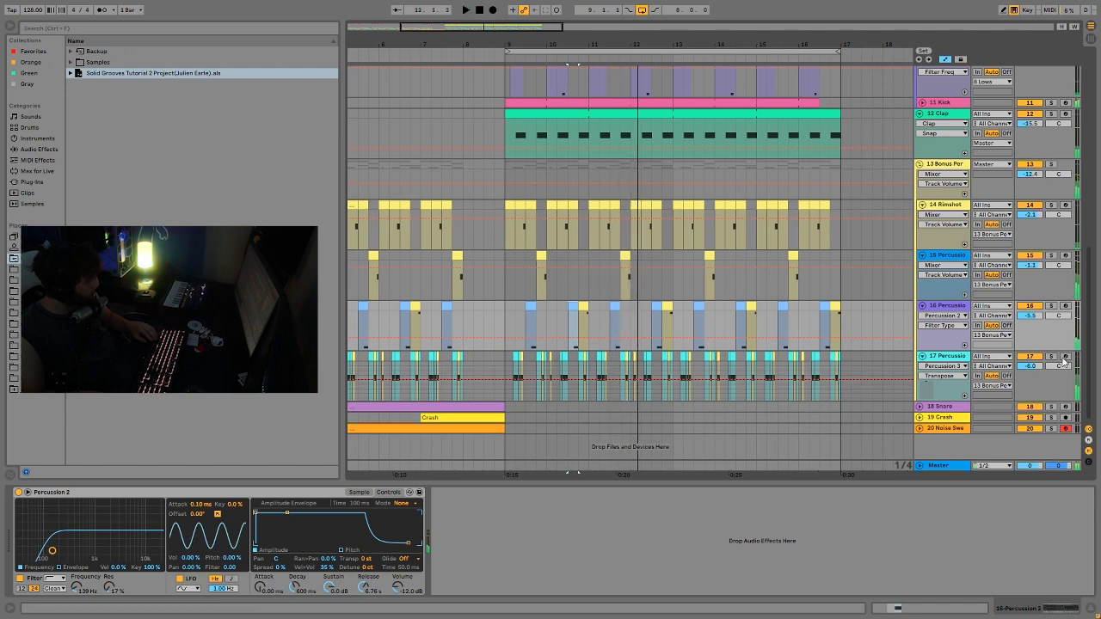
- Bring up the Percussion 3 track's sampler and replay the full mix from bar 9 several times to hear its part
{"action": "left_click", "coordinate": [504, 356]}
{"action": "key", "text": "space"}
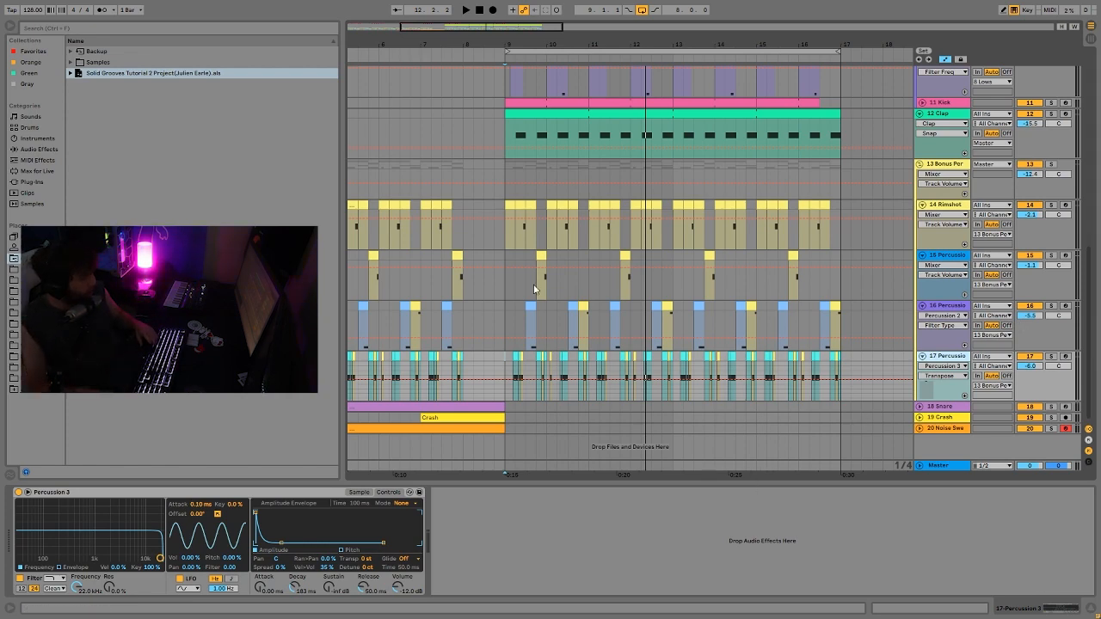
{"action": "key", "text": "space"}
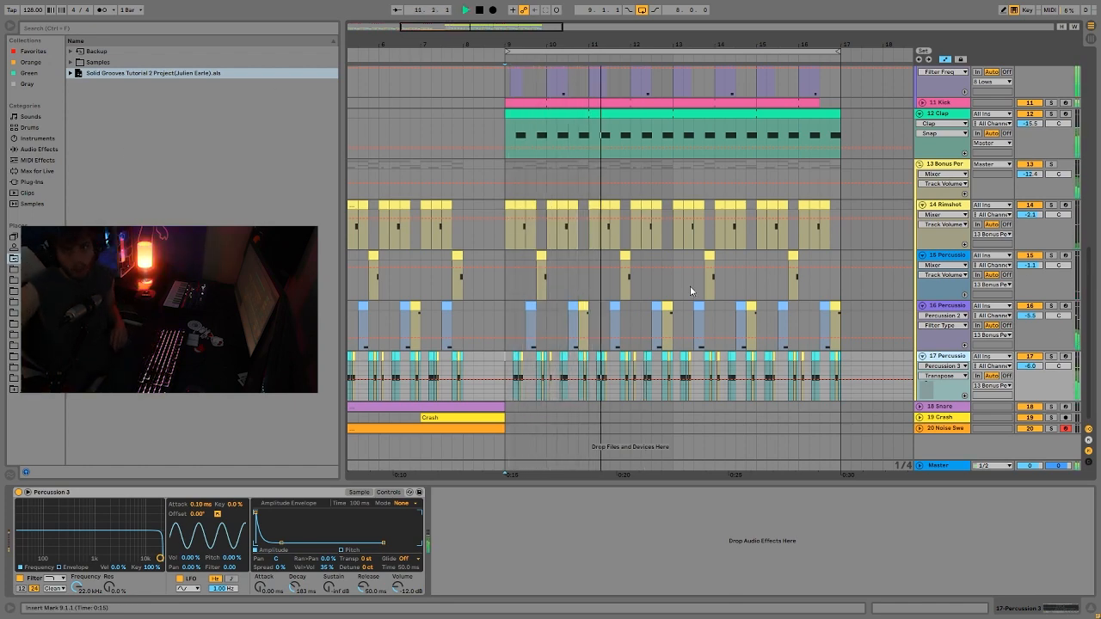
{"action": "key", "text": "space"}
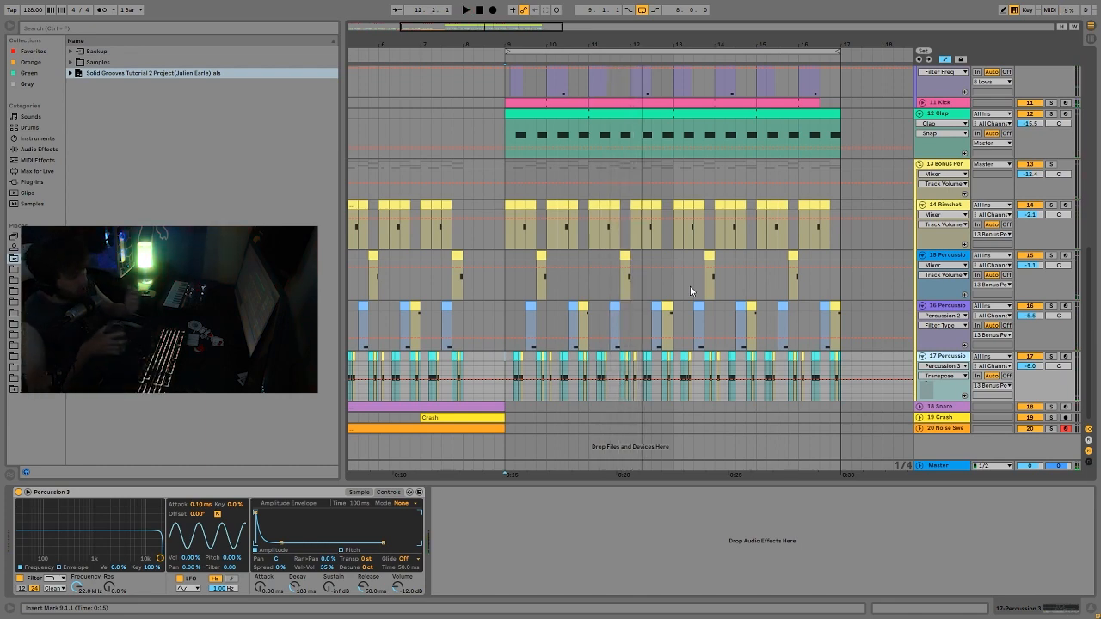
{"action": "key", "text": "space"}
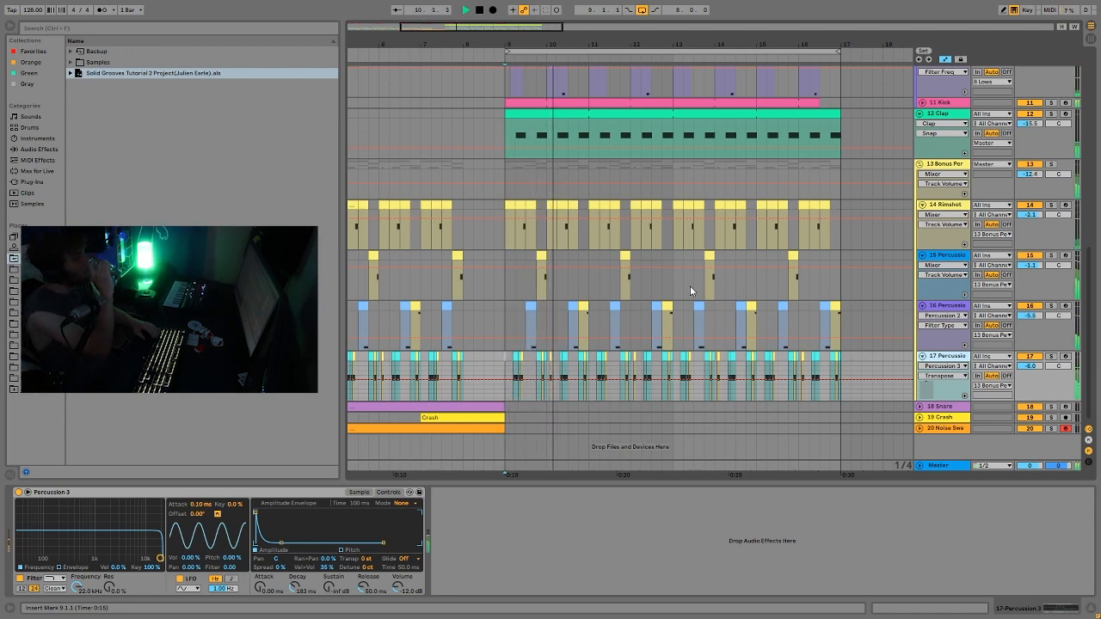
{"action": "key", "text": "space"}
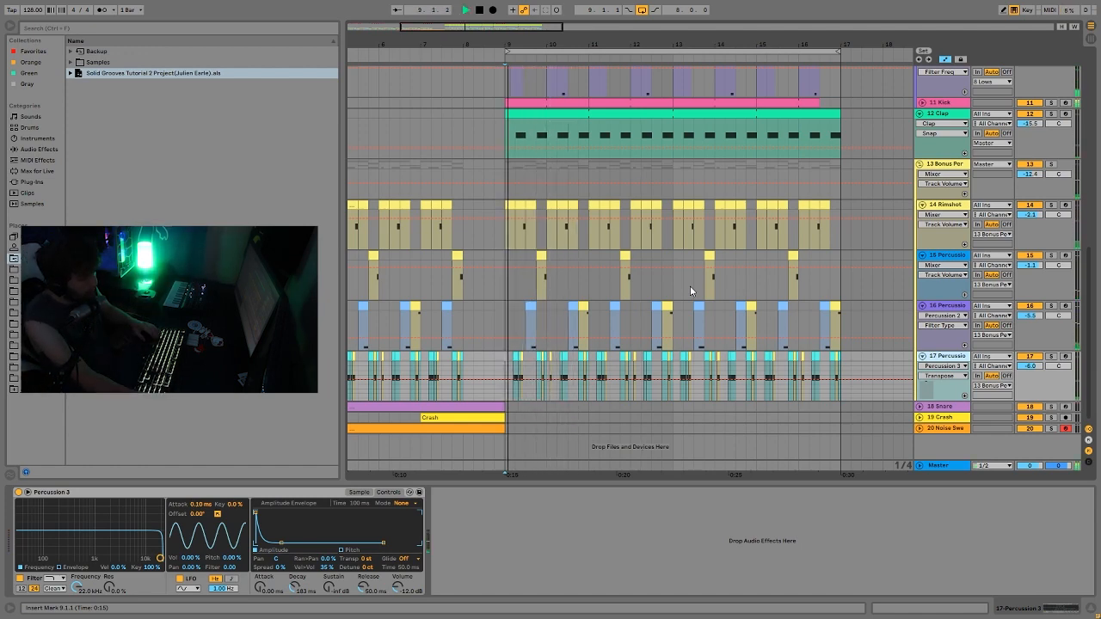
- Show the Bonus Percussion group's Drum Buss and replay the mix from bar 9 with the whole arrangement in view
{"action": "left_click", "coordinate": [946, 164]}
{"action": "key", "text": "space"}
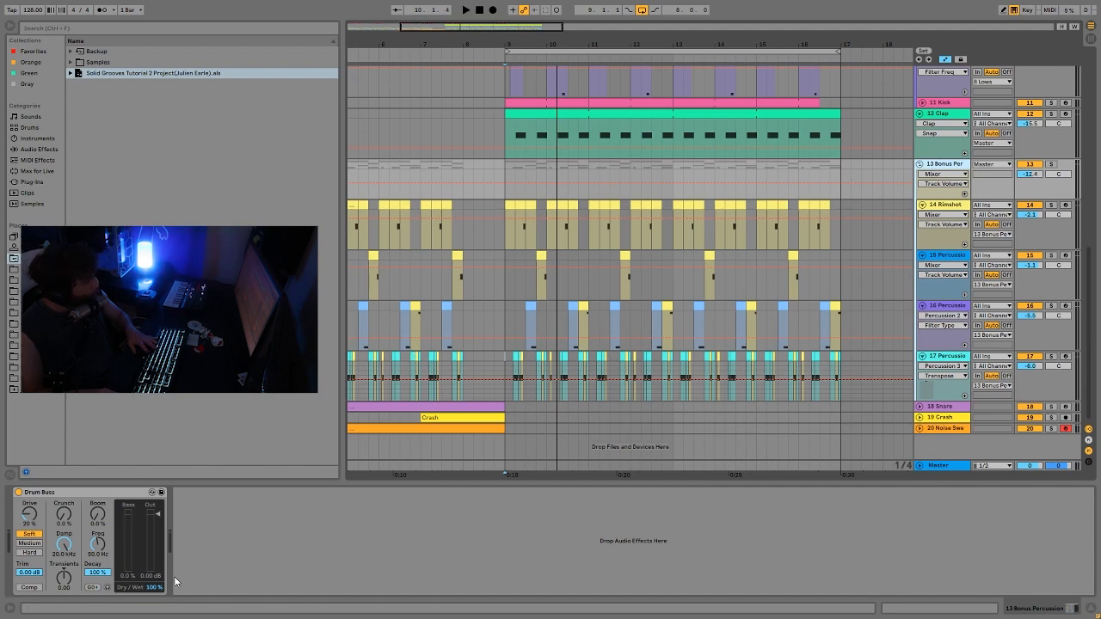
{"action": "left_click_drag", "start_coordinate": [563, 41], "coordinate": [662, 41]}
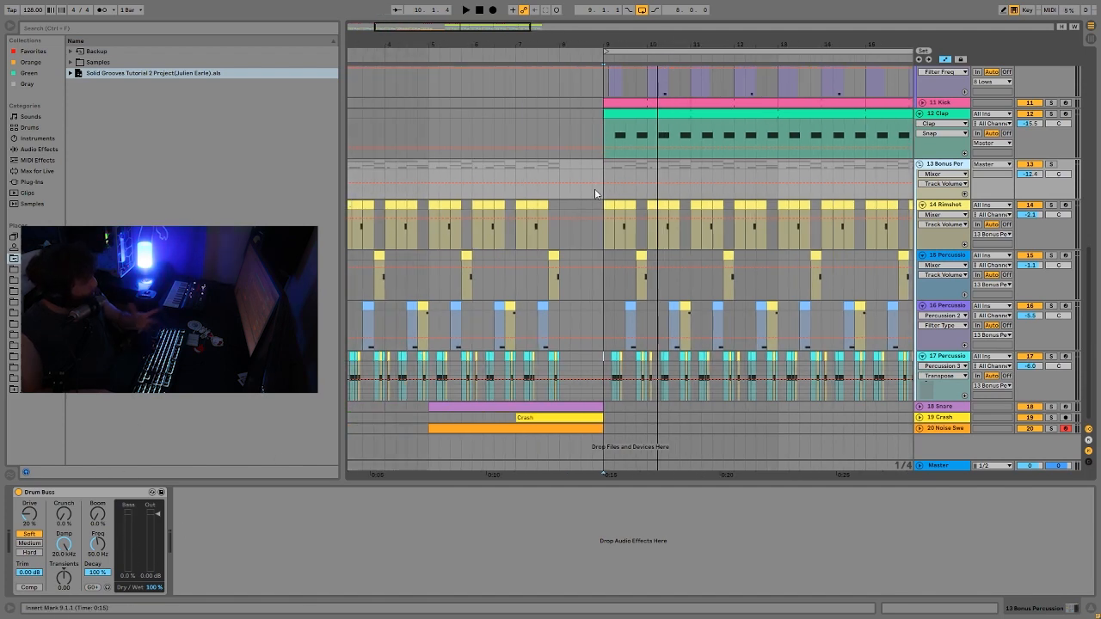
{"action": "key", "text": "space"}
{"action": "left_click_drag", "start_coordinate": [420, 45], "coordinate": [423, 18]}
{"action": "key", "text": "space"}
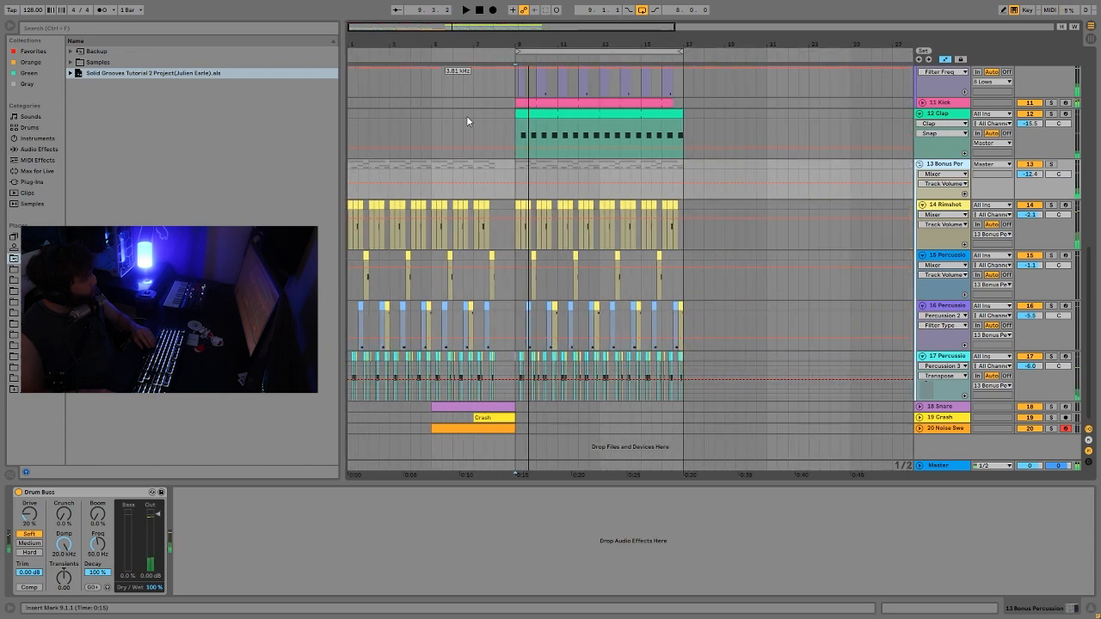
- Place the insert marker at bar 1 and fold all tracks to compact lanes
{"action": "left_click", "coordinate": [348, 170]}
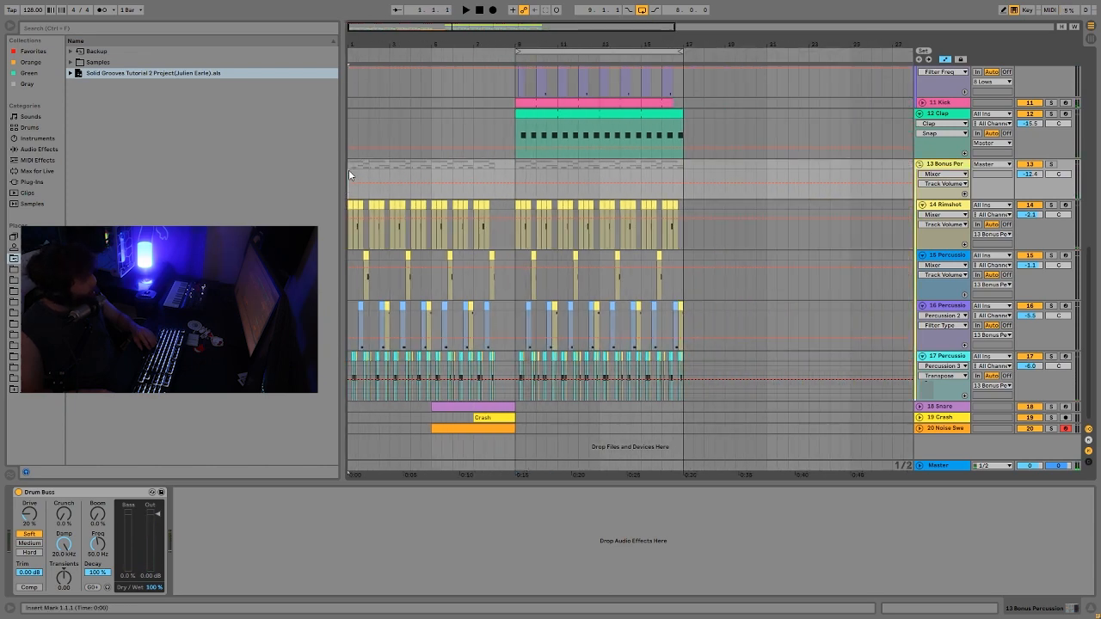
{"action": "scroll", "coordinate": [424, 189], "scroll_direction": "up", "scroll_amount": 5}
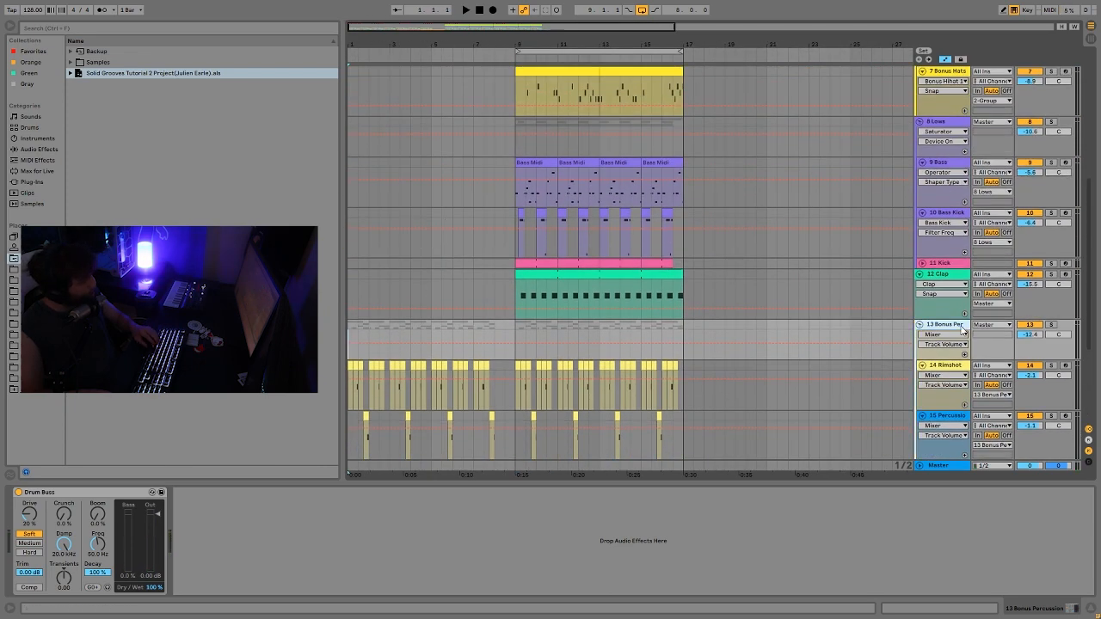
{"action": "key", "text": "ctrl+a"}
{"action": "key", "text": "Left"}
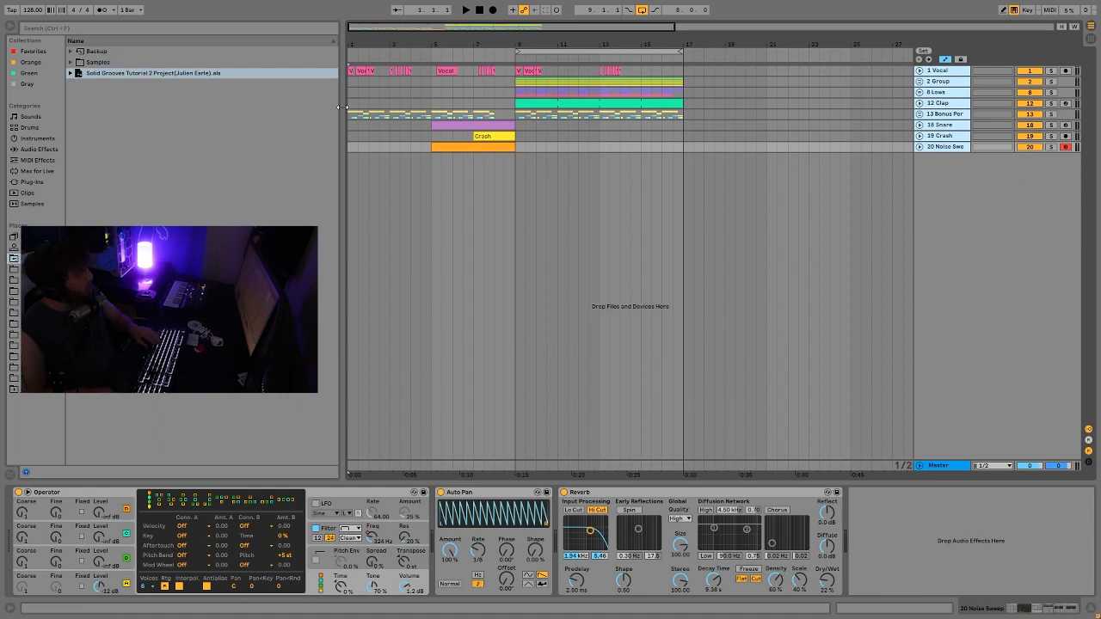
- Play the arrangement's intro from bar 1, followed by the main section from bar 9
{"action": "left_click", "coordinate": [349, 105]}
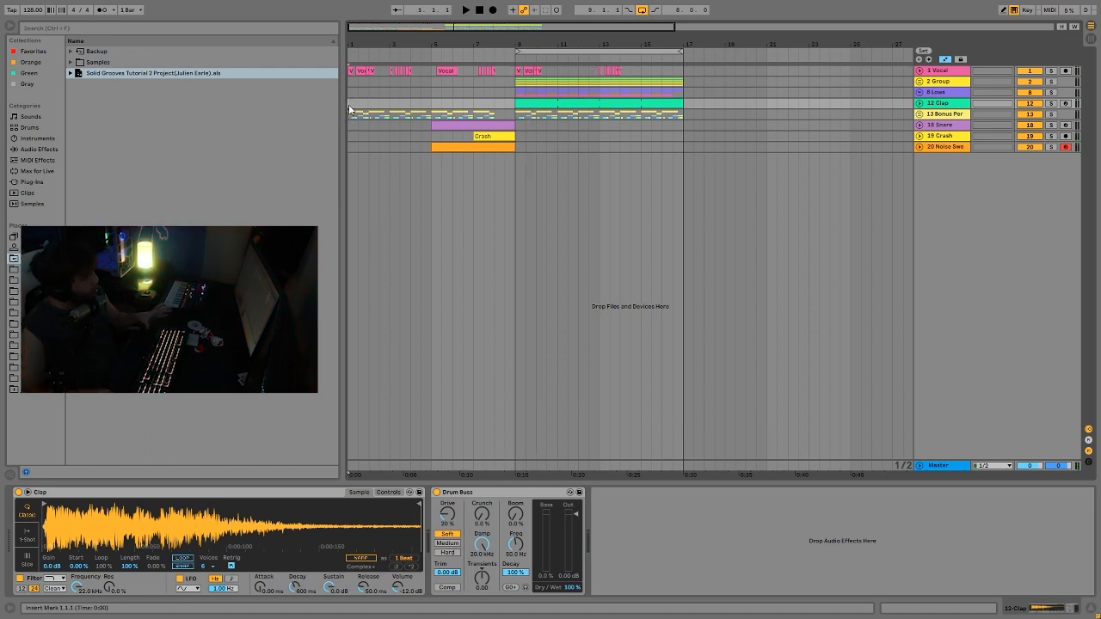
{"action": "key", "text": "space"}
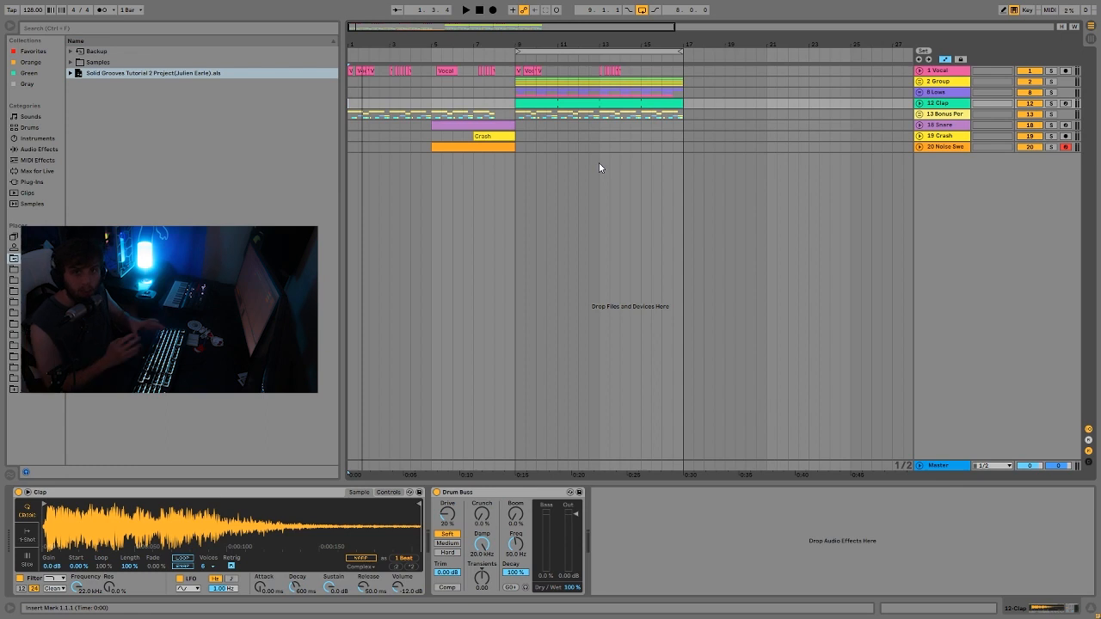
{"action": "left_click", "coordinate": [351, 117]}
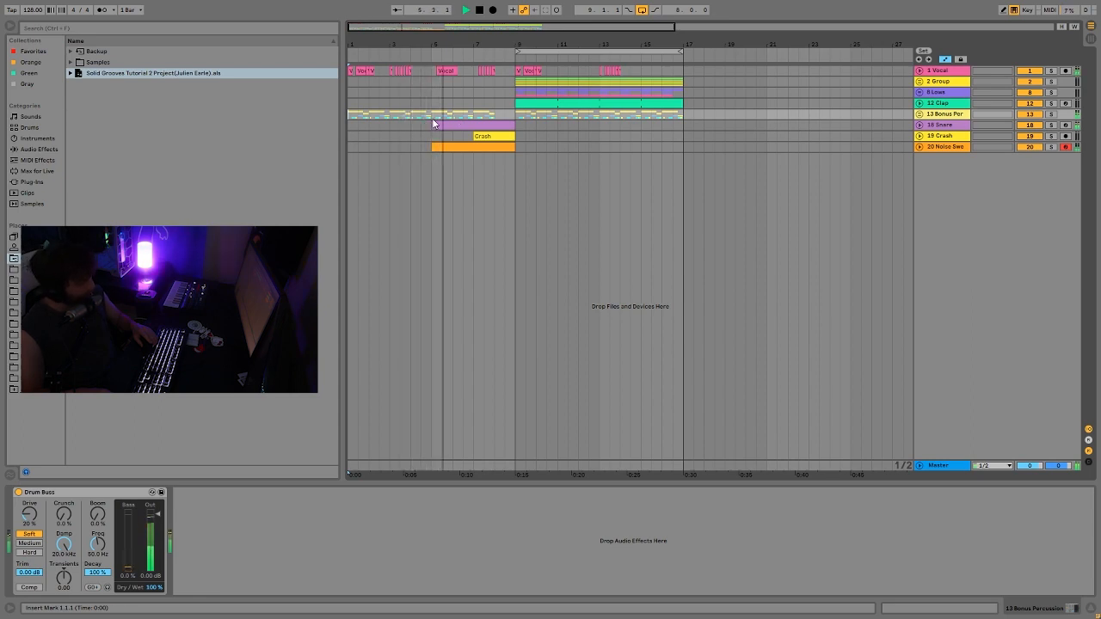
{"action": "left_click", "coordinate": [516, 118]}
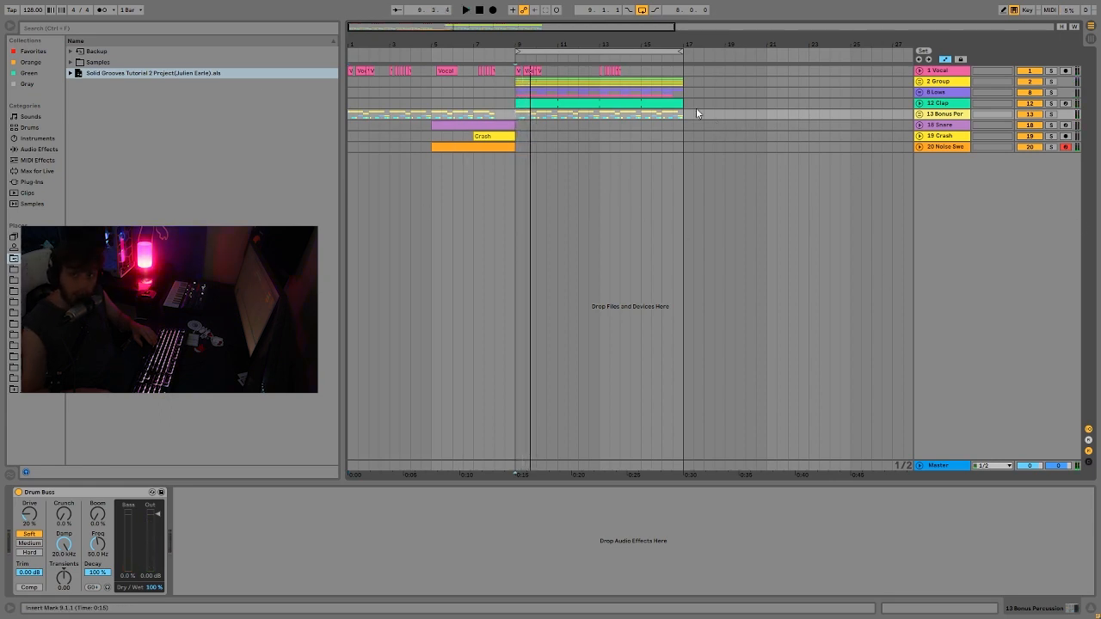
- Solo and unfold the Snare, Crash and Noise Sweep tracks, and play them together from bar 7
{"action": "left_click", "coordinate": [945, 126]}
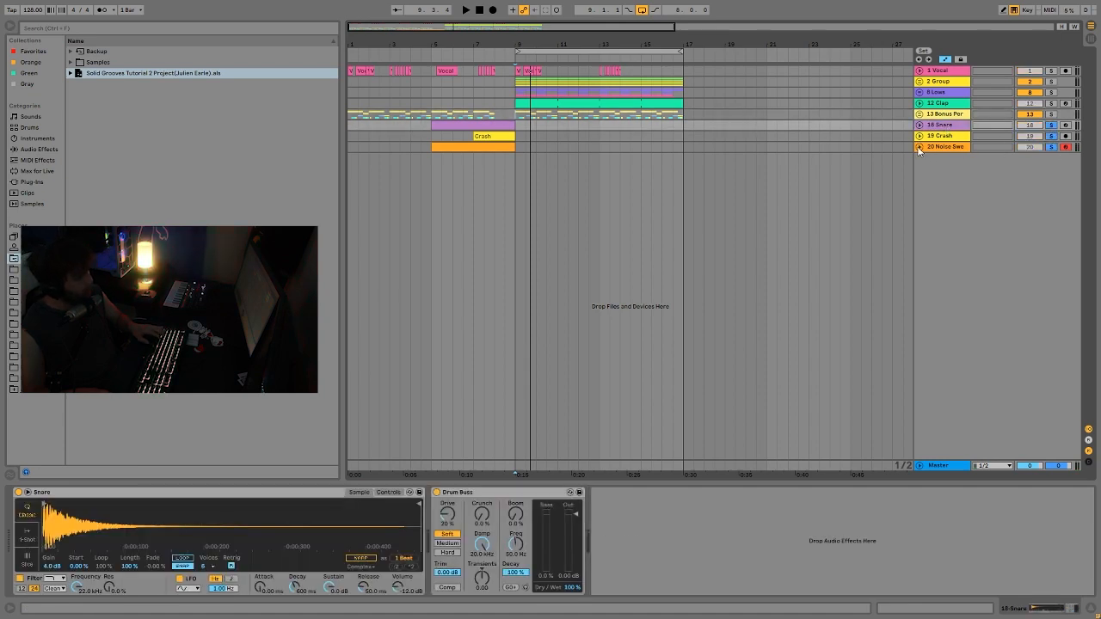
{"action": "left_click", "coordinate": [918, 146]}
{"action": "left_click", "coordinate": [919, 136]}
{"action": "left_click", "coordinate": [919, 126]}
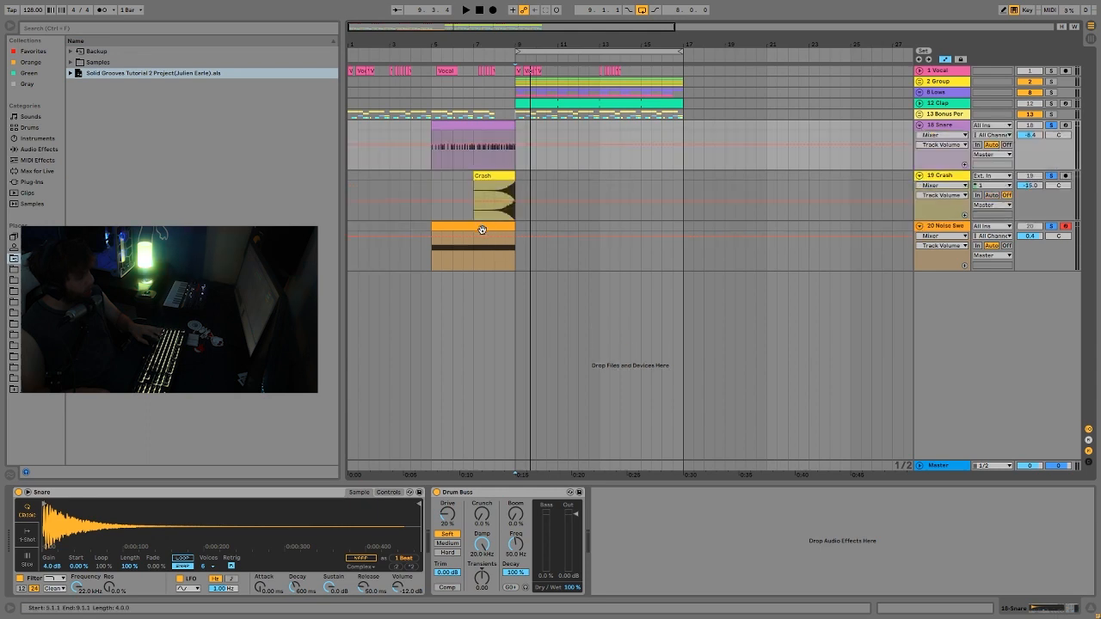
{"action": "left_click", "coordinate": [473, 263]}
{"action": "key", "text": "space"}
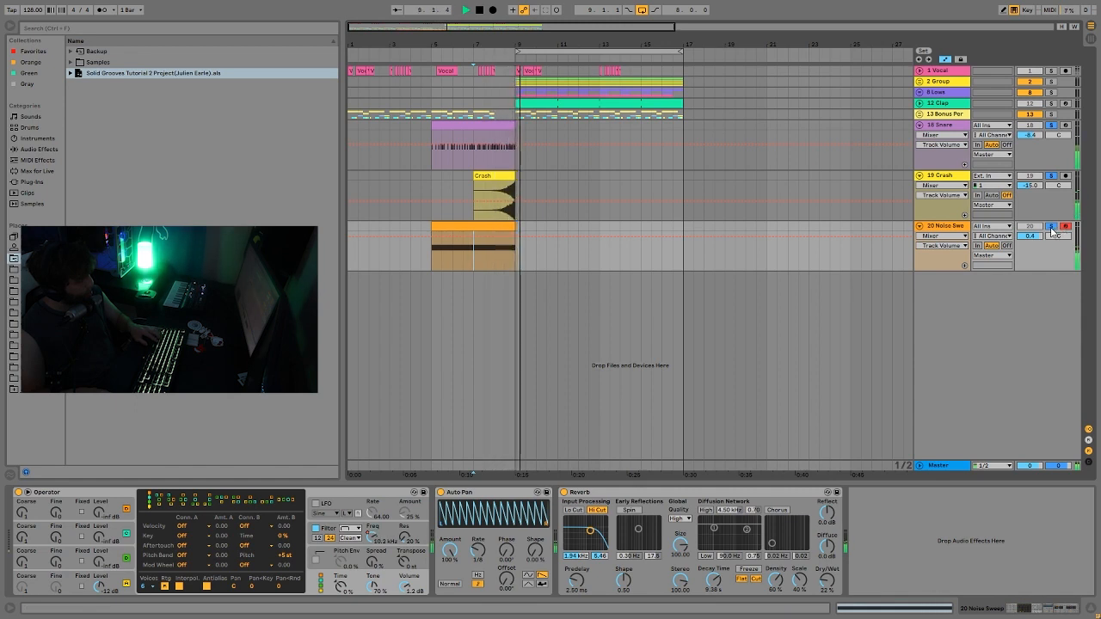
- Leave only the Snare track soloed and play its clip from bar 5
{"action": "key", "text": "space"}
{"action": "left_click", "coordinate": [932, 117]}
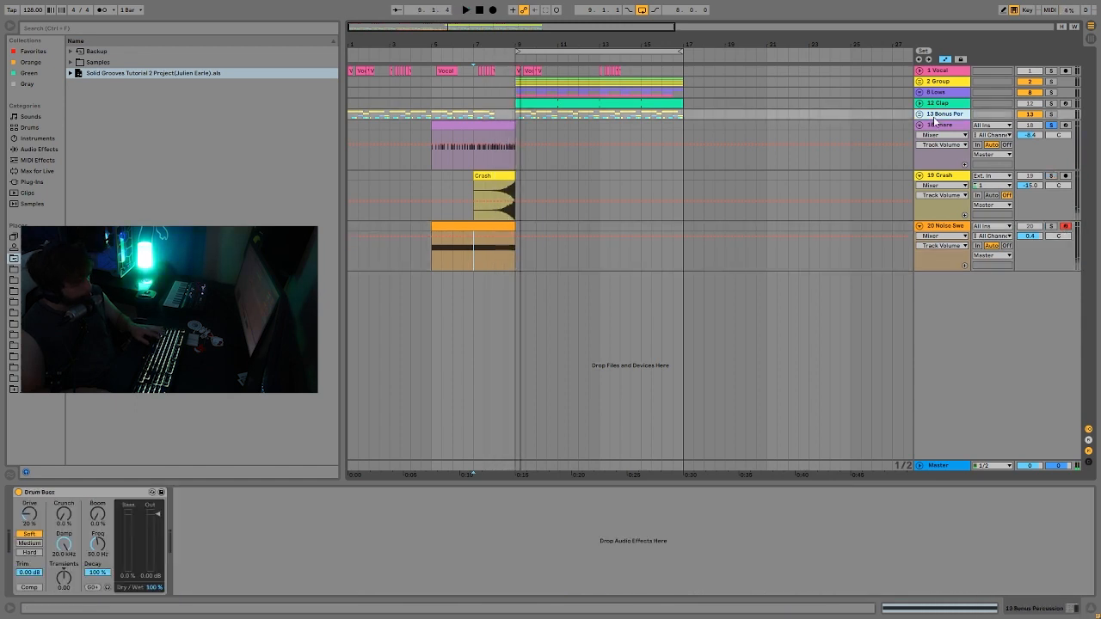
{"action": "left_click", "coordinate": [941, 127]}
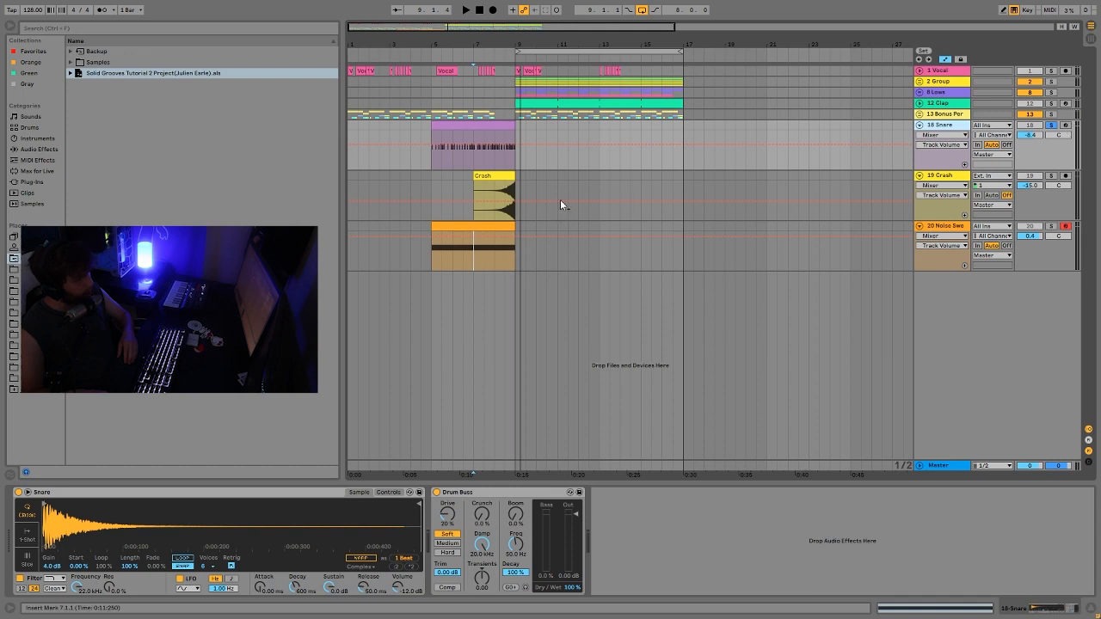
{"action": "left_click", "coordinate": [456, 128]}
{"action": "key", "text": "space"}
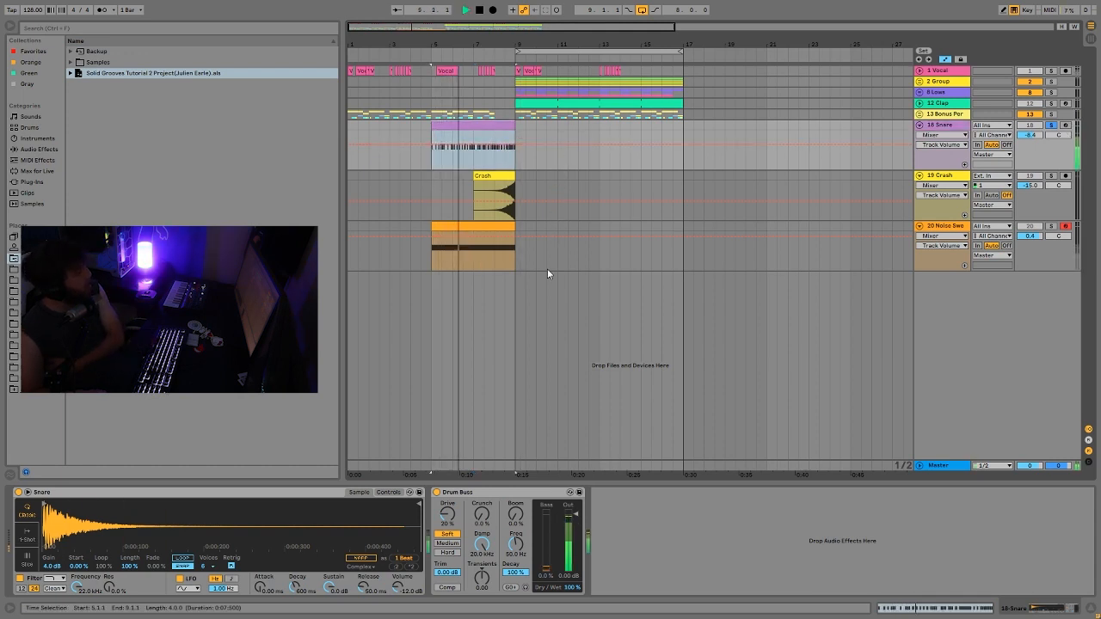
{"action": "key", "text": "space"}
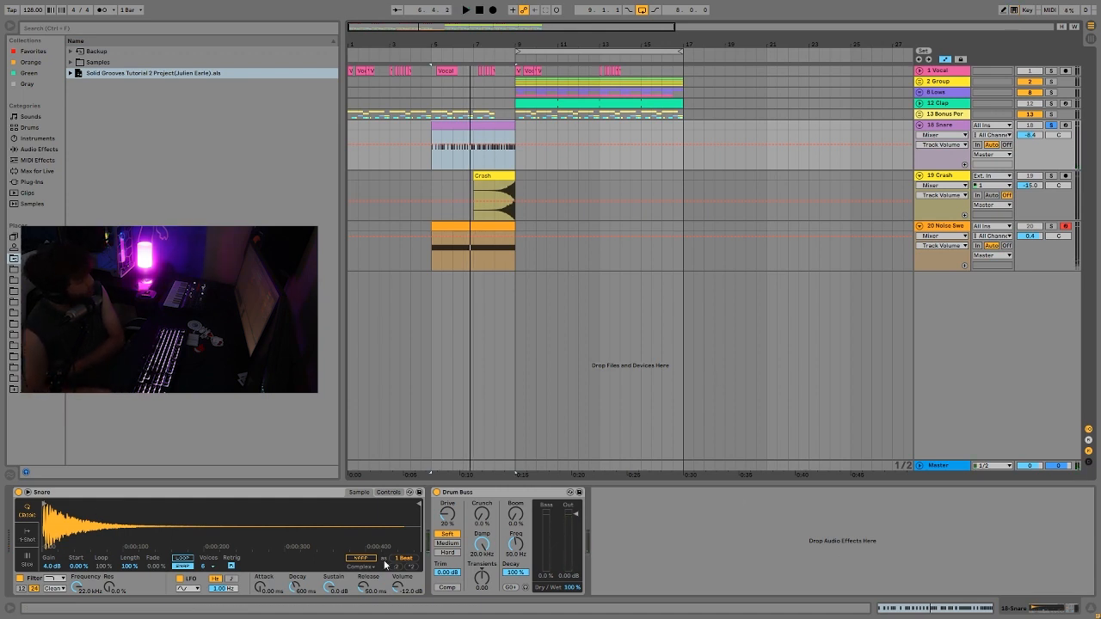
- Clear the Snare solo, examine the notes in its clip, and play the full mix from bar 5
{"action": "left_click", "coordinate": [1052, 126]}
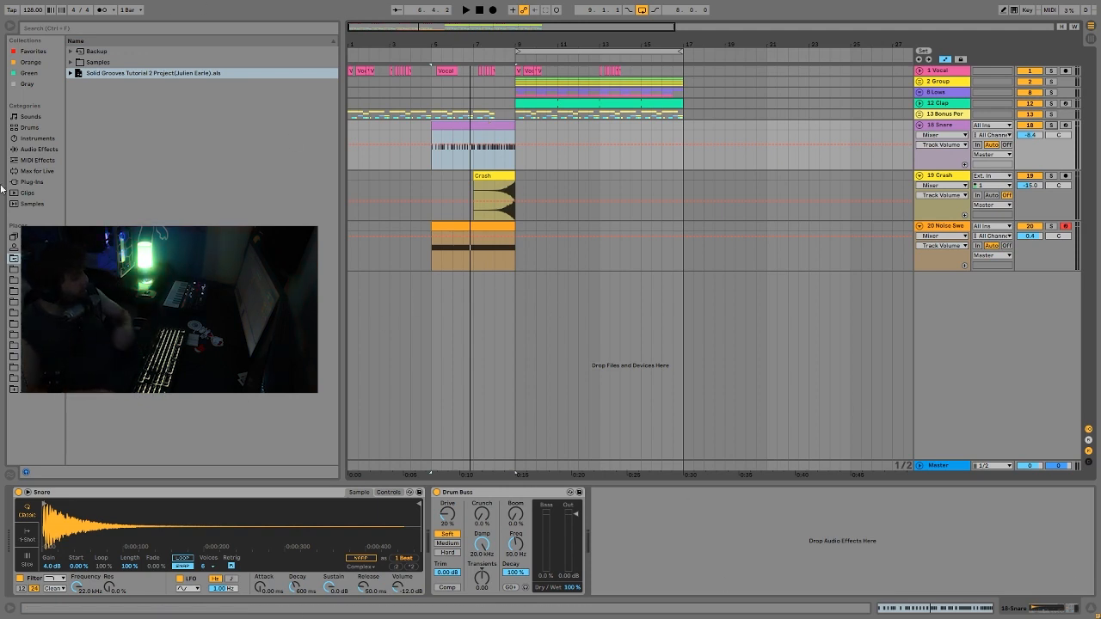
{"action": "double_click", "coordinate": [462, 128]}
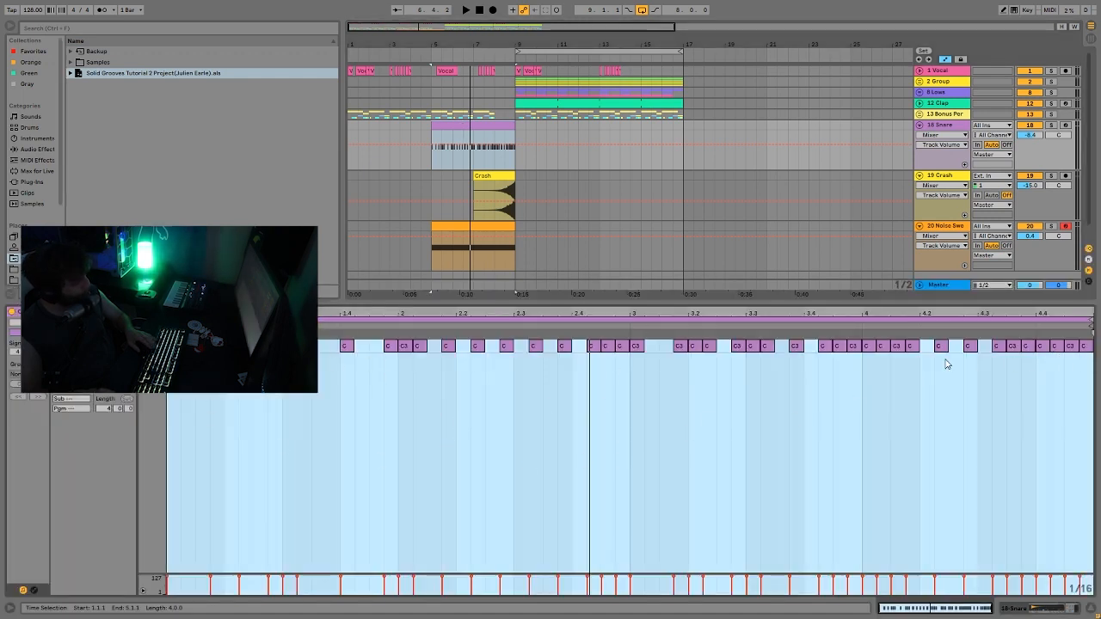
{"action": "key", "text": "space"}
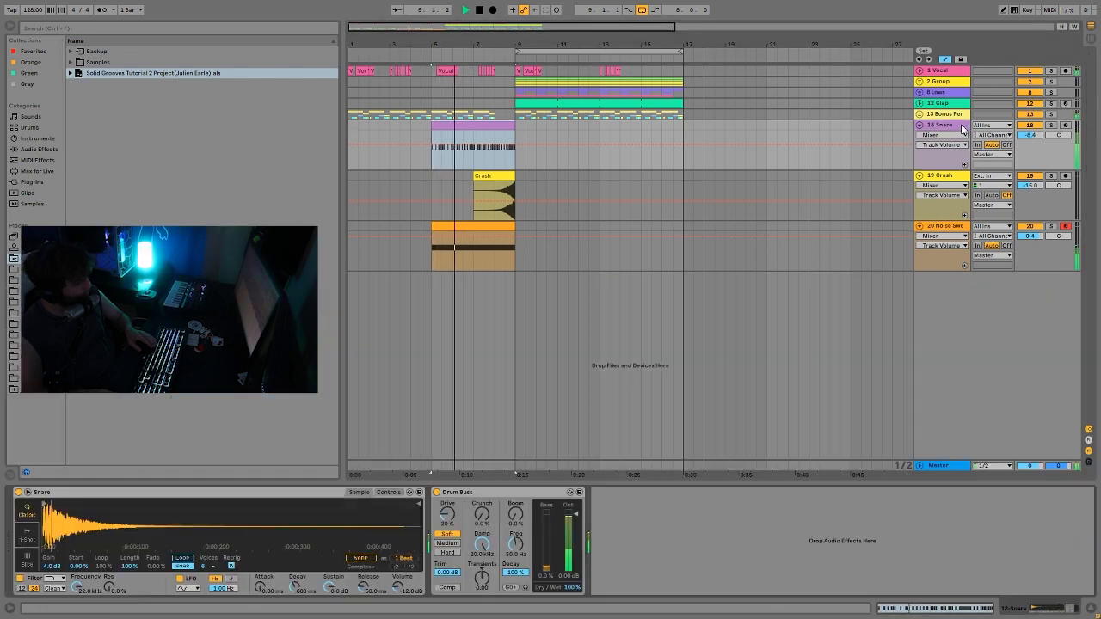
{"action": "left_click", "coordinate": [961, 129]}
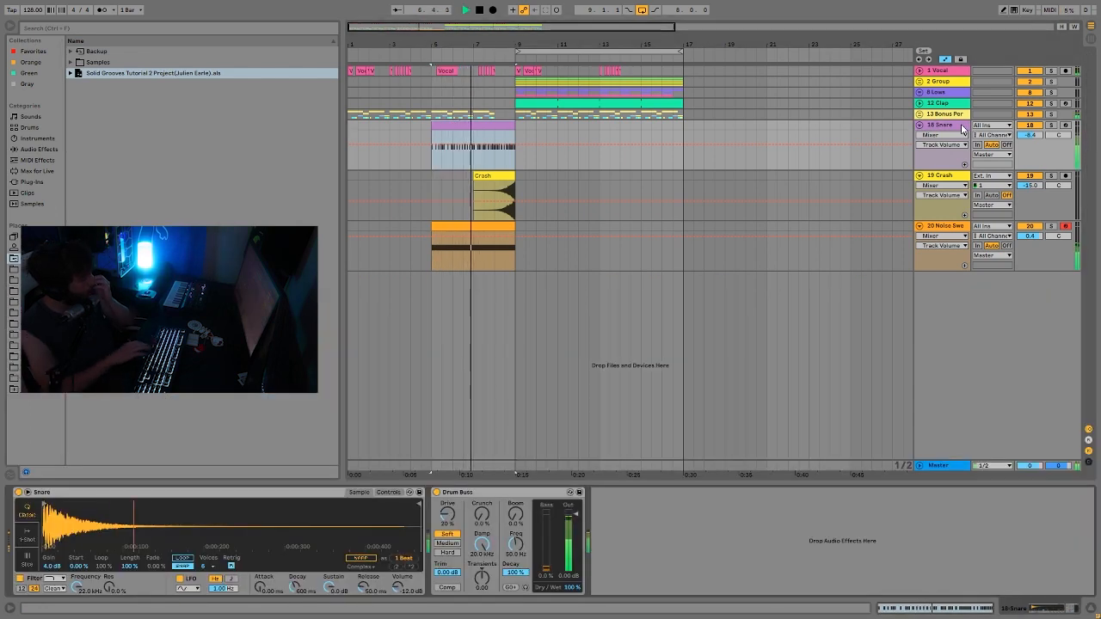
{"action": "key", "text": "space"}
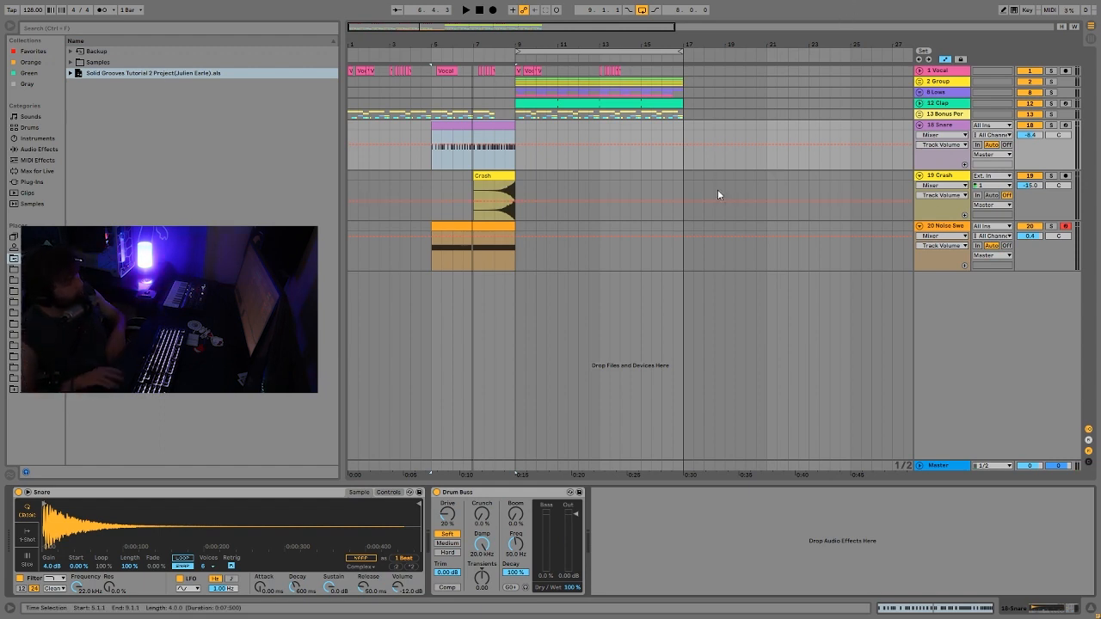
- Play the full-mix build-up from bar 5, followed by its last bar from bar 8
{"action": "key", "text": "space"}
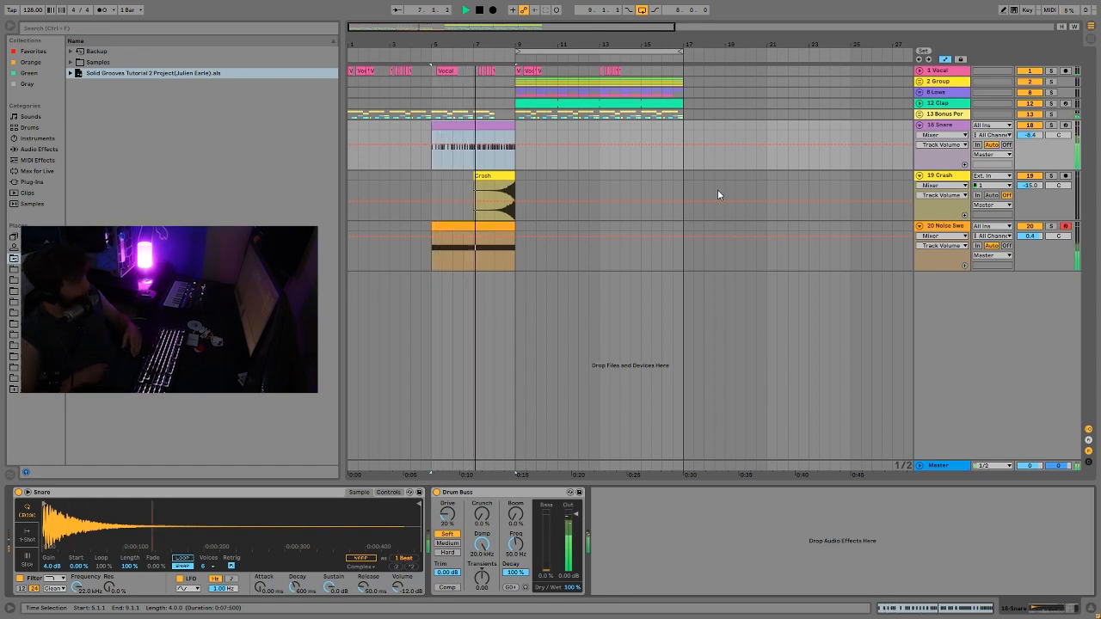
{"action": "key", "text": "space"}
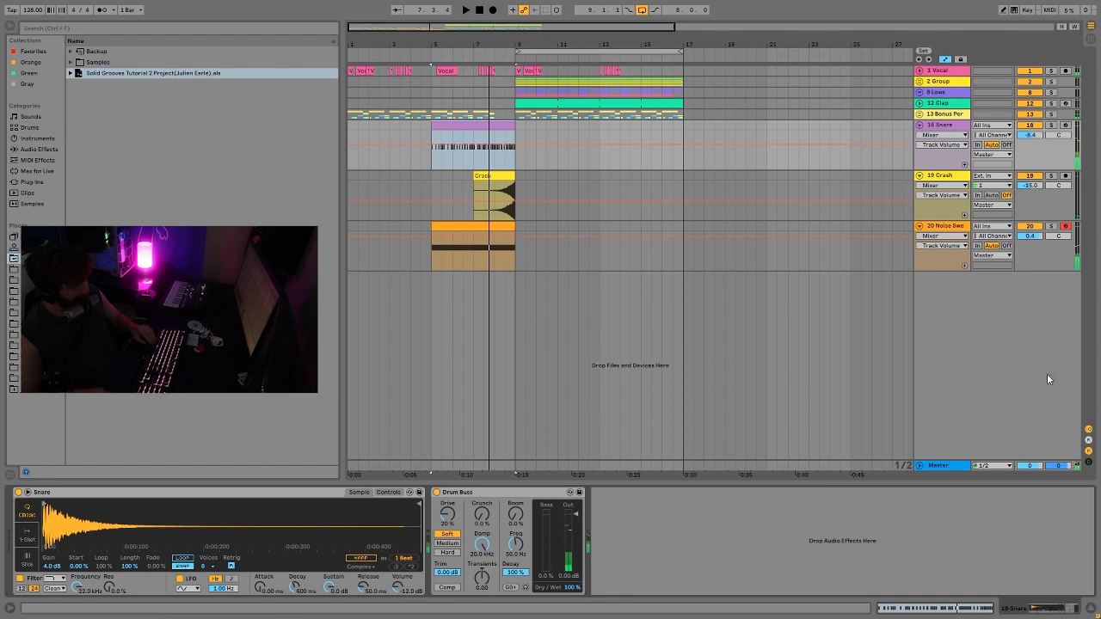
{"action": "left_click", "coordinate": [494, 167]}
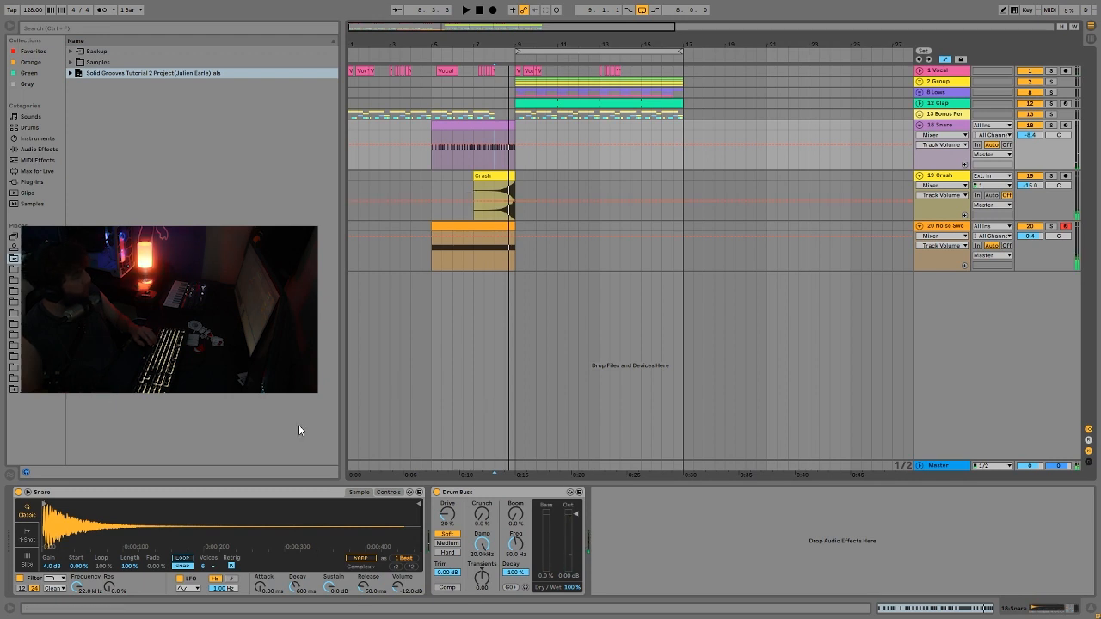
- Solo the Crash track and play it from bar 8, clear the solo, and play the full mix from bar 8.3
{"action": "left_click", "coordinate": [1050, 176]}
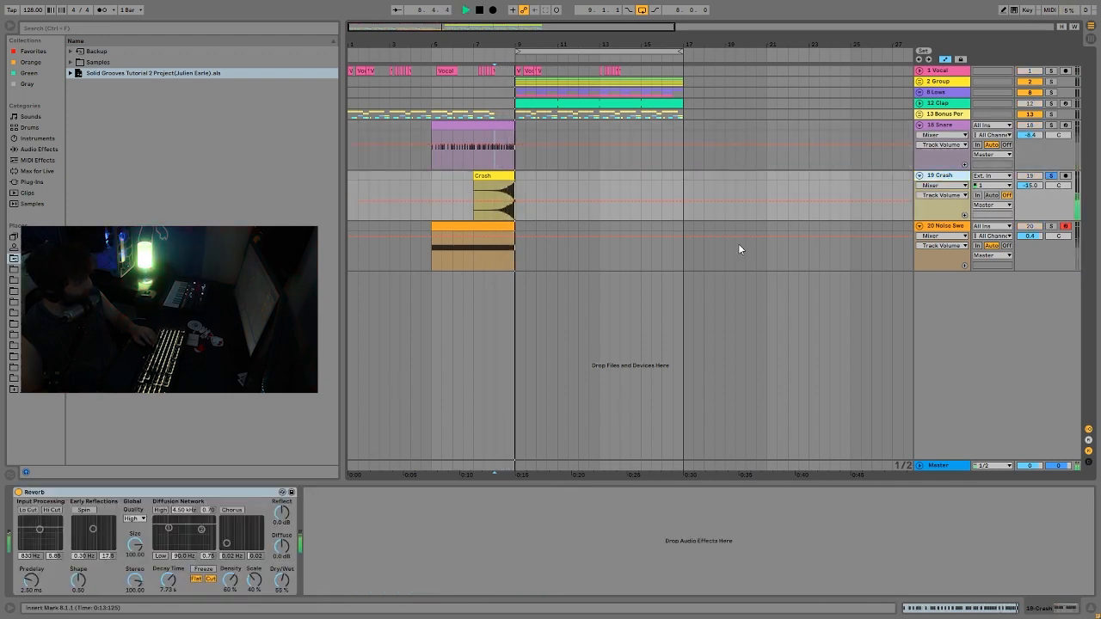
{"action": "left_click", "coordinate": [1050, 177]}
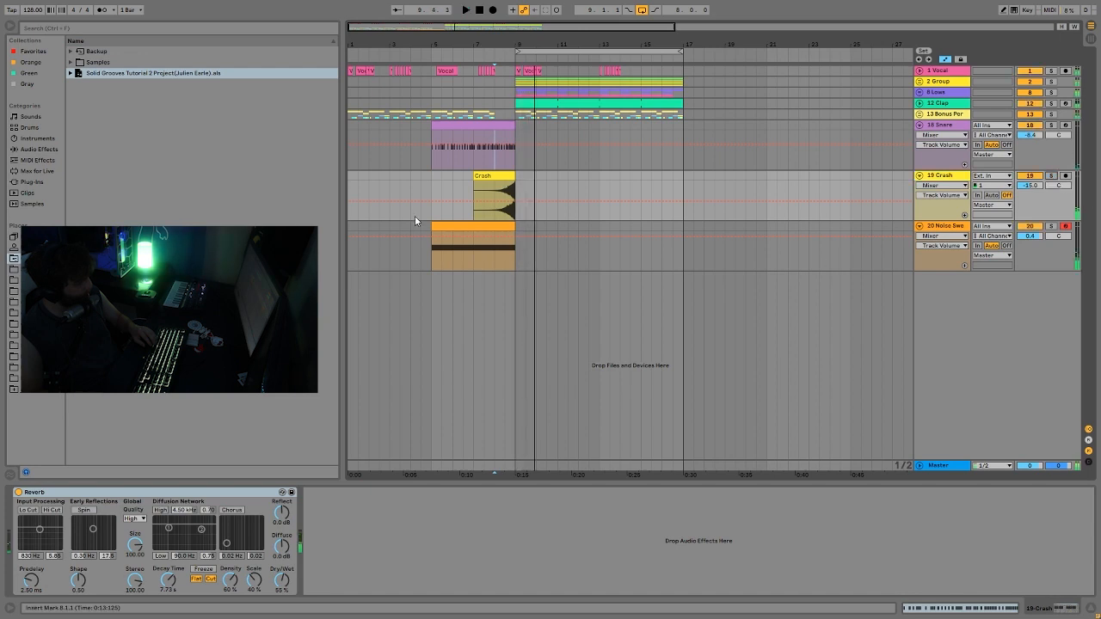
{"action": "left_click", "coordinate": [506, 189]}
{"action": "key", "text": "space"}
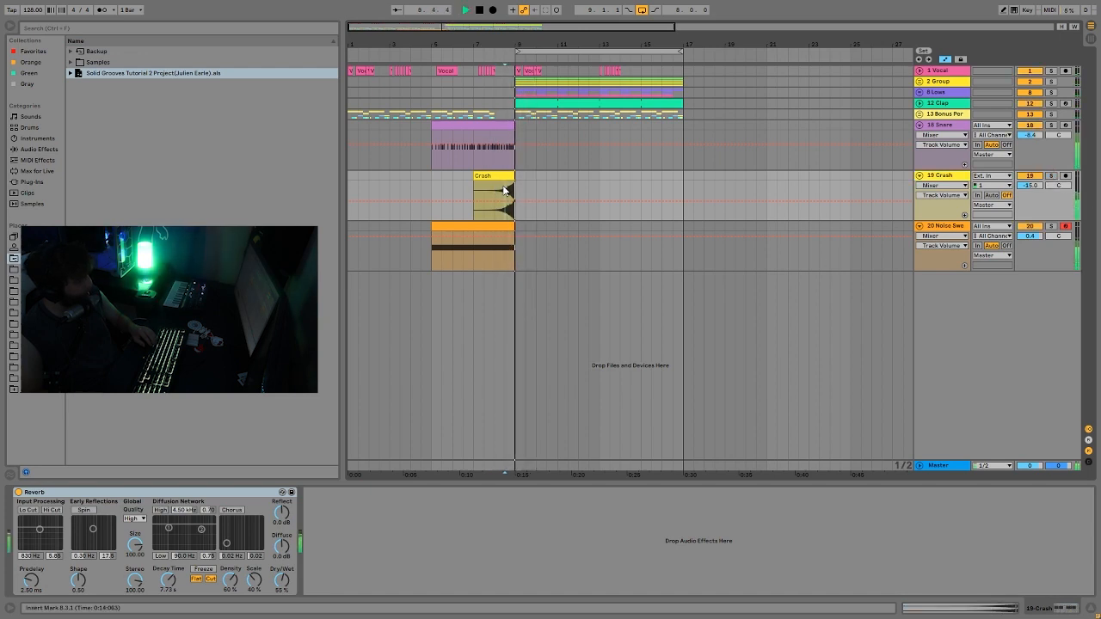
{"action": "key", "text": "space"}
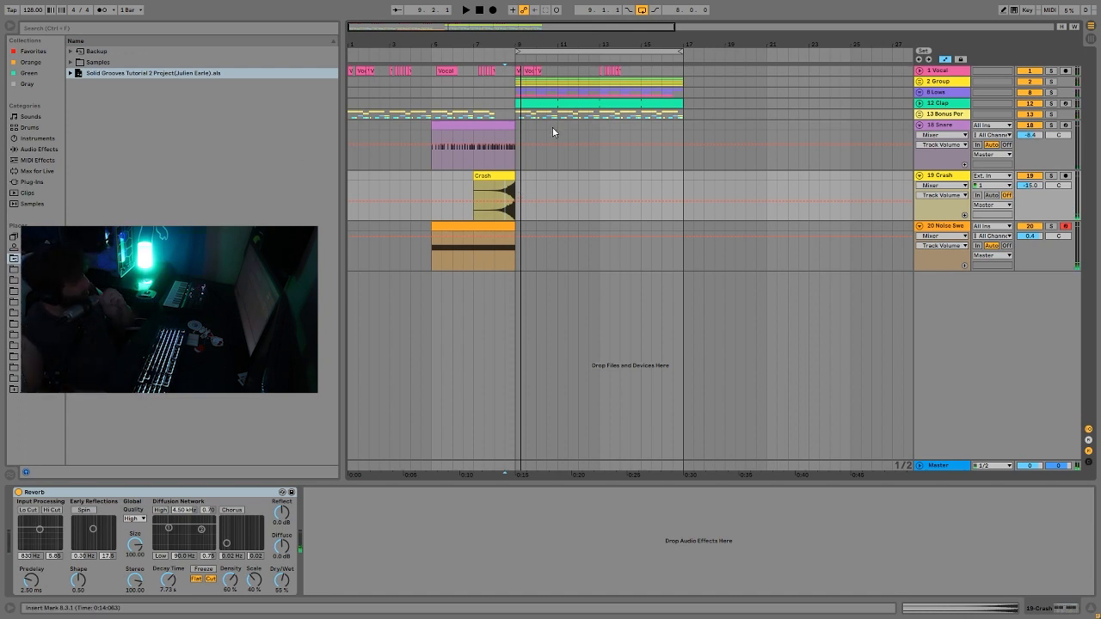
- Solo the Noise Sweep clip's track, play it from bar 5, and examine Operator's oscillator A level and filter frequency automation
{"action": "left_click", "coordinate": [460, 227]}
{"action": "key", "text": "space"}
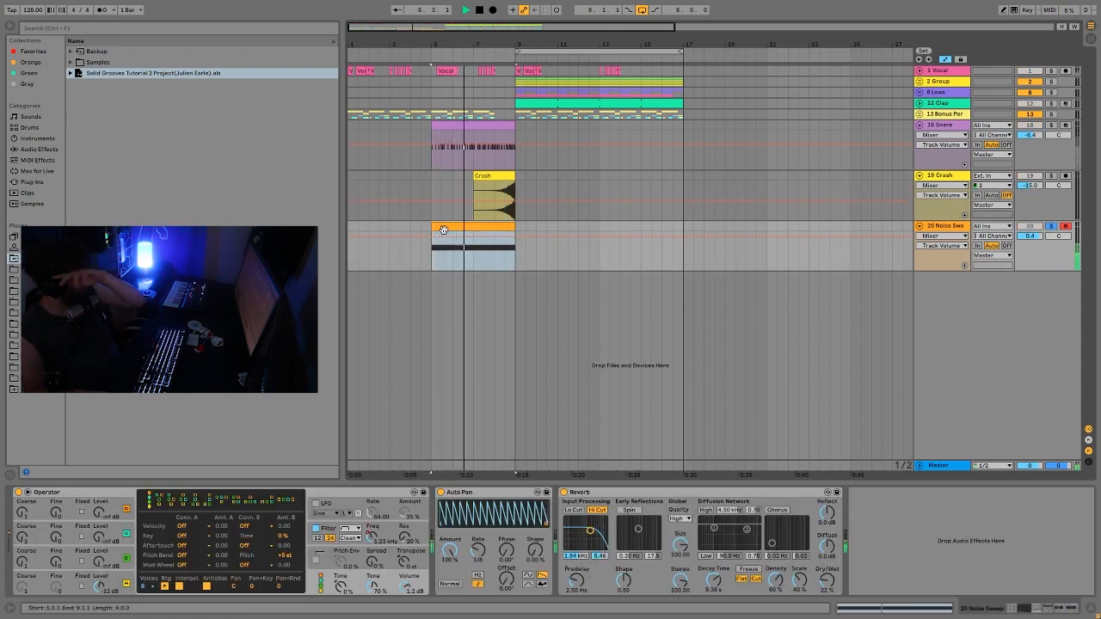
{"action": "left_click", "coordinate": [120, 582]}
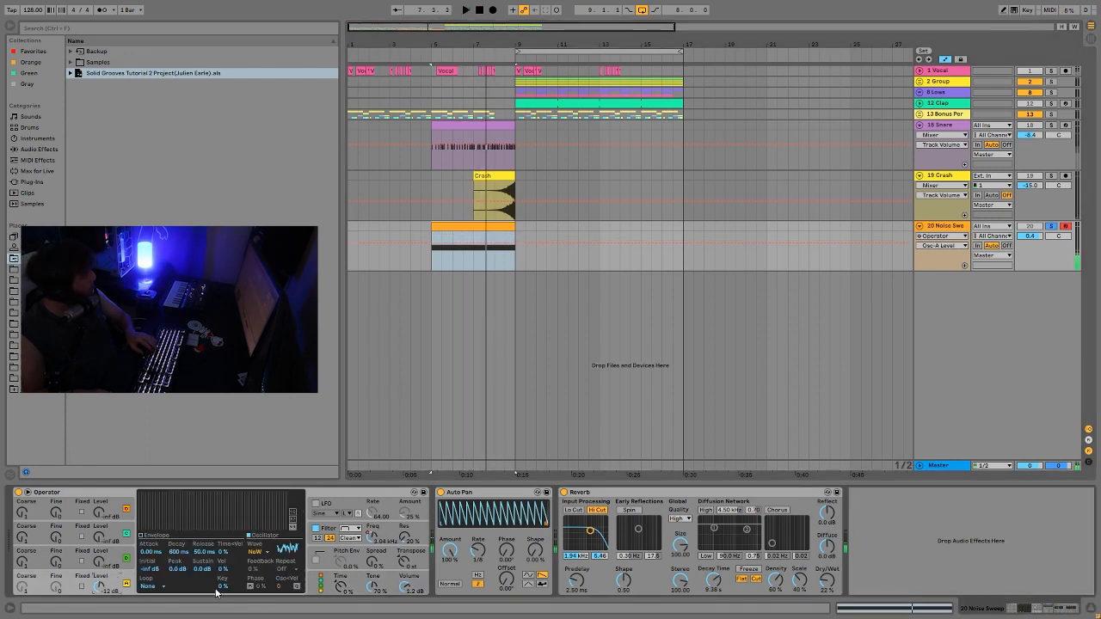
{"action": "left_click", "coordinate": [376, 542]}
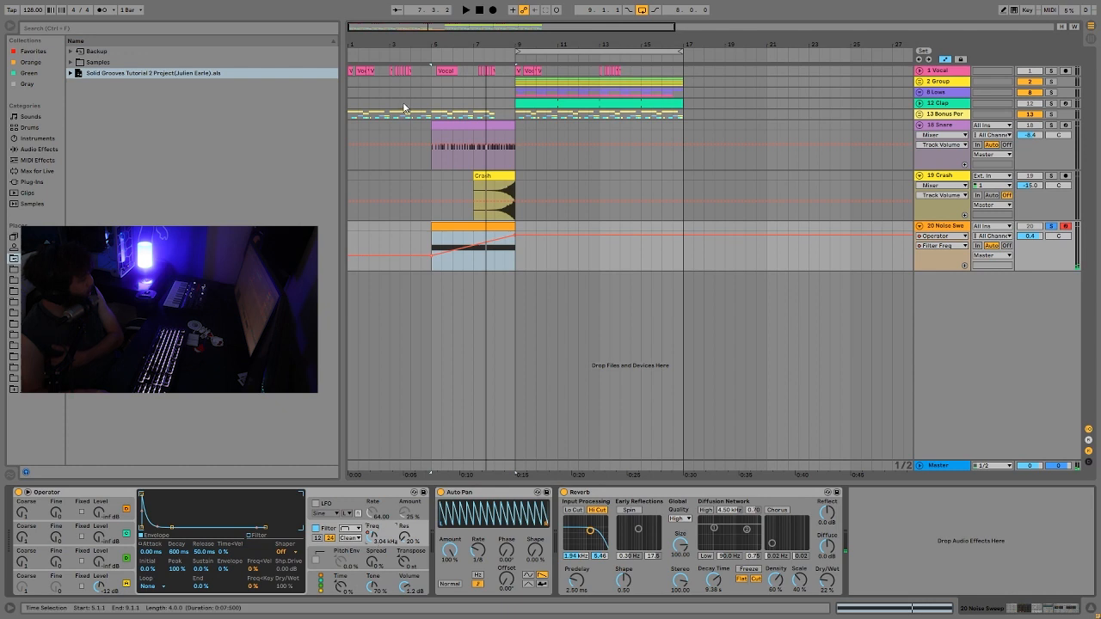
- Compare the soloed Noise Sweep from bar 5 with its Auto Pan bypassed and with it switched back on
{"action": "left_click", "coordinate": [440, 491]}
{"action": "key", "text": "space"}
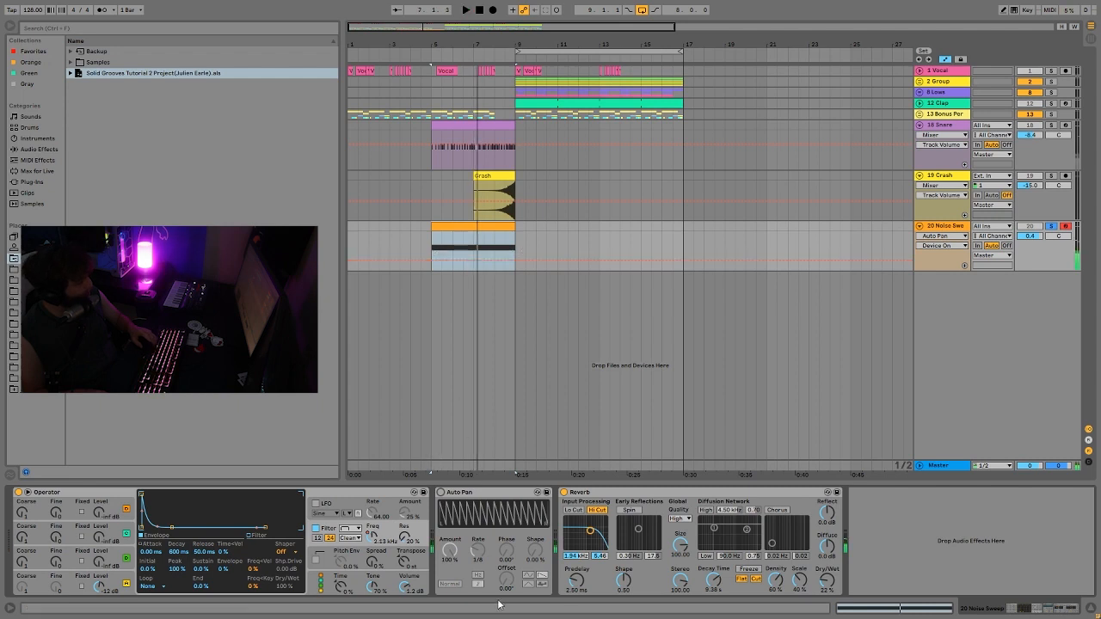
{"action": "left_click", "coordinate": [440, 493]}
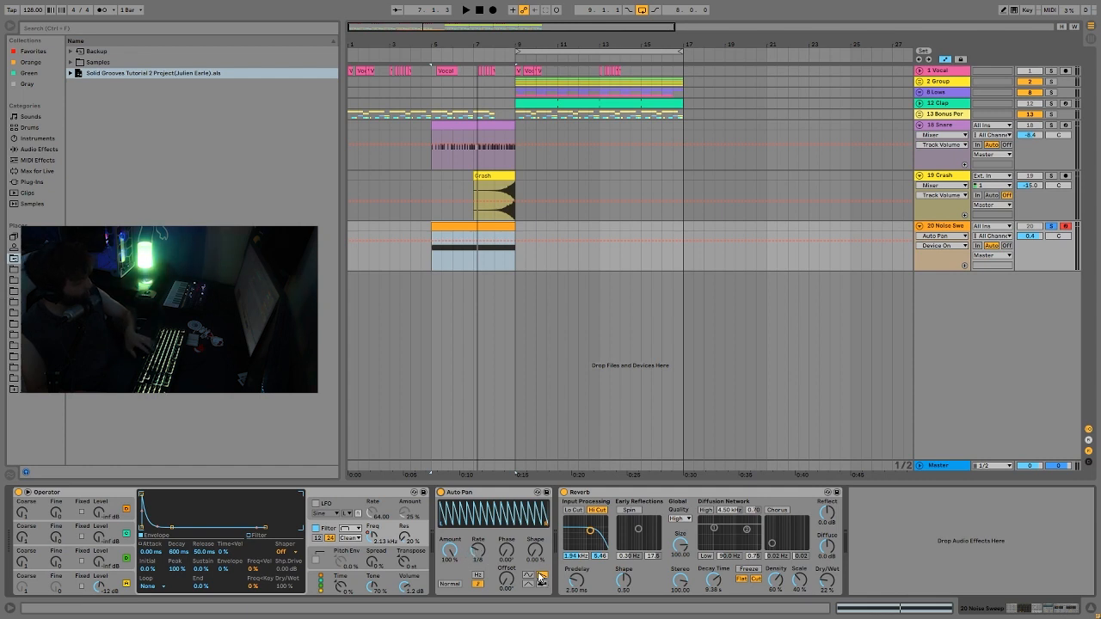
{"action": "key", "text": "space"}
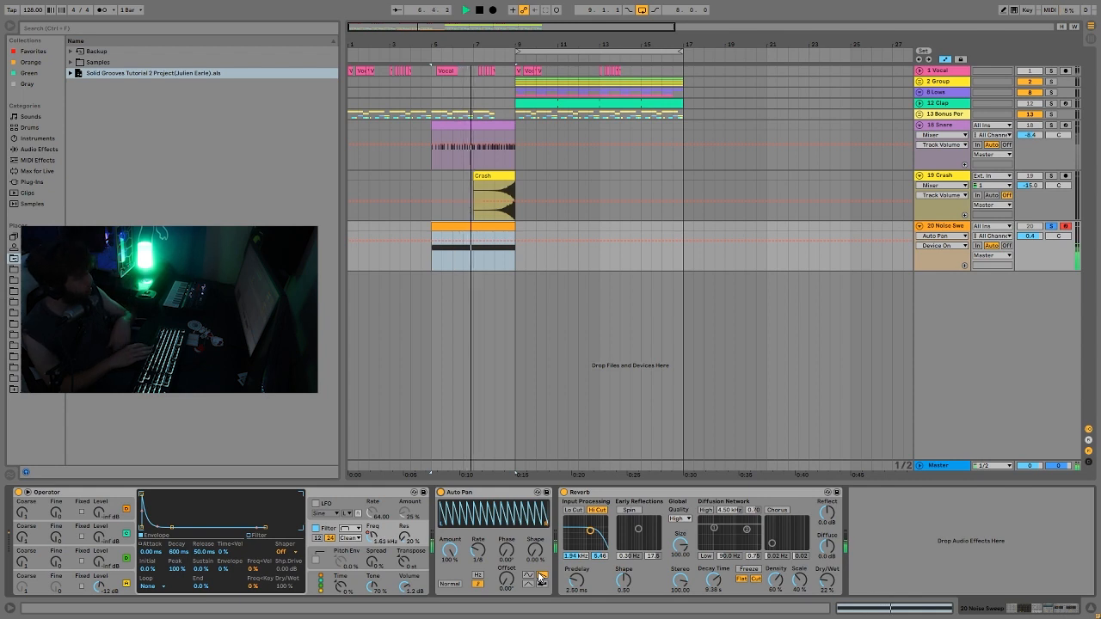
{"action": "key", "text": "space"}
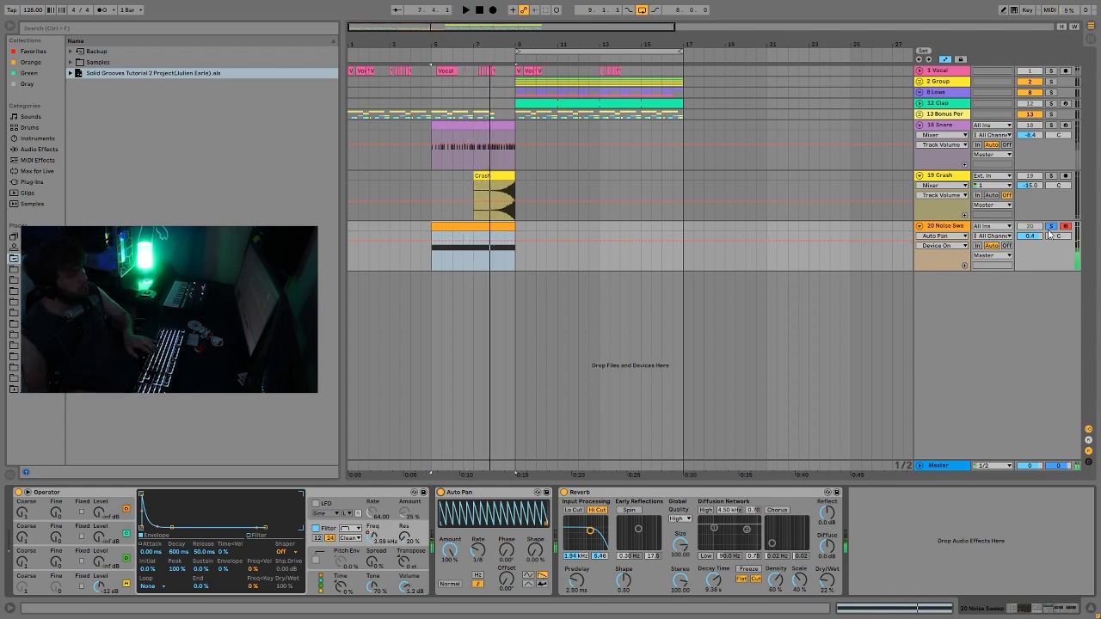
- Clear the Noise Sweep solo and play the full mix from bar 5 into the drop
{"action": "left_click", "coordinate": [1049, 226]}
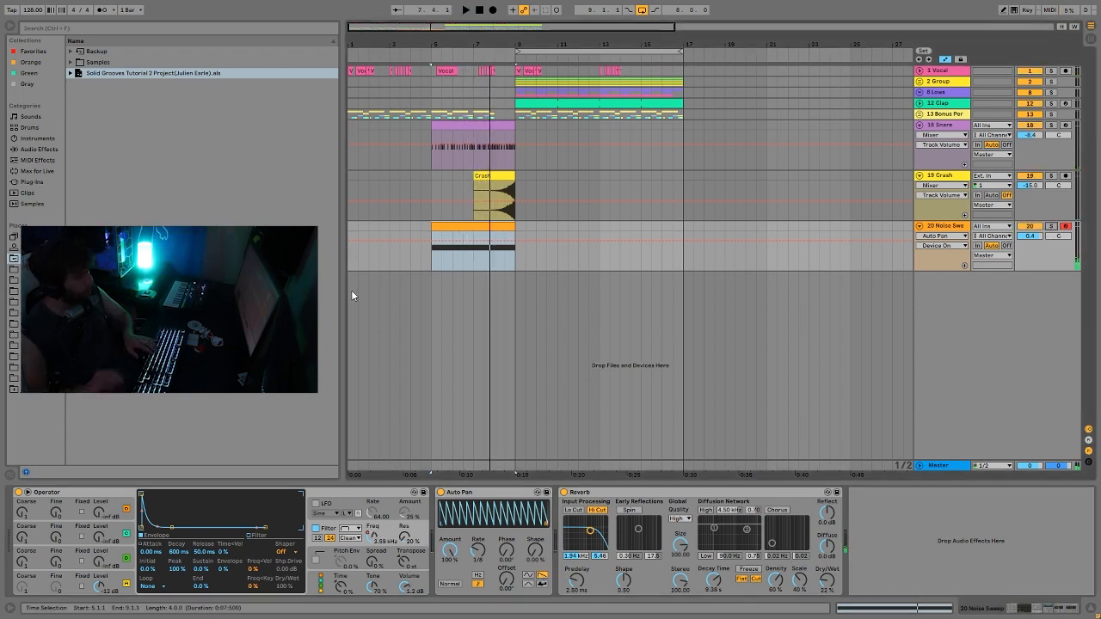
{"action": "key", "text": "space"}
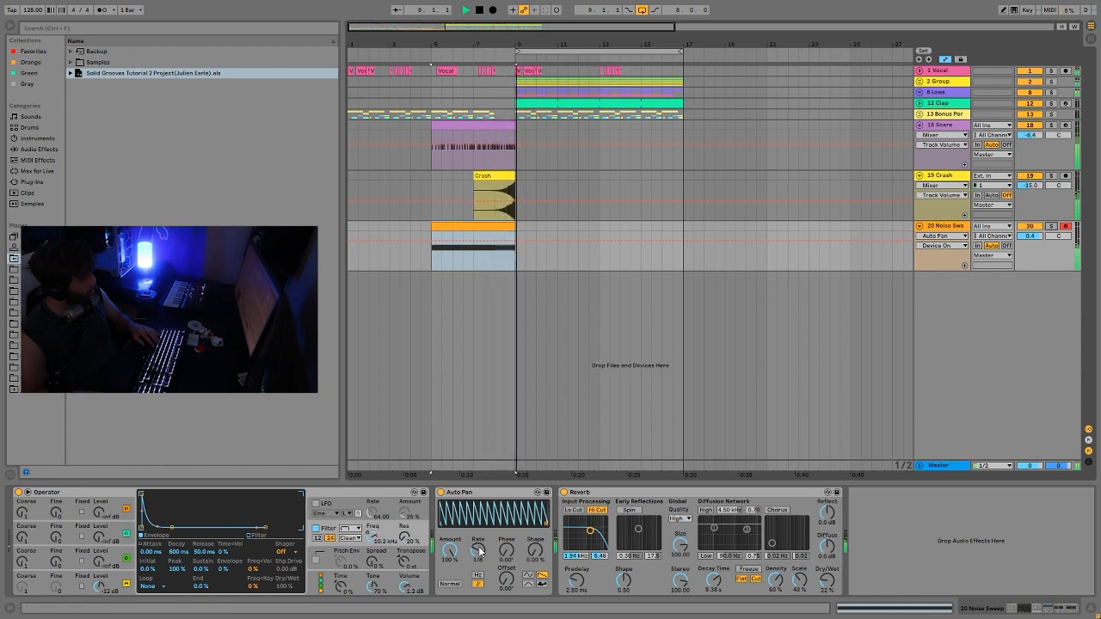
{"action": "key", "text": "space"}
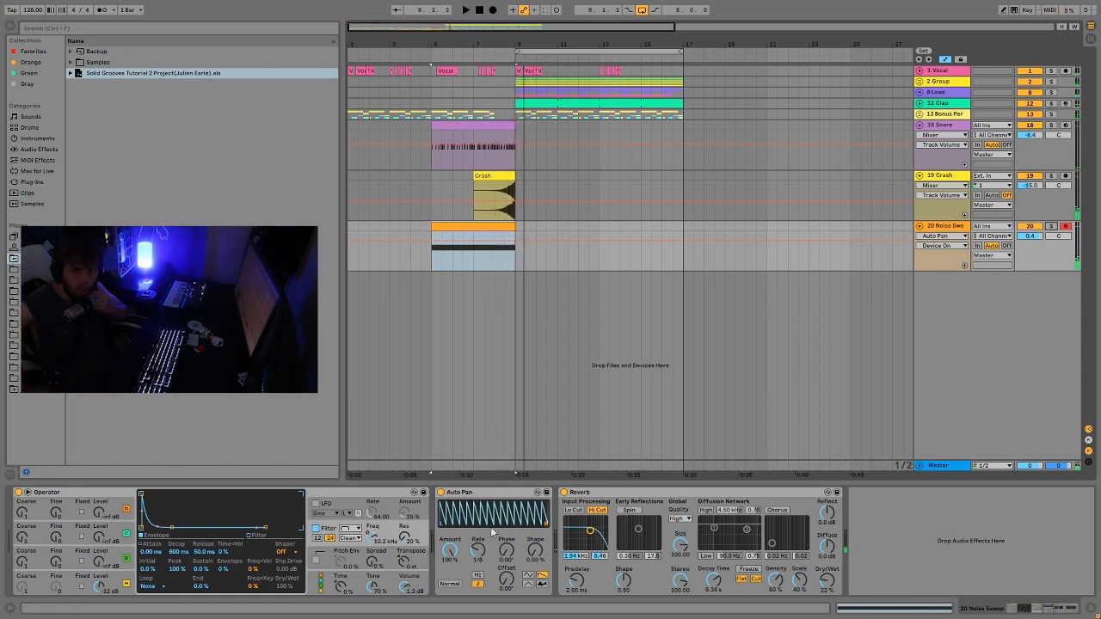
- Play the full mix from bar 2.3 in the intro, followed by the transition into the drop from bar 8
{"action": "left_click", "coordinate": [380, 229]}
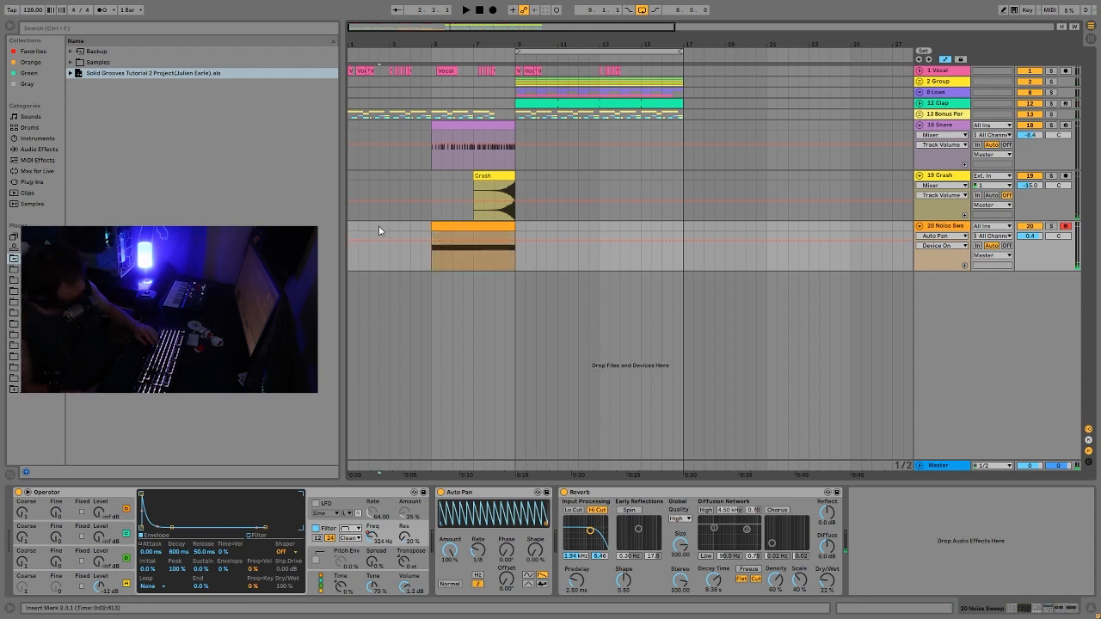
{"action": "key", "text": "space"}
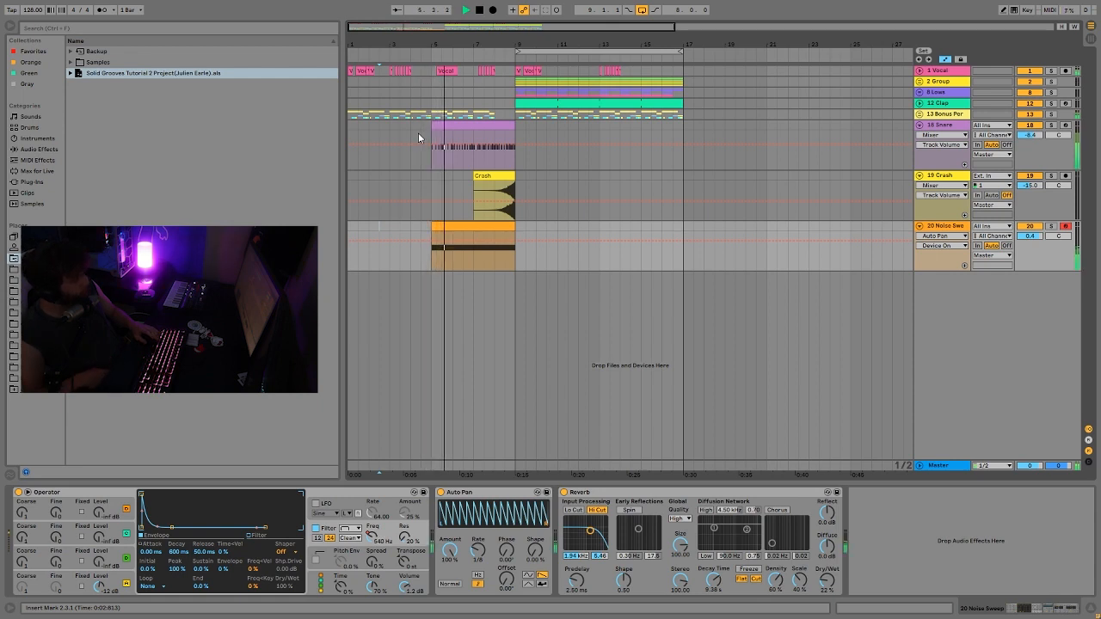
{"action": "key", "text": "space"}
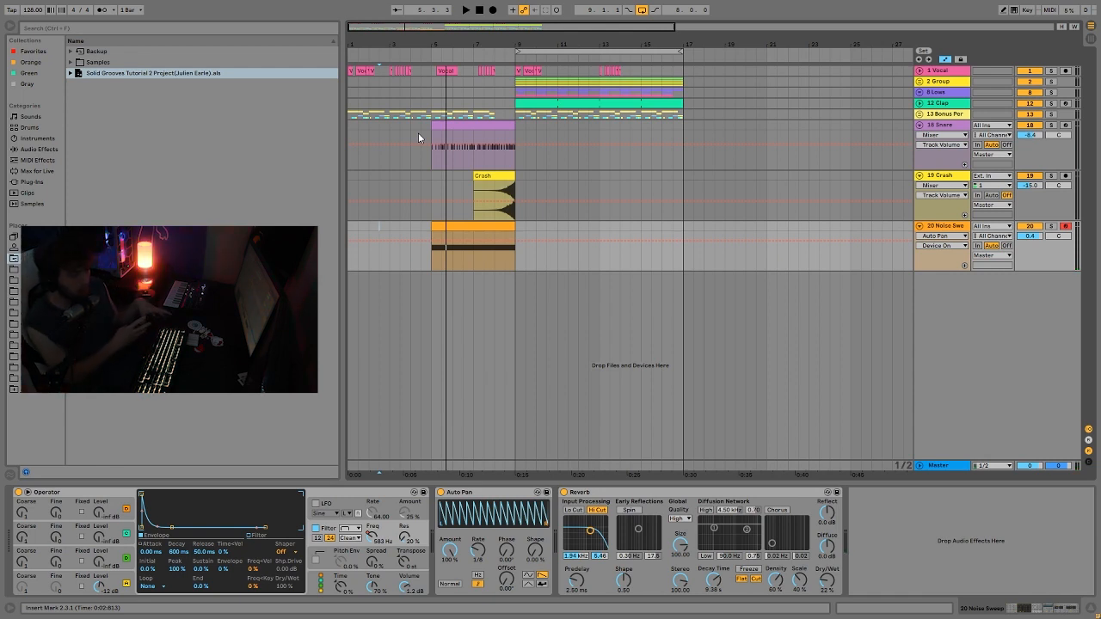
{"action": "left_click", "coordinate": [493, 191]}
{"action": "key", "text": "space"}
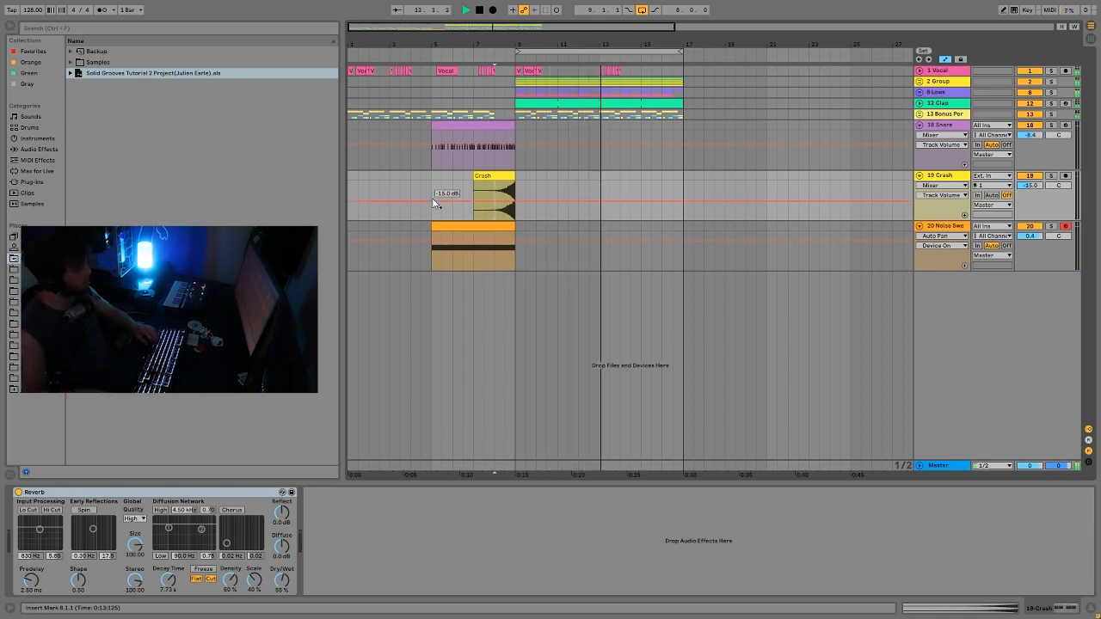
{"action": "key", "text": "space"}
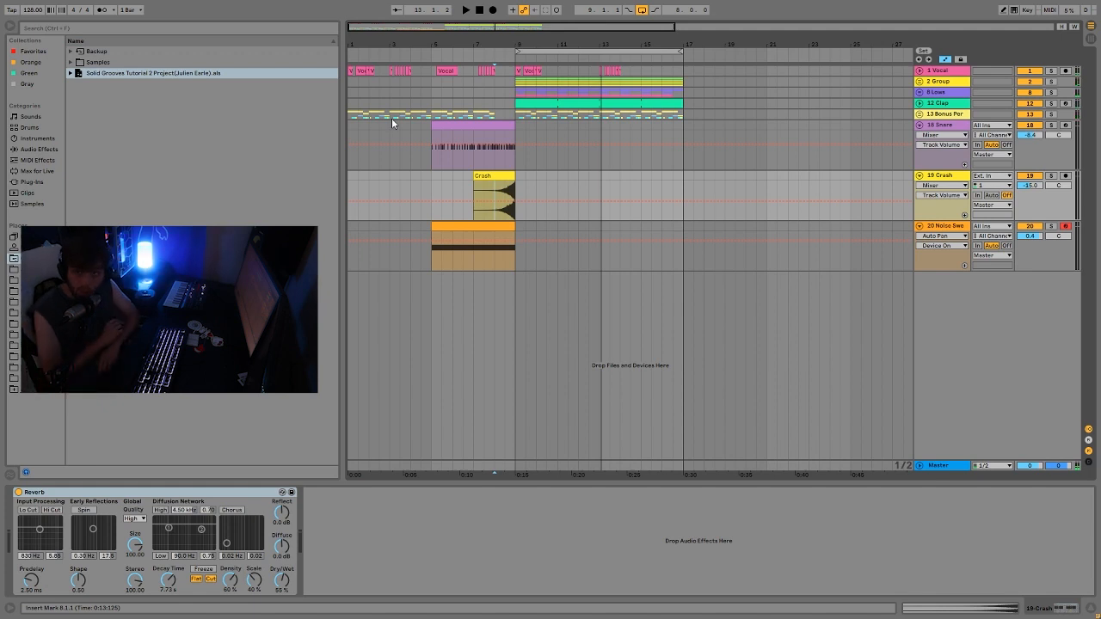